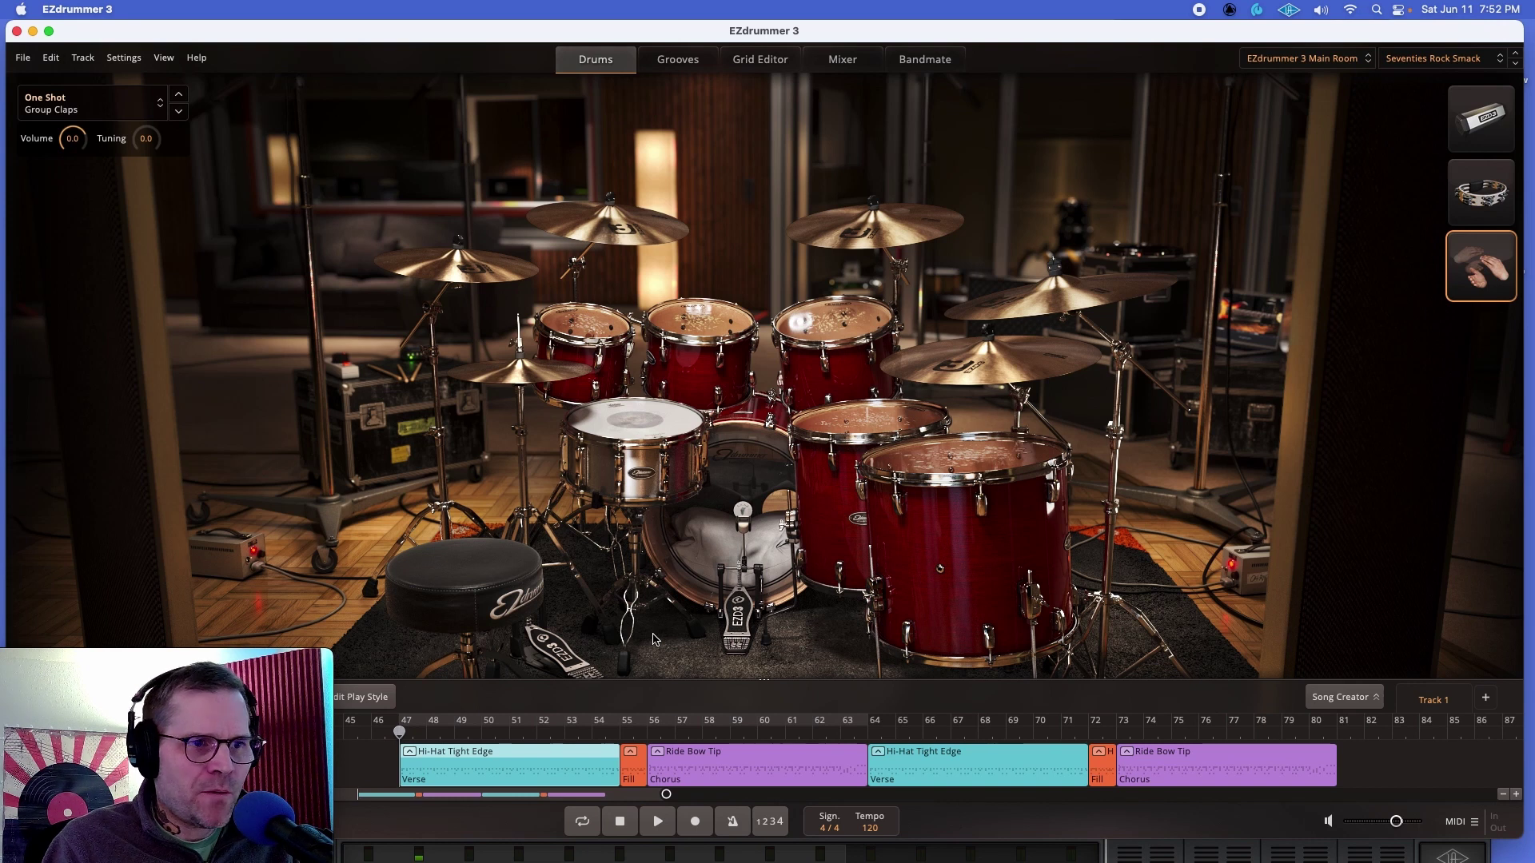
{"action": "left_click", "coordinate": [736, 63]}
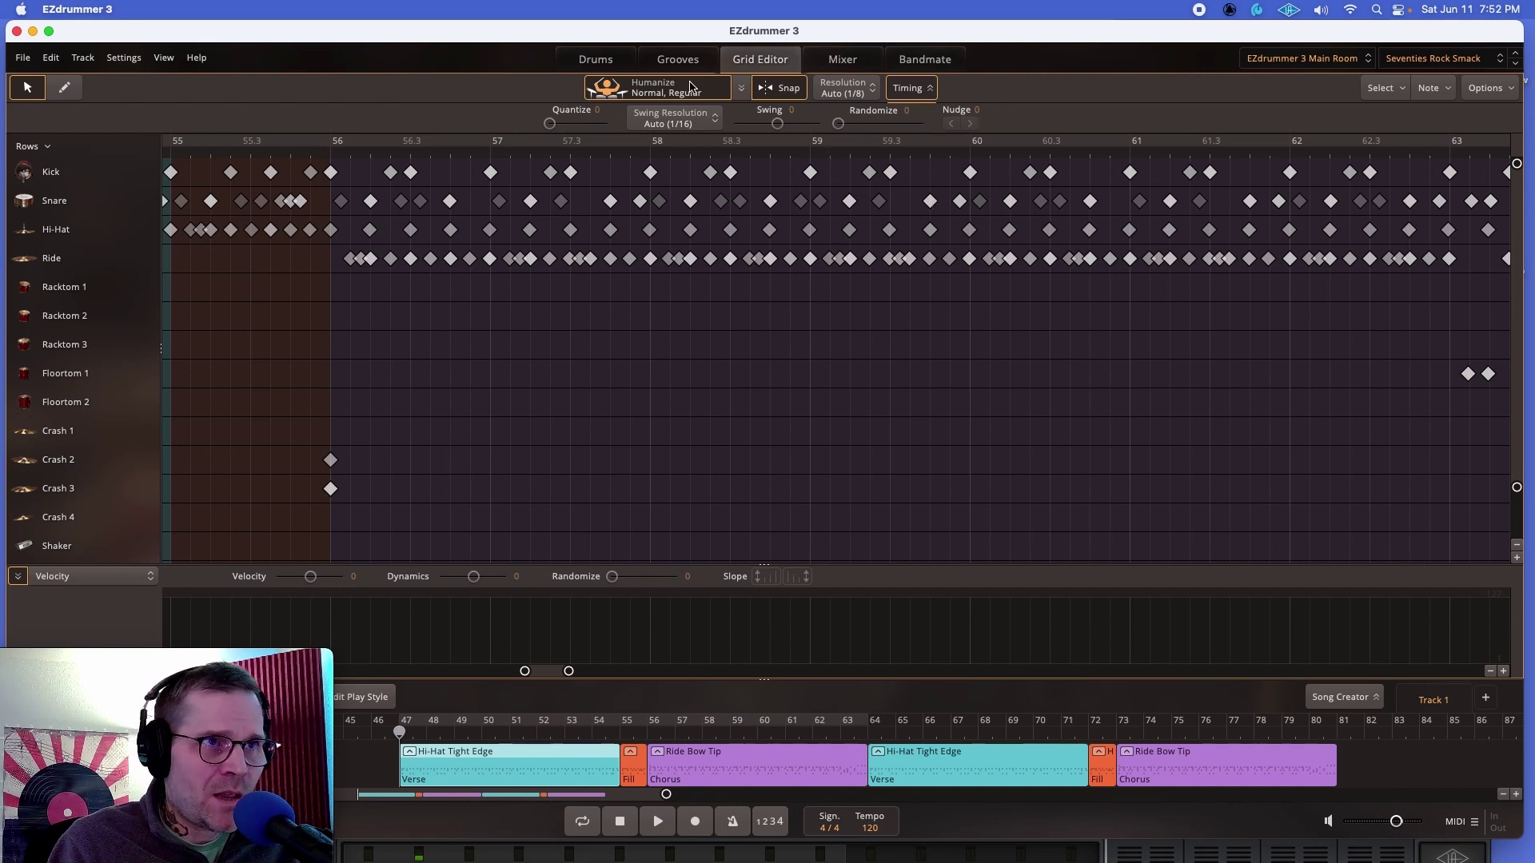
{"action": "left_click", "coordinate": [607, 61]}
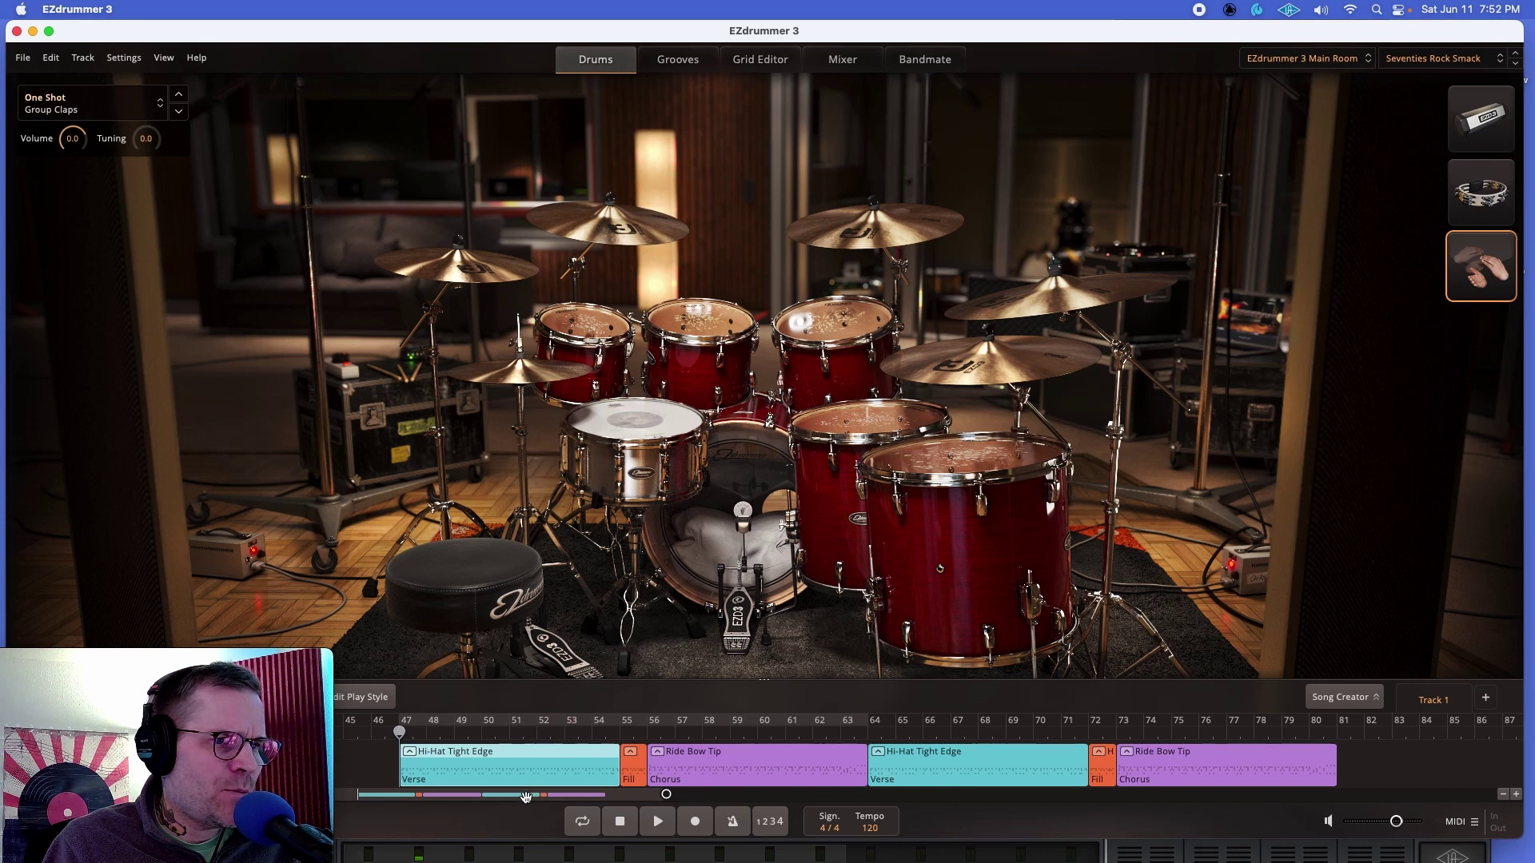
Open tempo editing for the song track, with the first verse through the last chorus in view
{"action": "left_click_drag", "start_coordinate": [525, 794], "coordinate": [525, 798]}
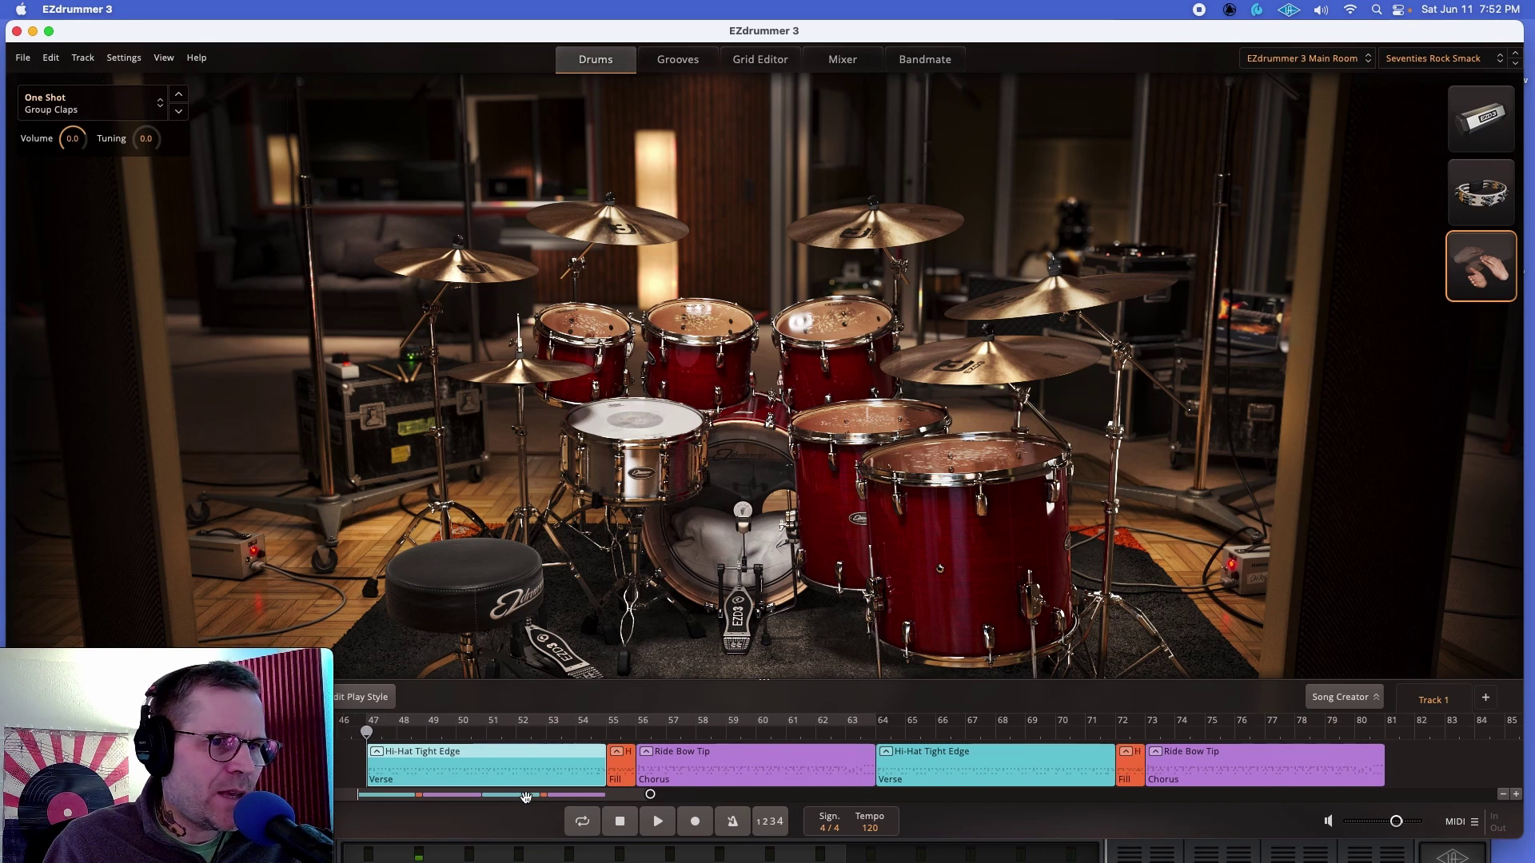
{"action": "scroll", "coordinate": [525, 798], "scroll_direction": "up", "scroll_amount": 1}
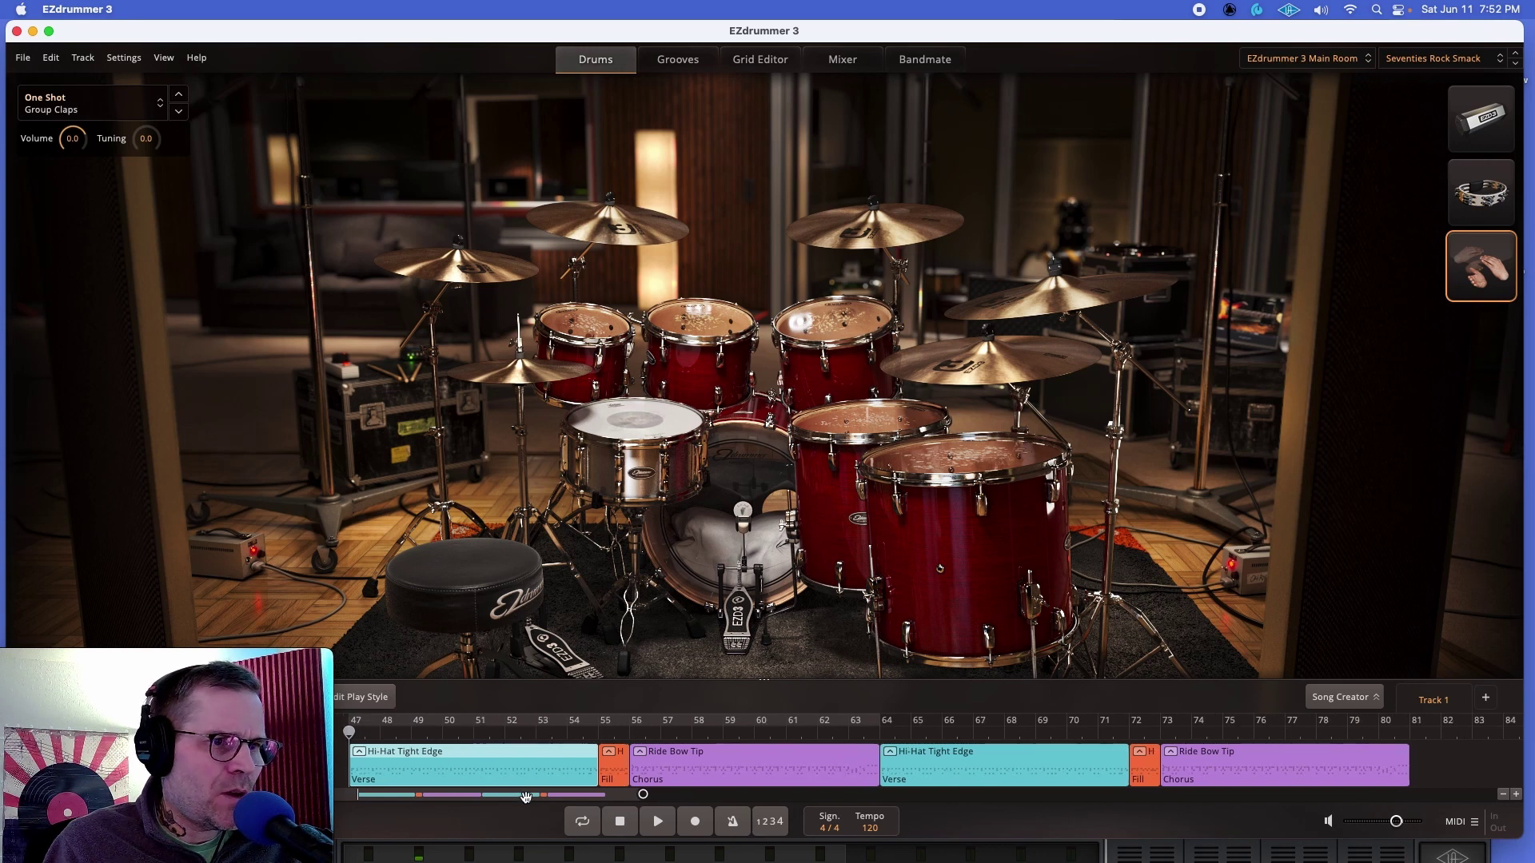
{"action": "right_click", "coordinate": [415, 740]}
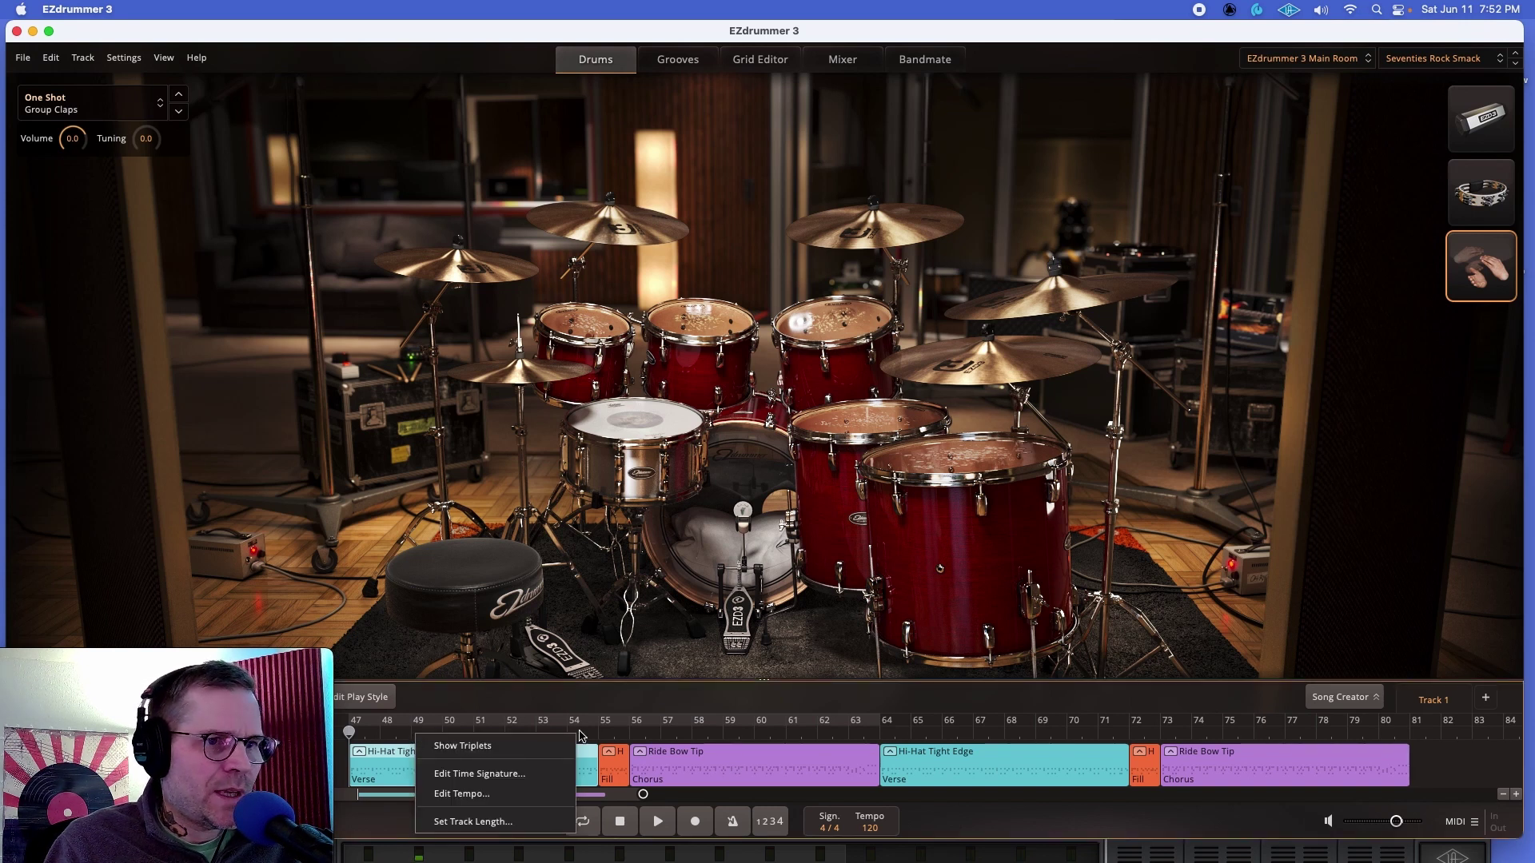
{"action": "left_click", "coordinate": [479, 795]}
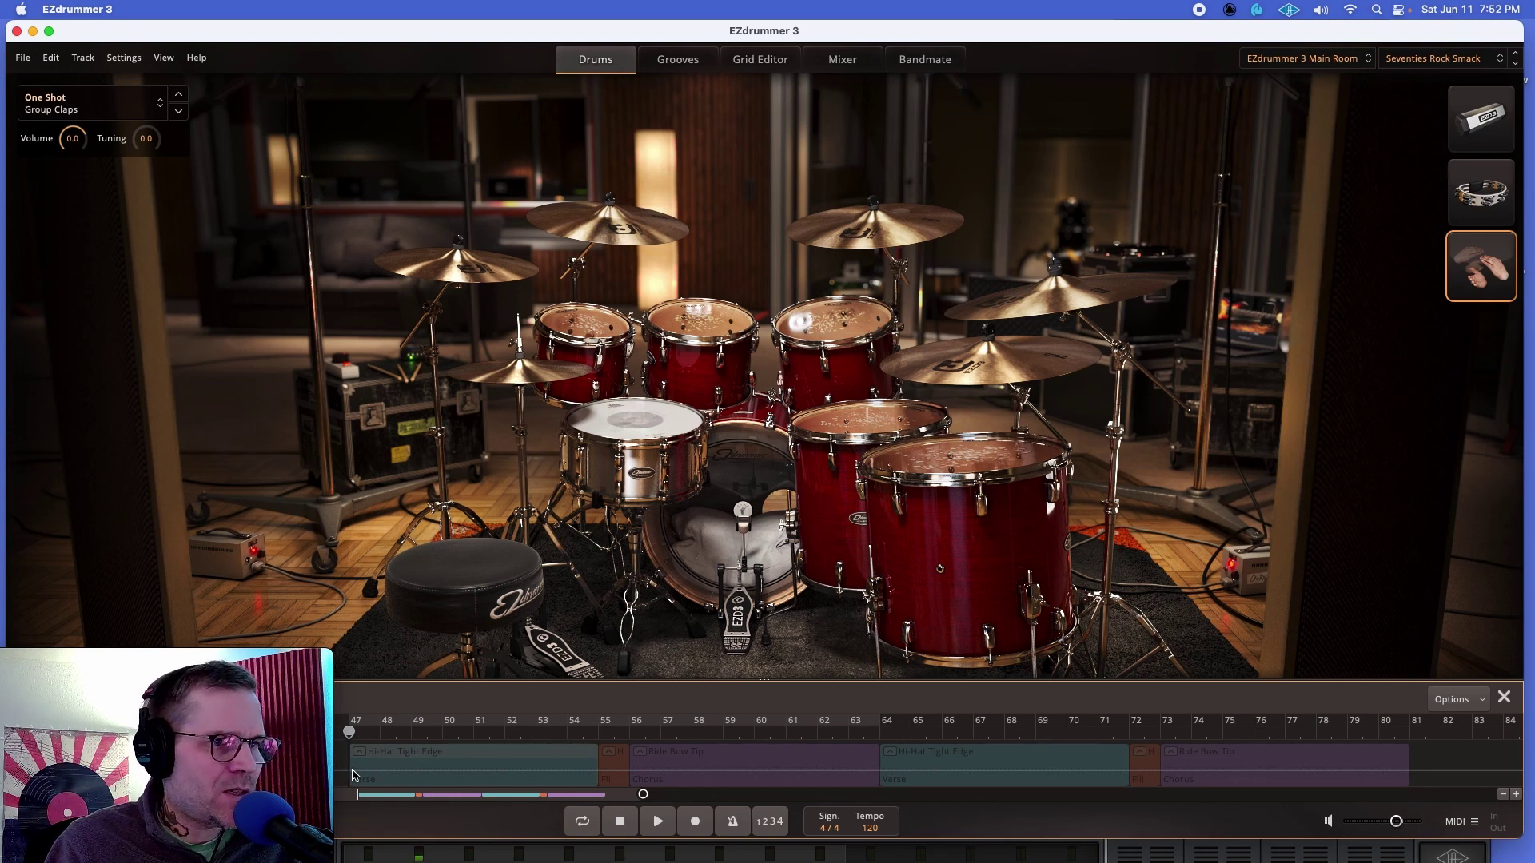
Add tempo points of 120 BPM at the first verse's start (bar 47) and 121 BPM halfway through bar 48
{"action": "left_click_drag", "start_coordinate": [353, 771], "coordinate": [360, 775]}
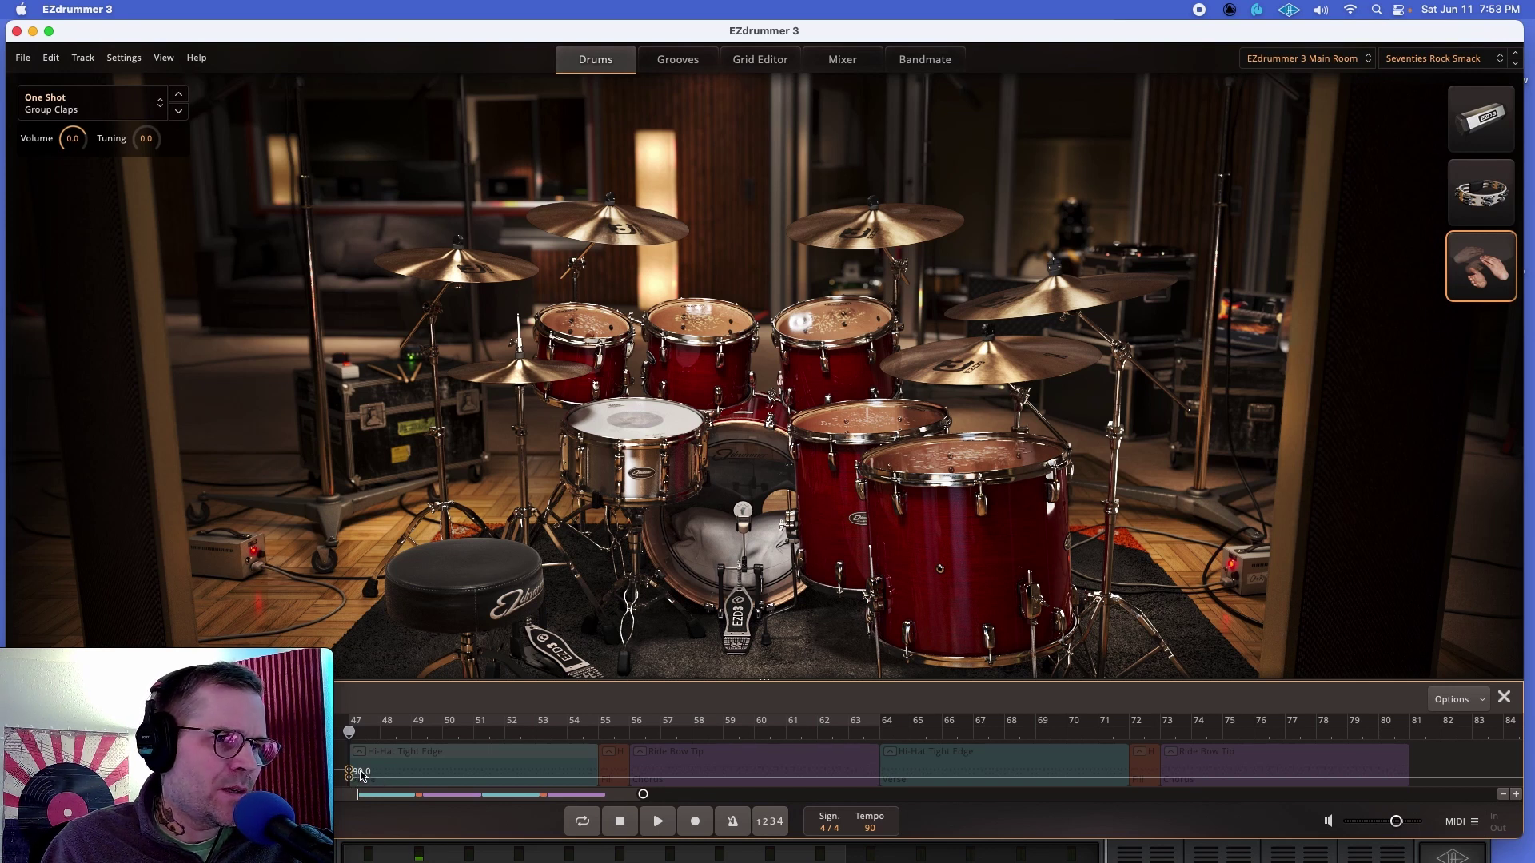
{"action": "double_click", "coordinate": [361, 774]}
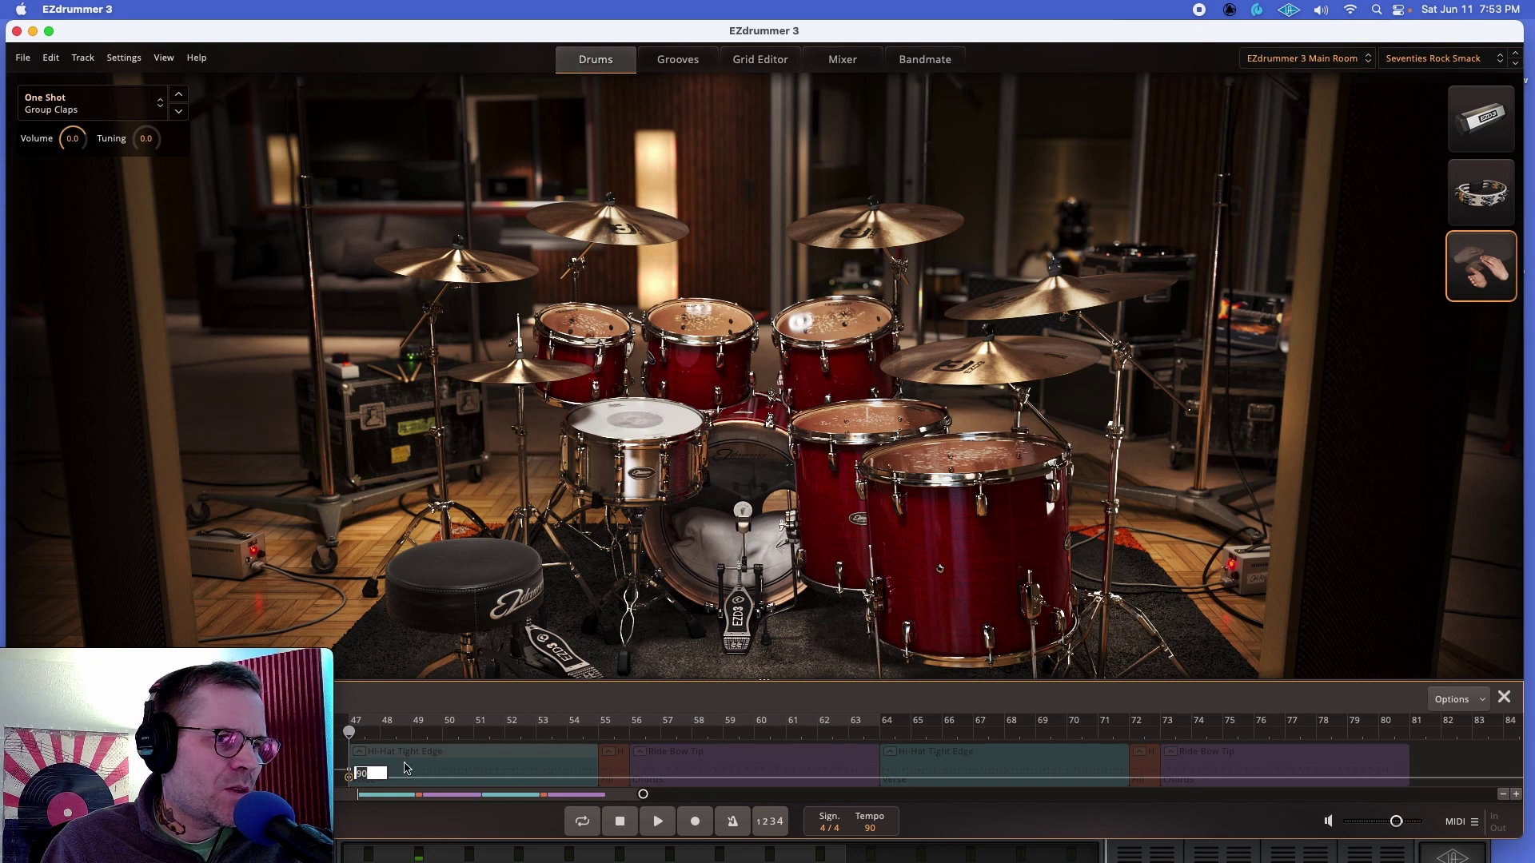
{"action": "type", "text": "120"}
{"action": "key", "text": "Return"}
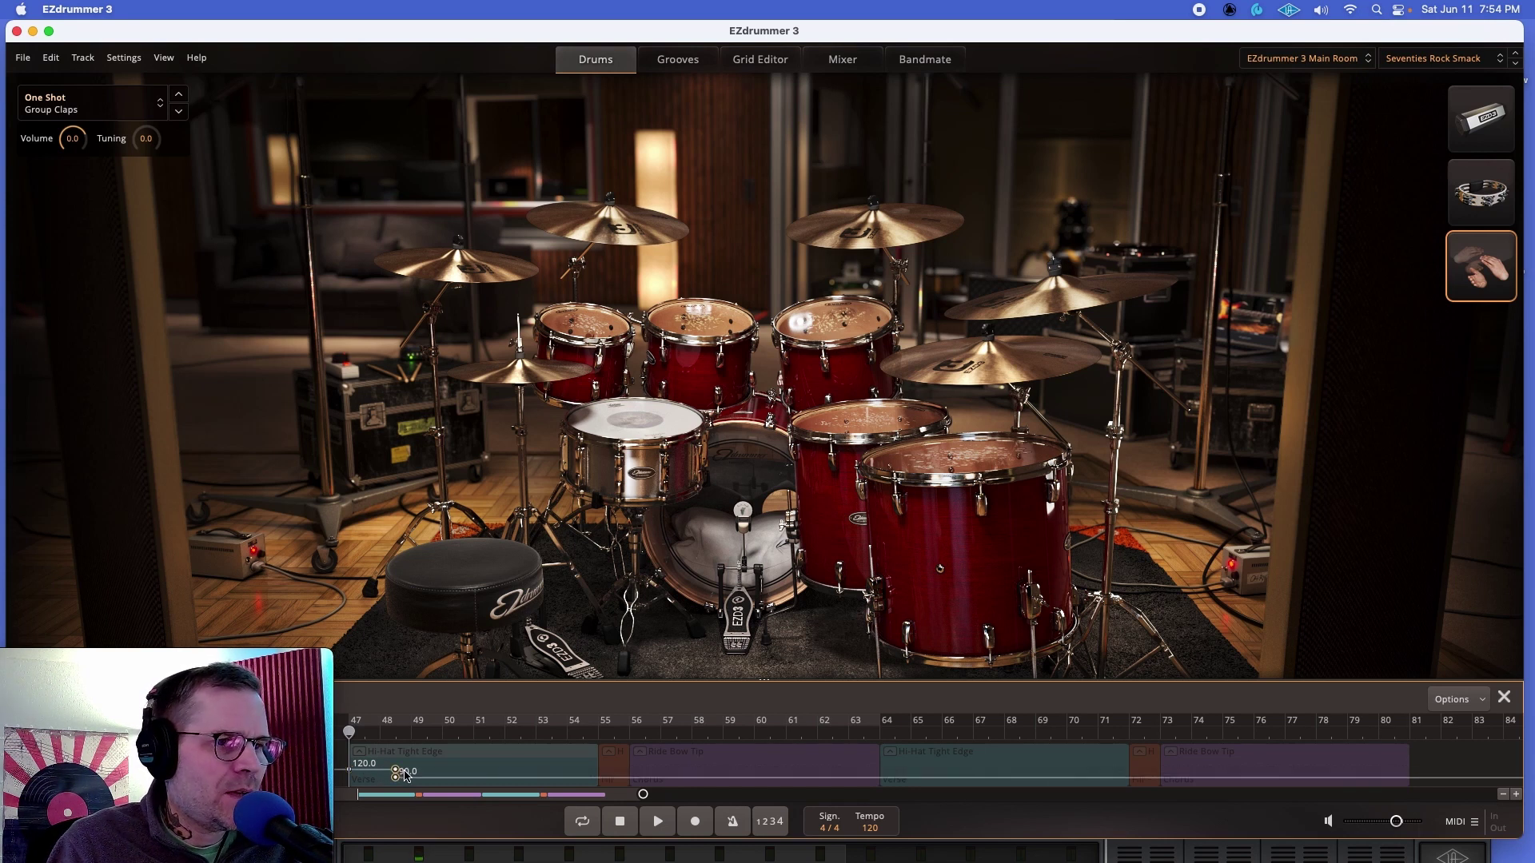
{"action": "double_click", "coordinate": [406, 773]}
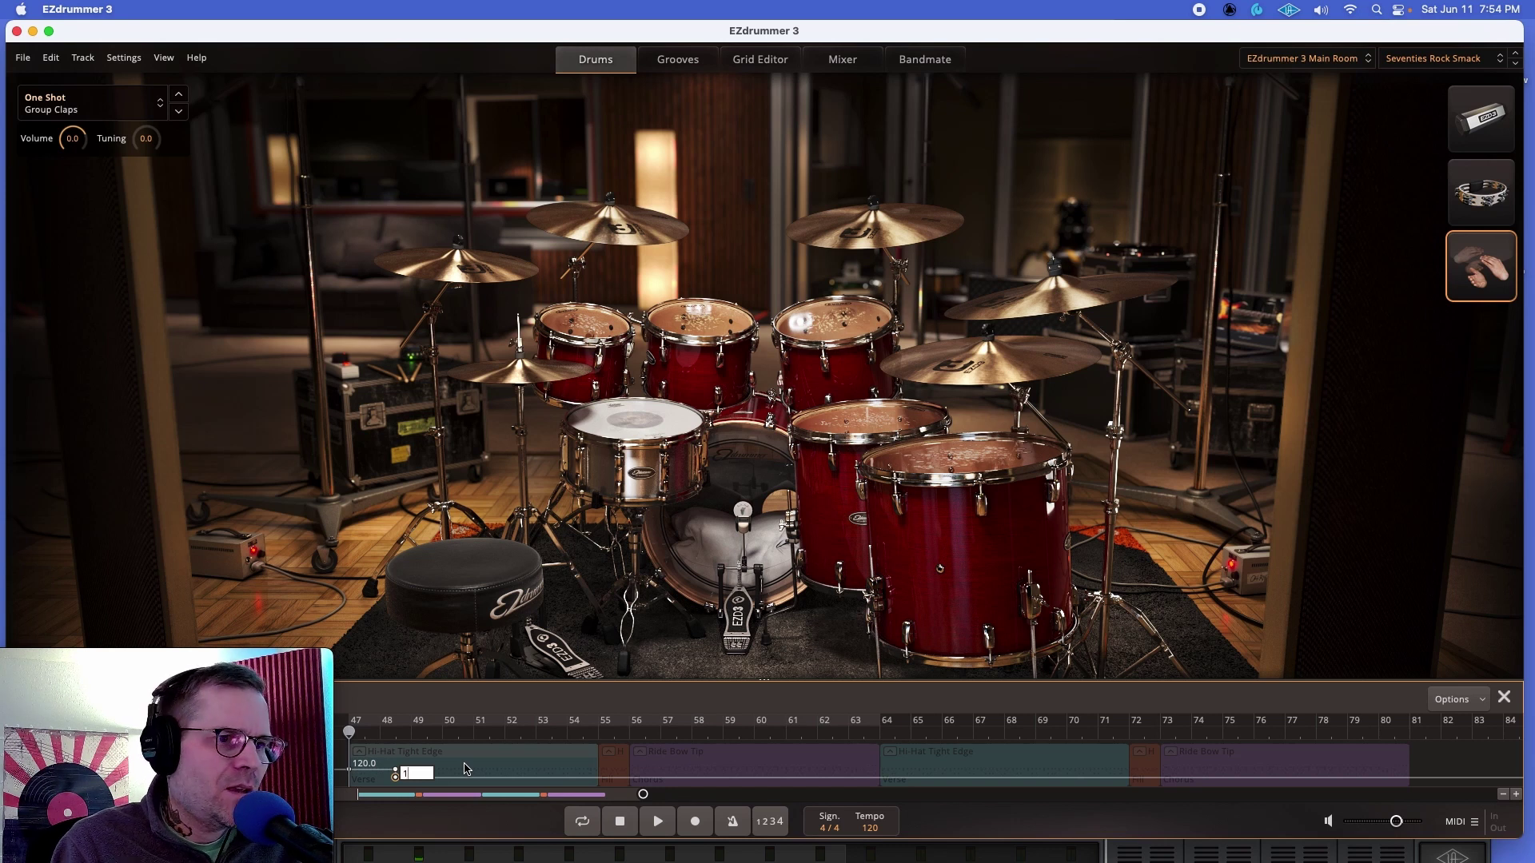
{"action": "key", "text": "Return"}
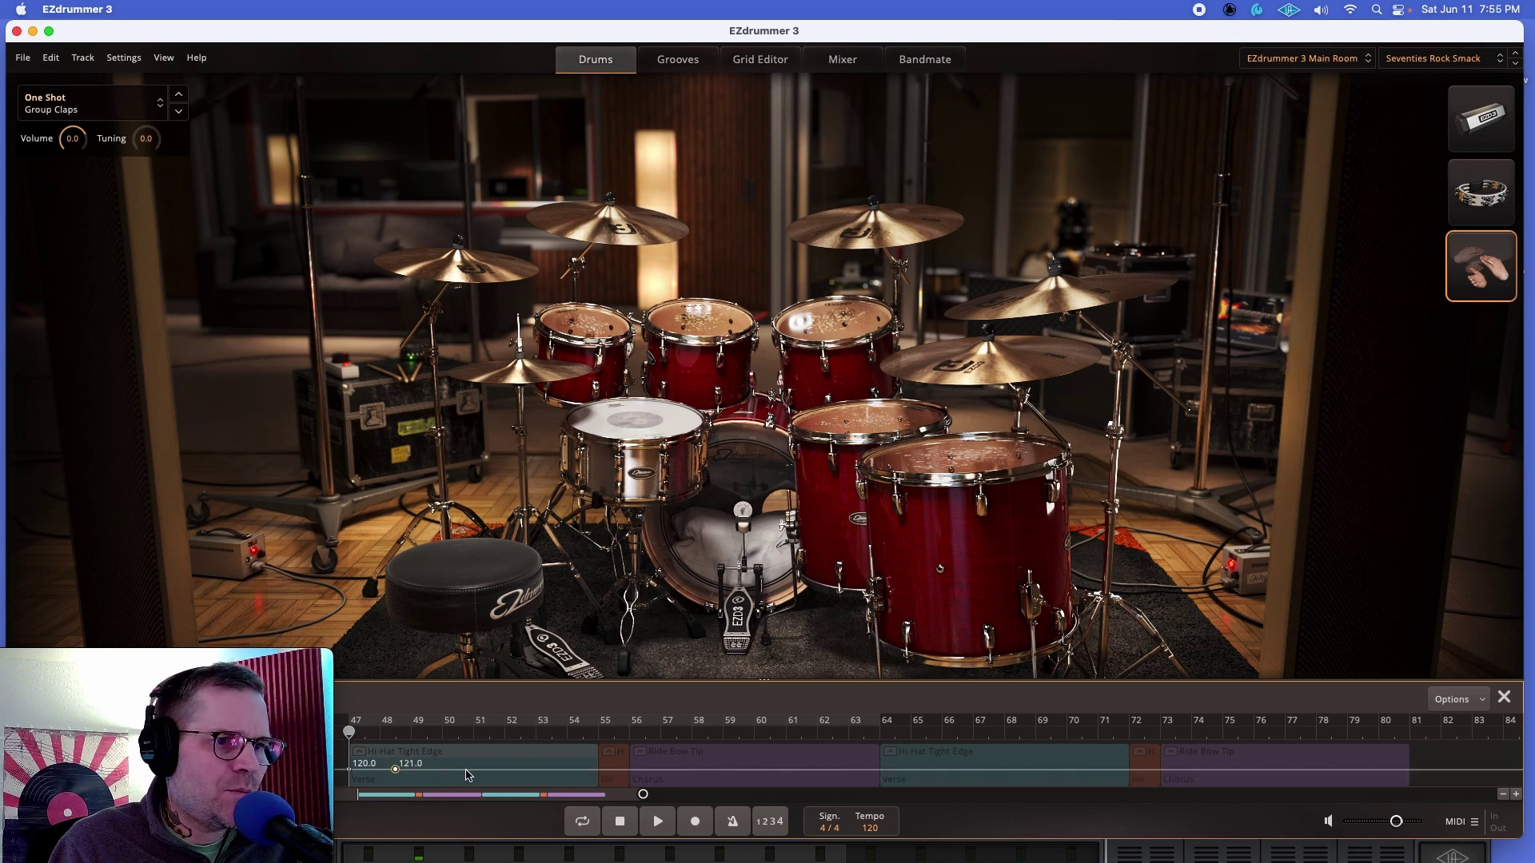
Add a tempo point at bar 51 in the first verse and set it to 119 BPM
{"action": "left_click", "coordinate": [476, 773]}
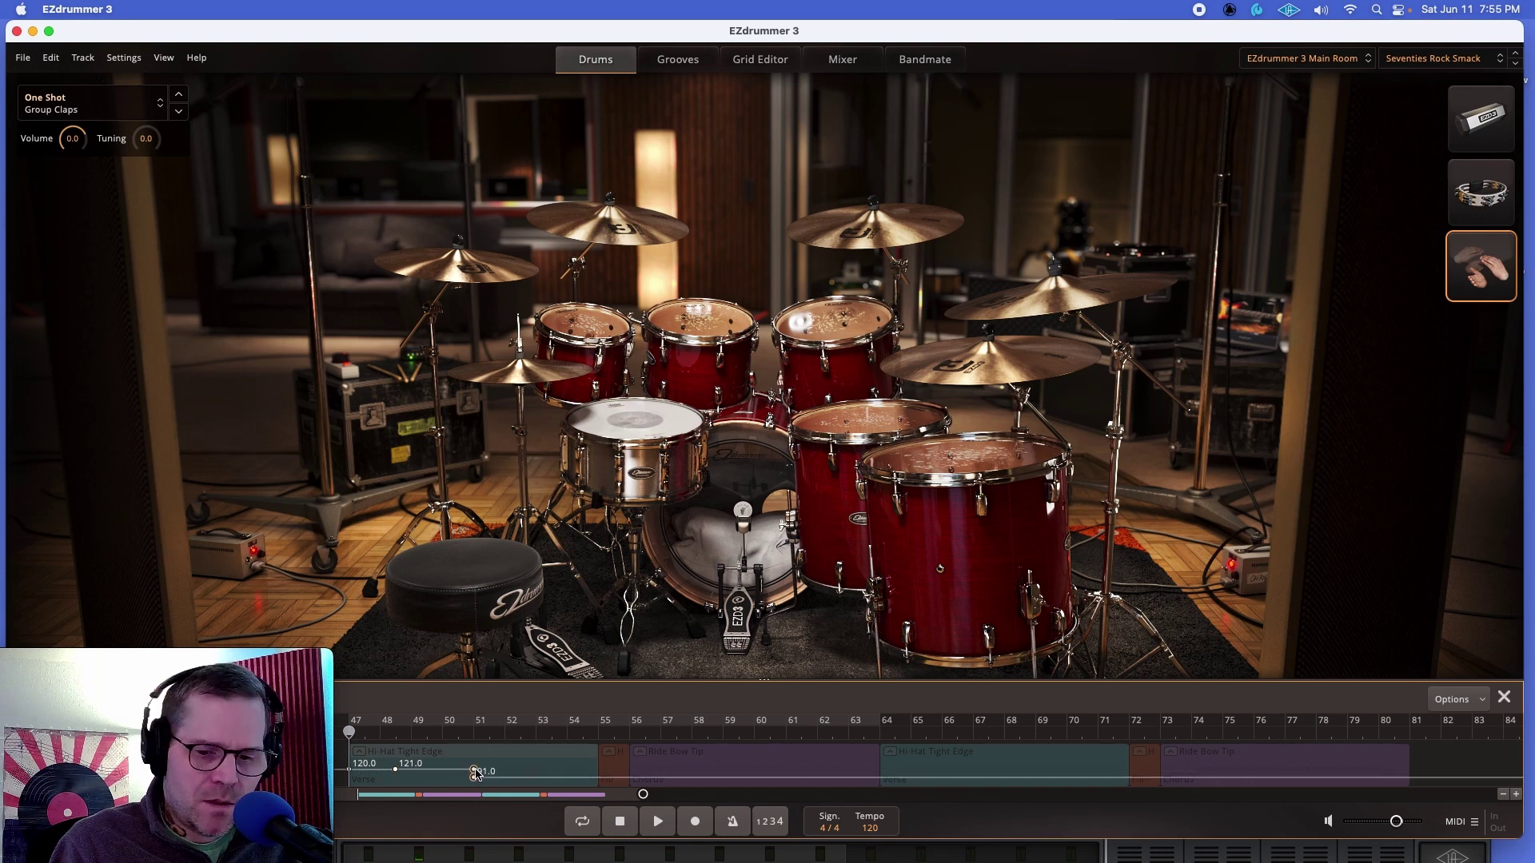
{"action": "double_click", "coordinate": [482, 773]}
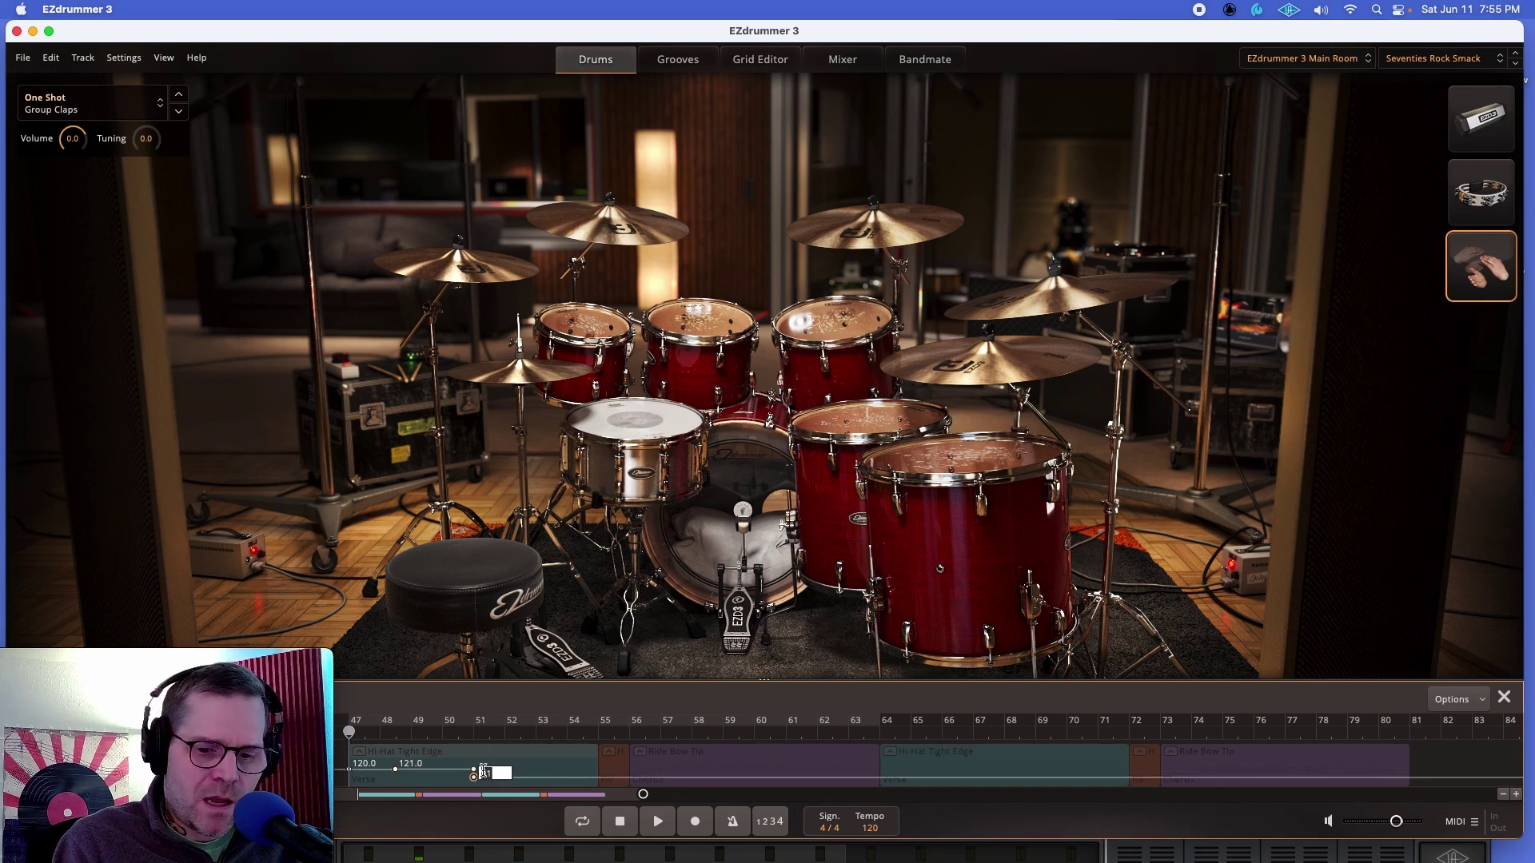
{"action": "key", "text": "BackSpace"}
{"action": "type", "text": "119"}
{"action": "key", "text": "Return"}
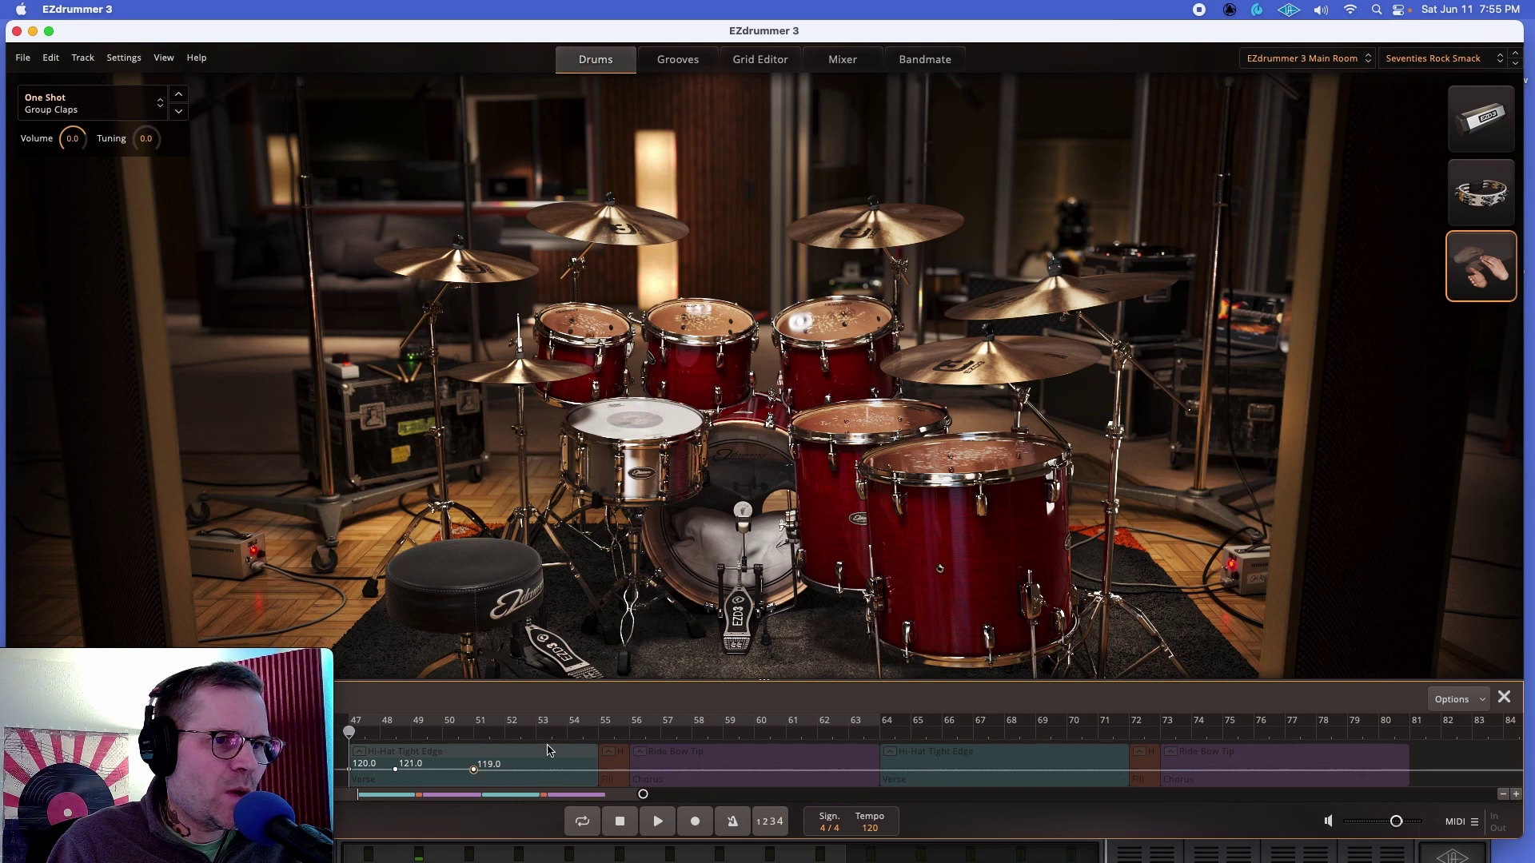
Add tempo points of 120 BPM at bar 53 and 119 BPM about halfway through bar 54
{"action": "left_click", "coordinate": [537, 775]}
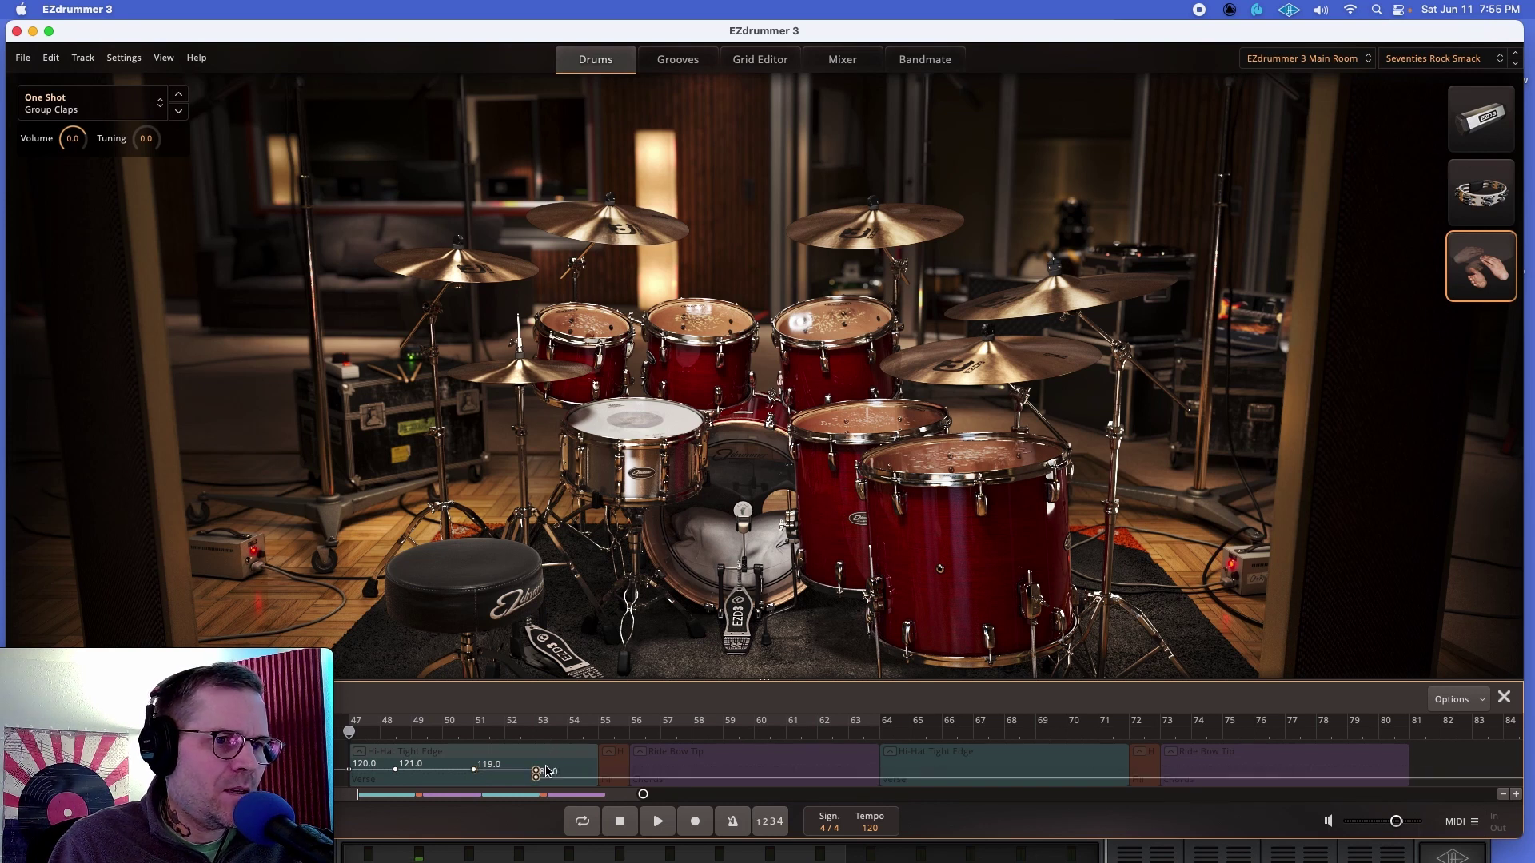
{"action": "double_click", "coordinate": [548, 772]}
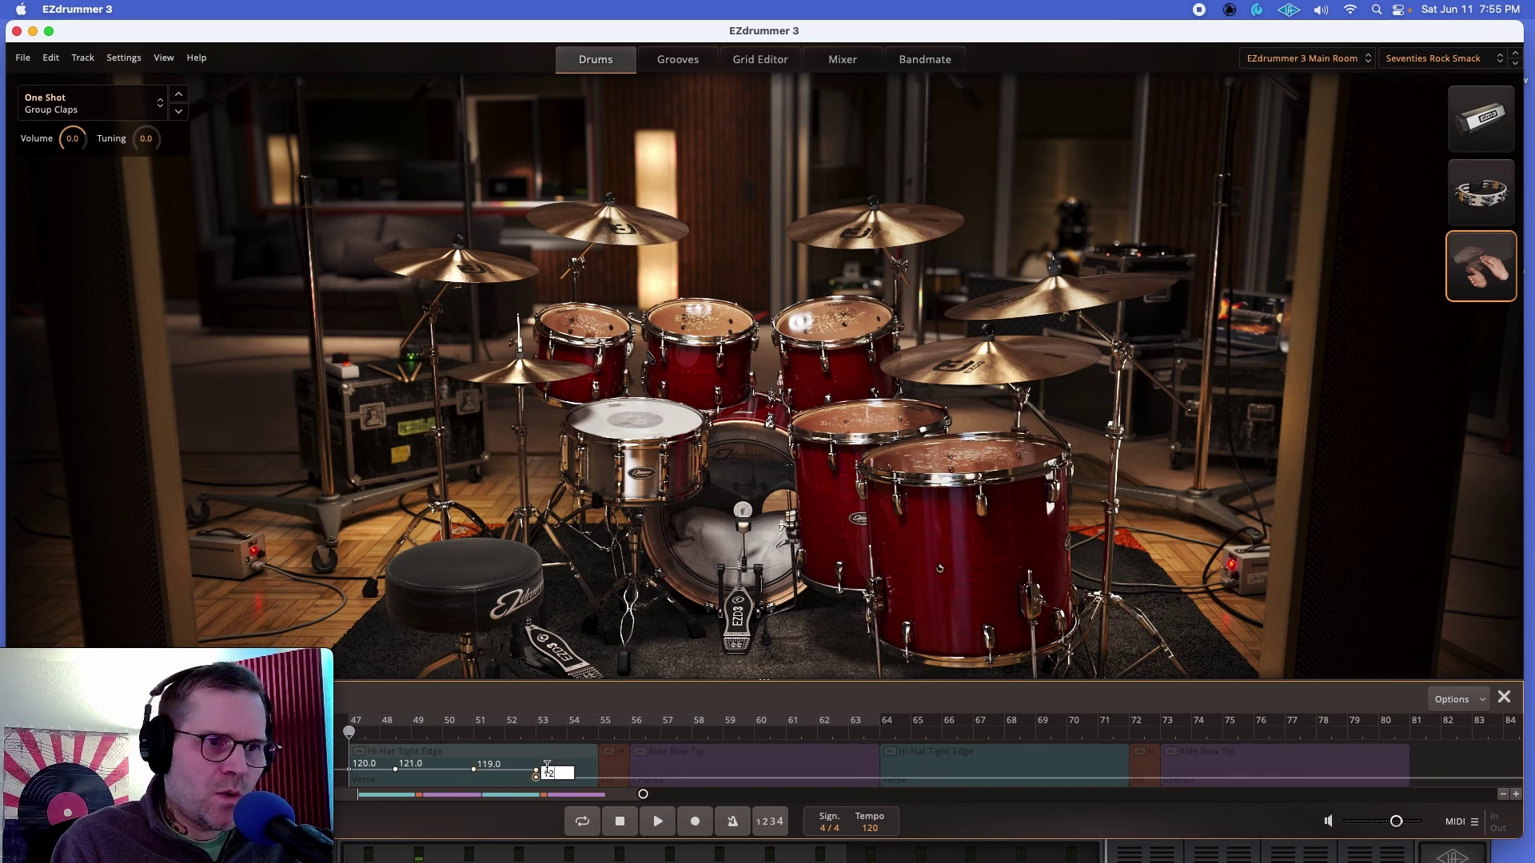
{"action": "type", "text": "120"}
{"action": "key", "text": "Return"}
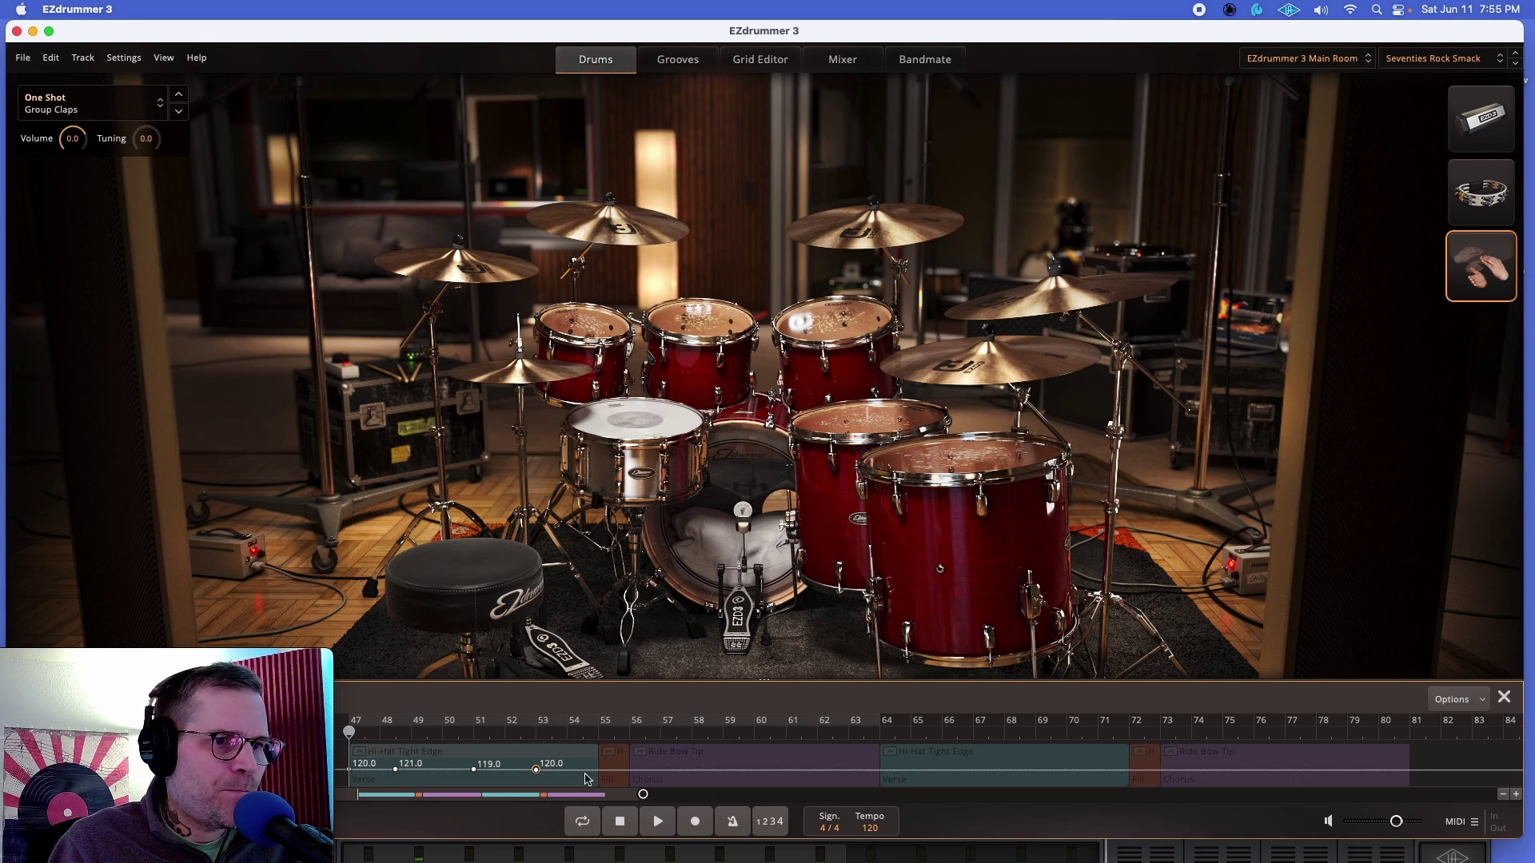
{"action": "left_click", "coordinate": [582, 773]}
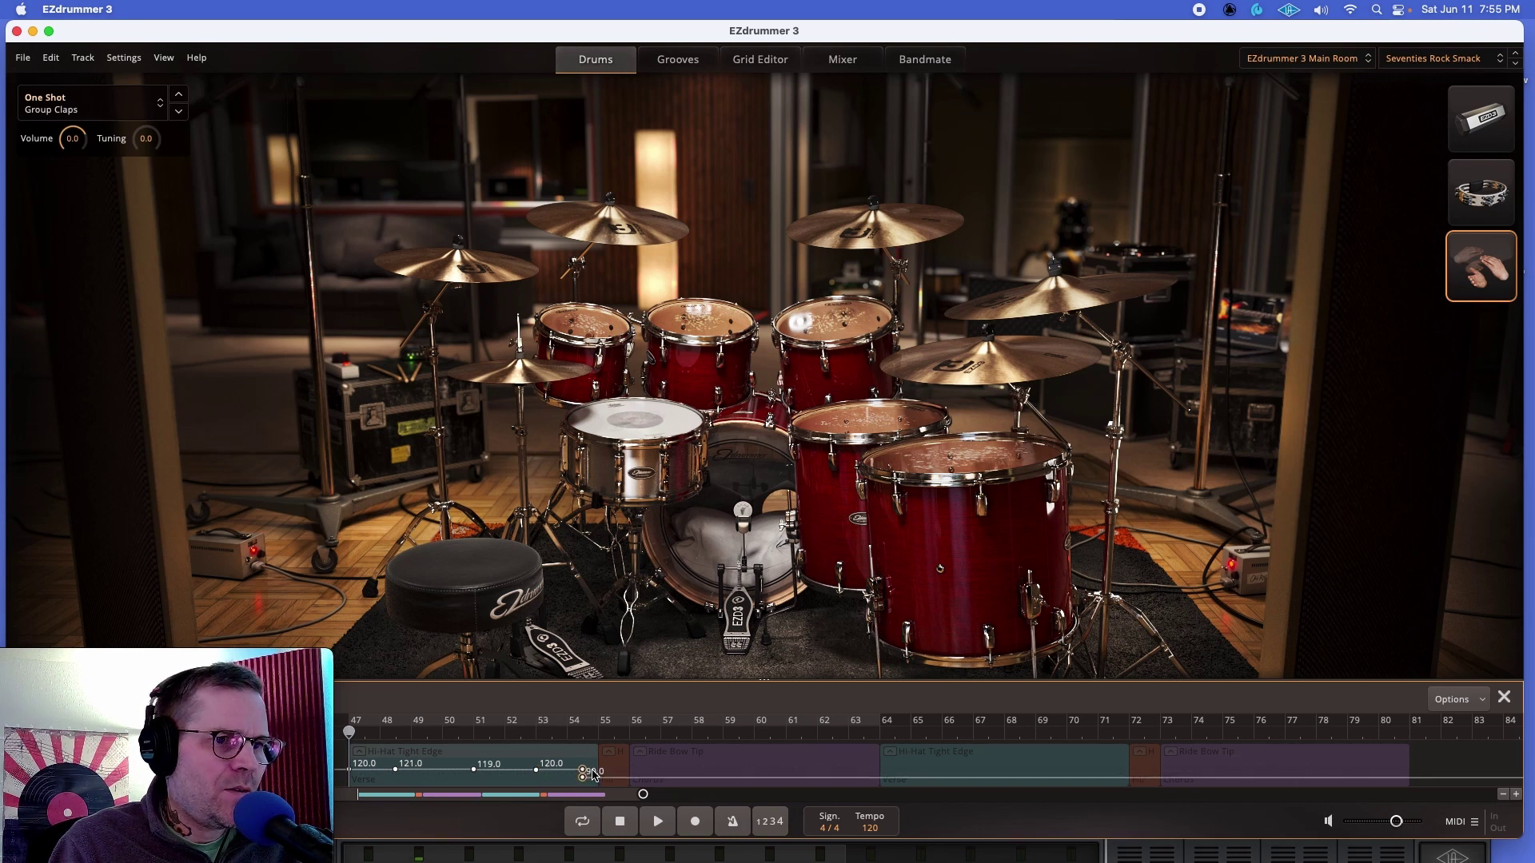
{"action": "double_click", "coordinate": [592, 772]}
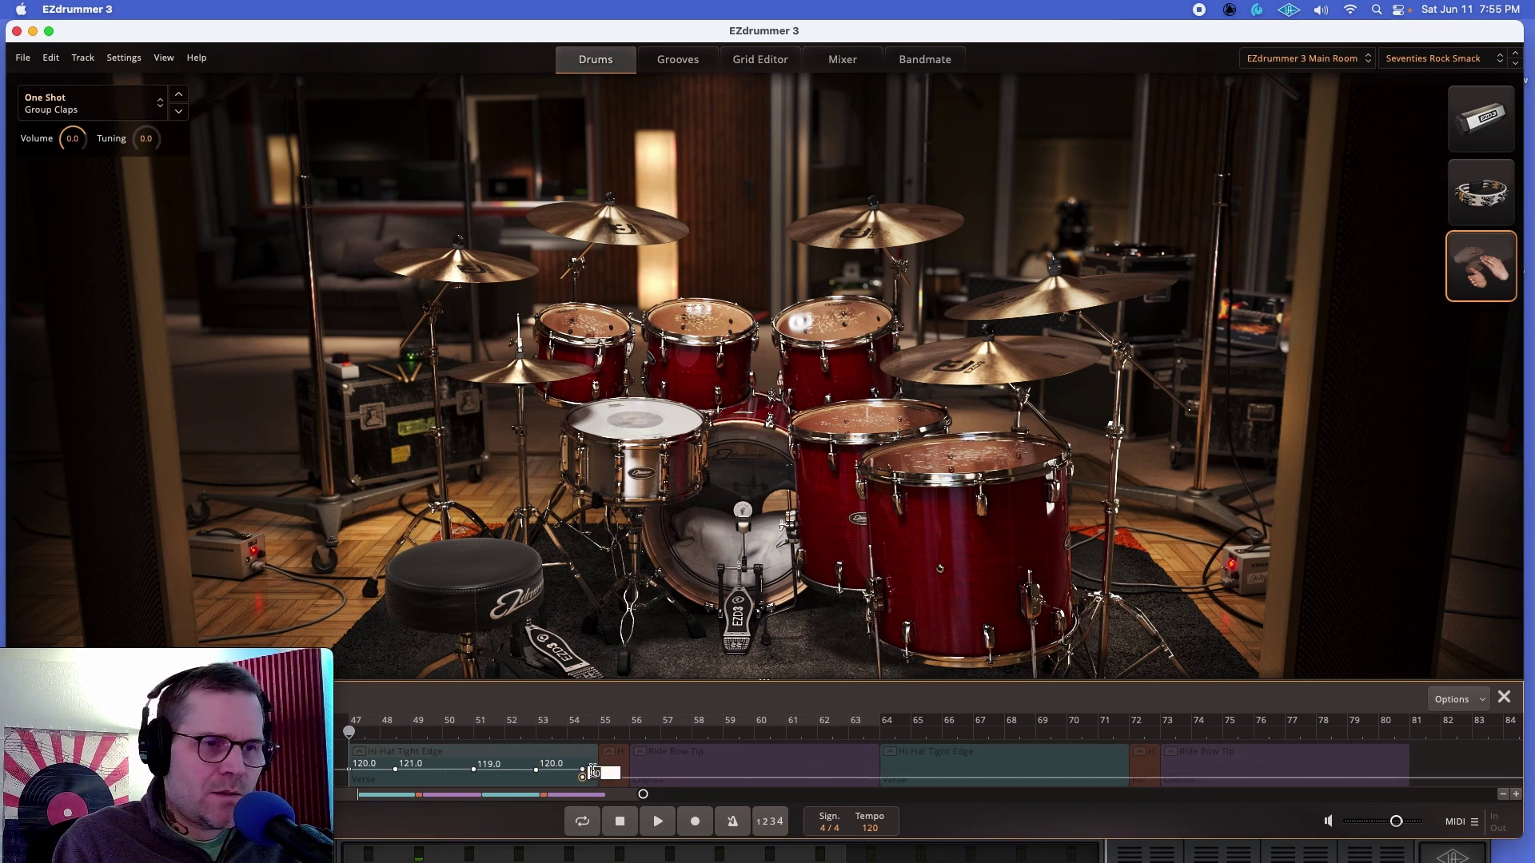
{"action": "key", "text": "Return"}
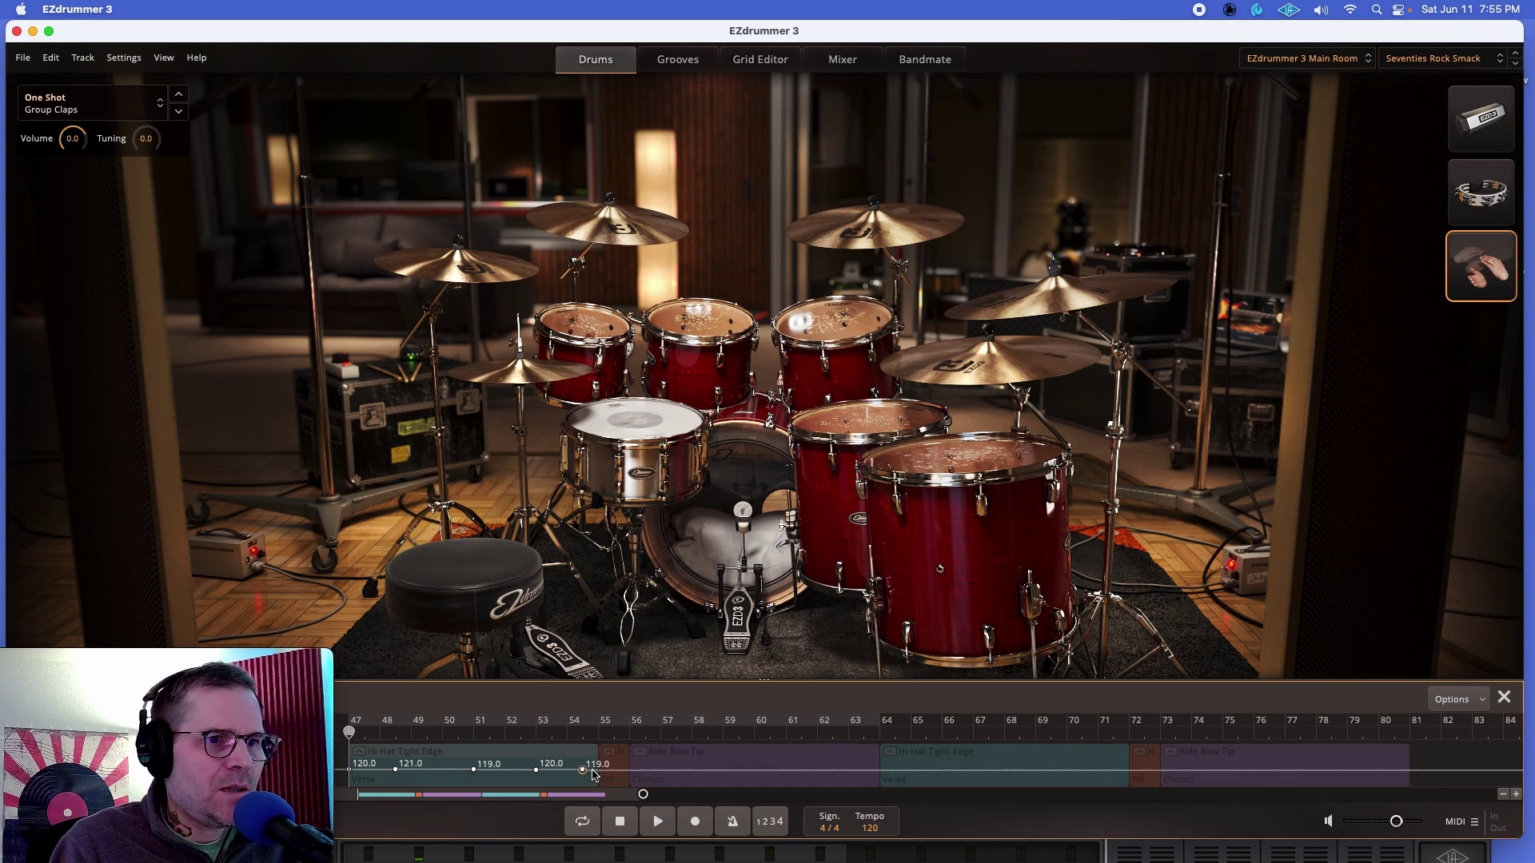
Add tempo points of 121 BPM at the first fill's start (bar 55) and 123 BPM at the first chorus's start (bar 56)
{"action": "left_click", "coordinate": [599, 774]}
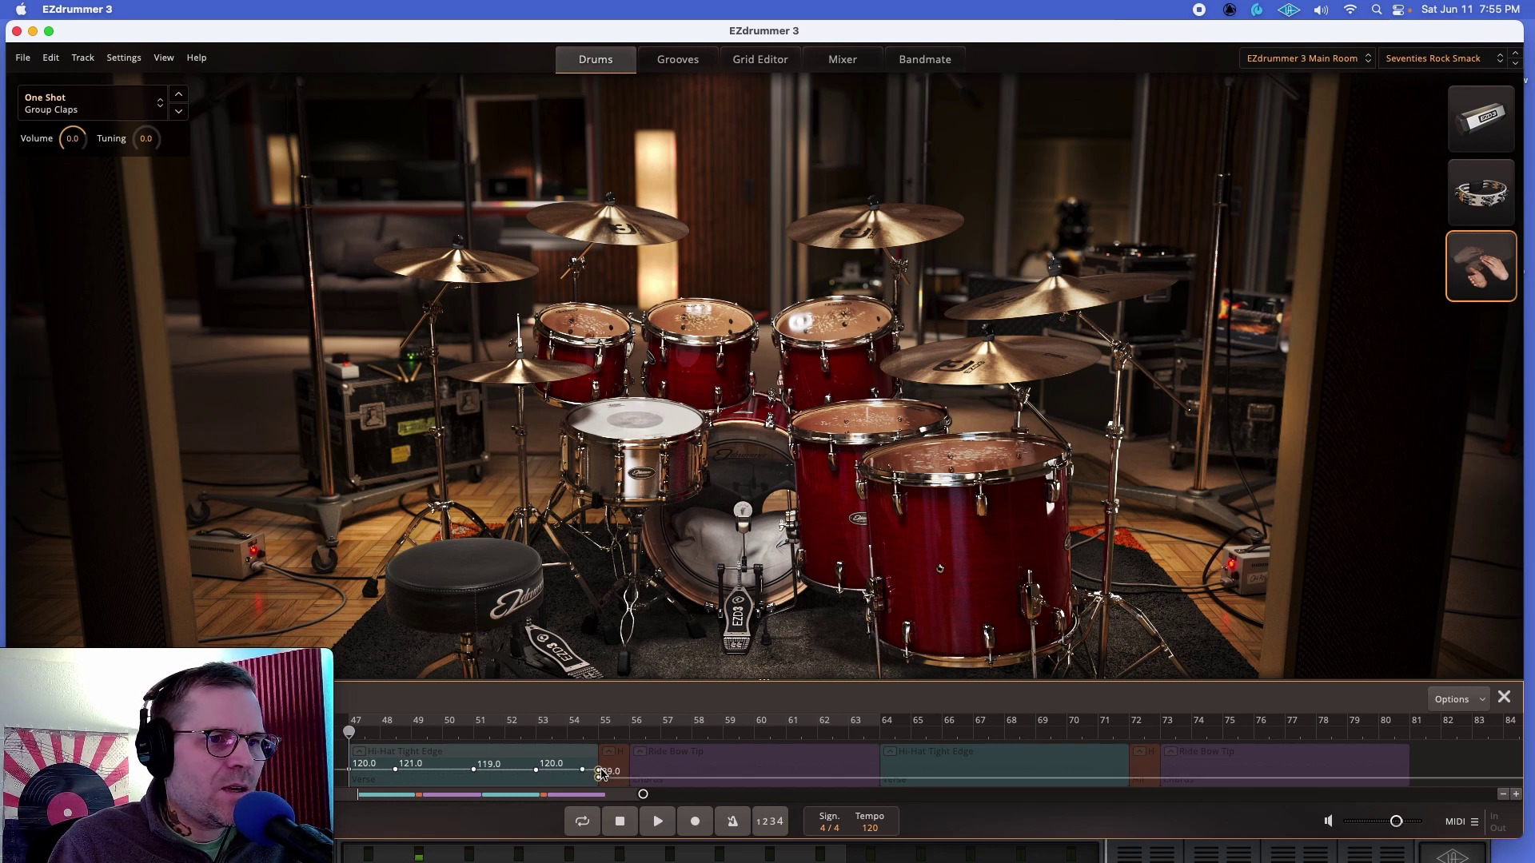
{"action": "double_click", "coordinate": [609, 772]}
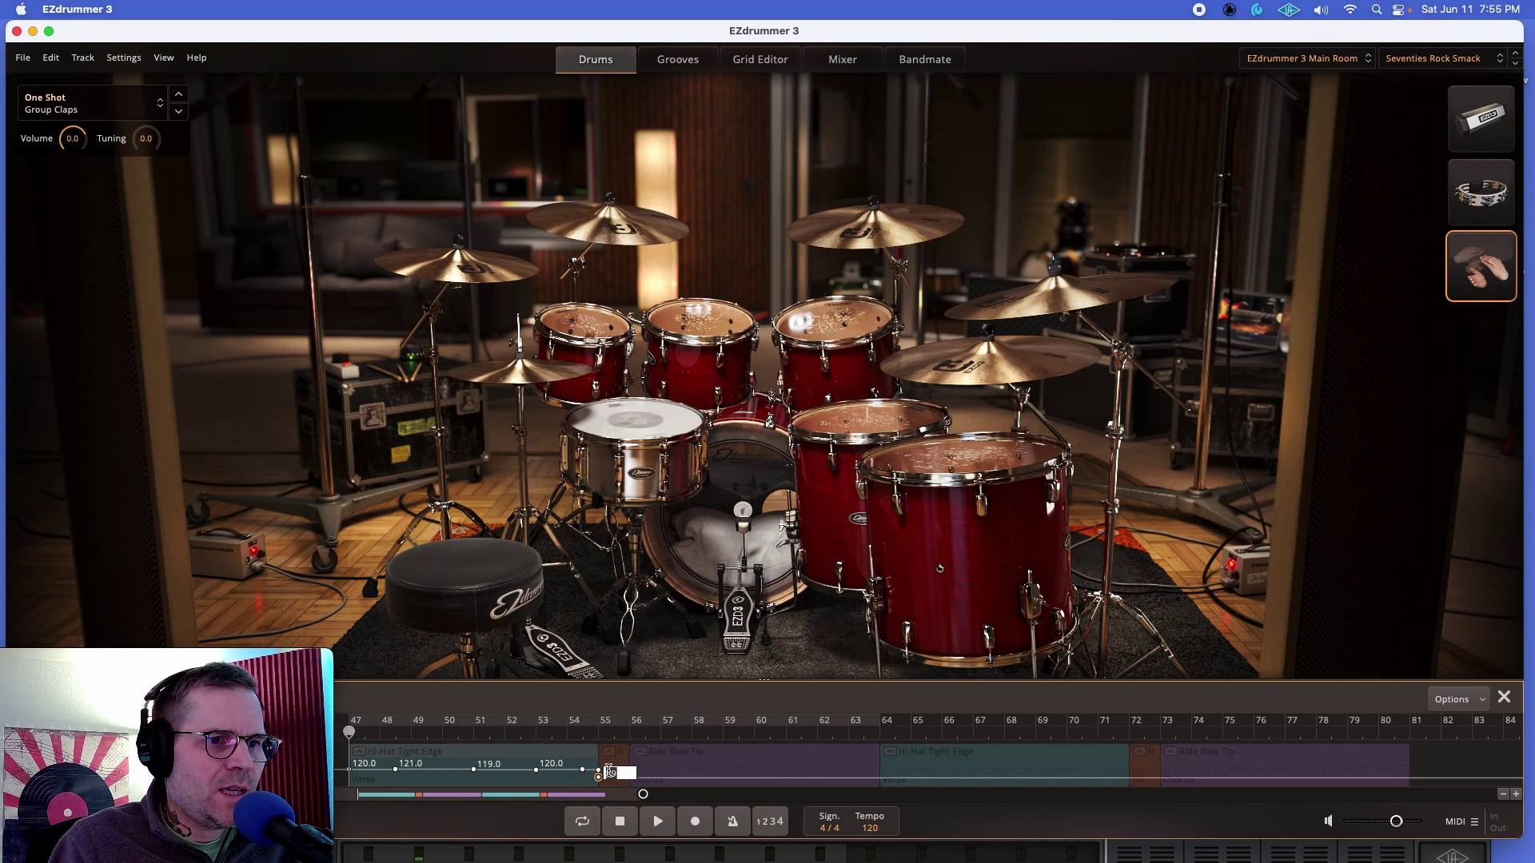
{"action": "type", "text": "121"}
{"action": "key", "text": "Return"}
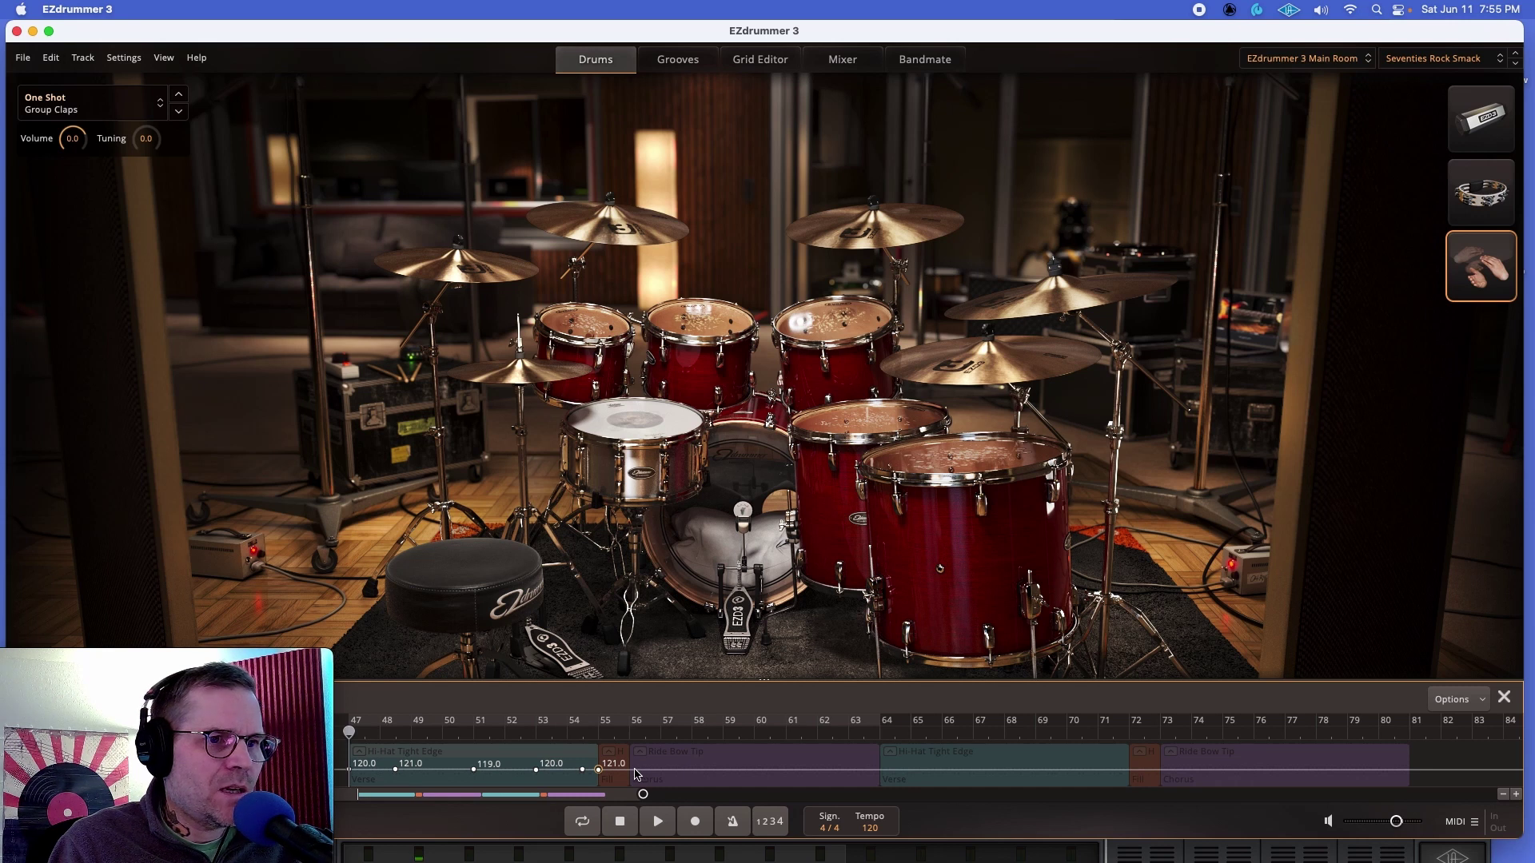
{"action": "left_click_drag", "start_coordinate": [629, 773], "coordinate": [644, 779]}
{"action": "double_click", "coordinate": [643, 772]}
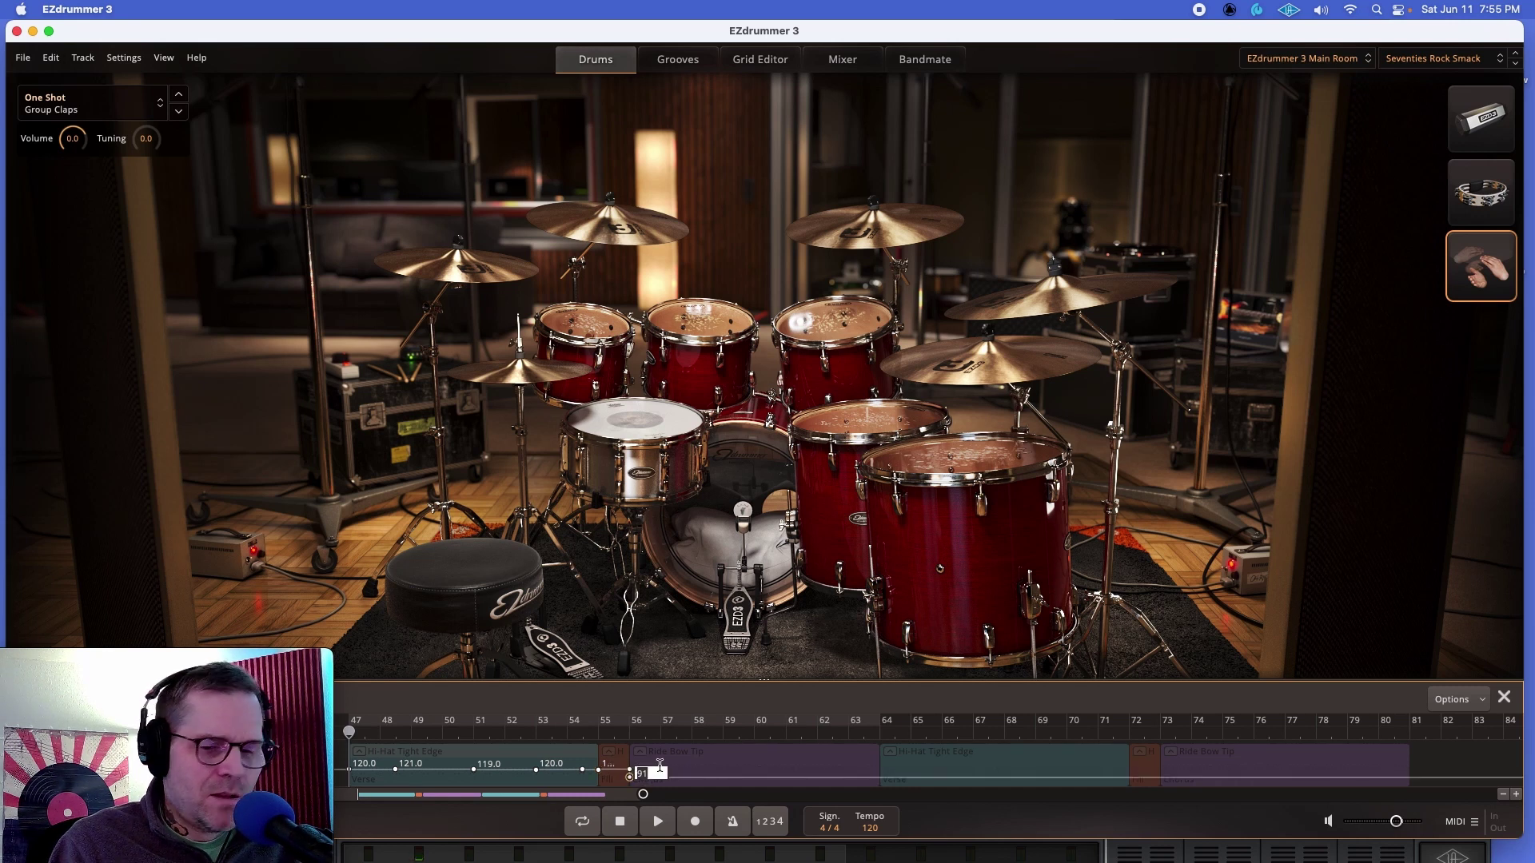
{"action": "type", "text": "123"}
{"action": "key", "text": "Return"}
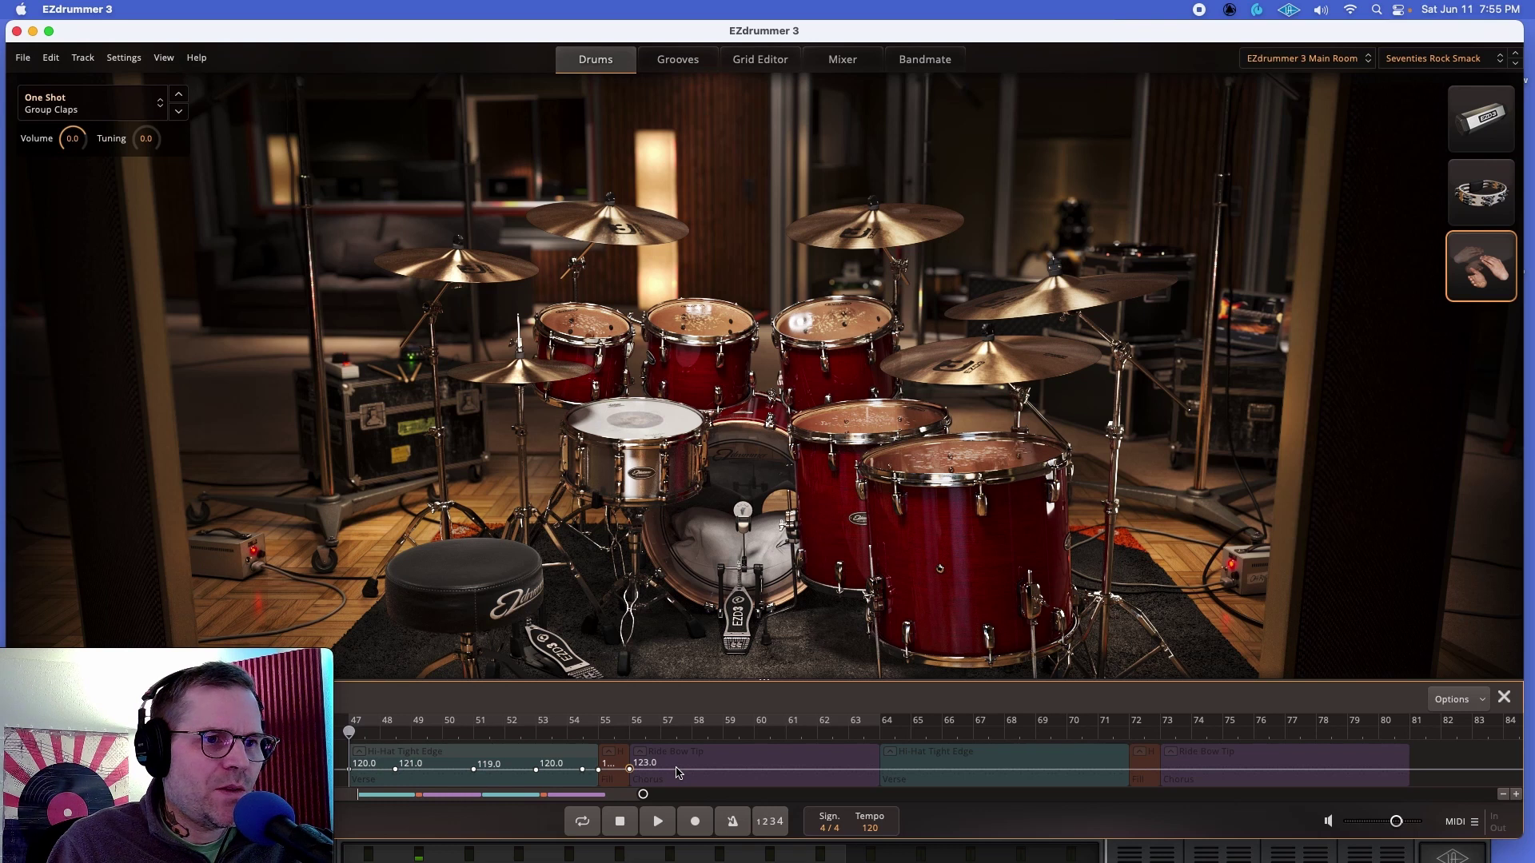
Add chorus tempo points of 122 BPM halfway through bar 57 and 123 BPM halfway through bar 58
{"action": "left_click", "coordinate": [678, 772]}
{"action": "double_click", "coordinate": [693, 758]}
{"action": "type", "text": "125"}
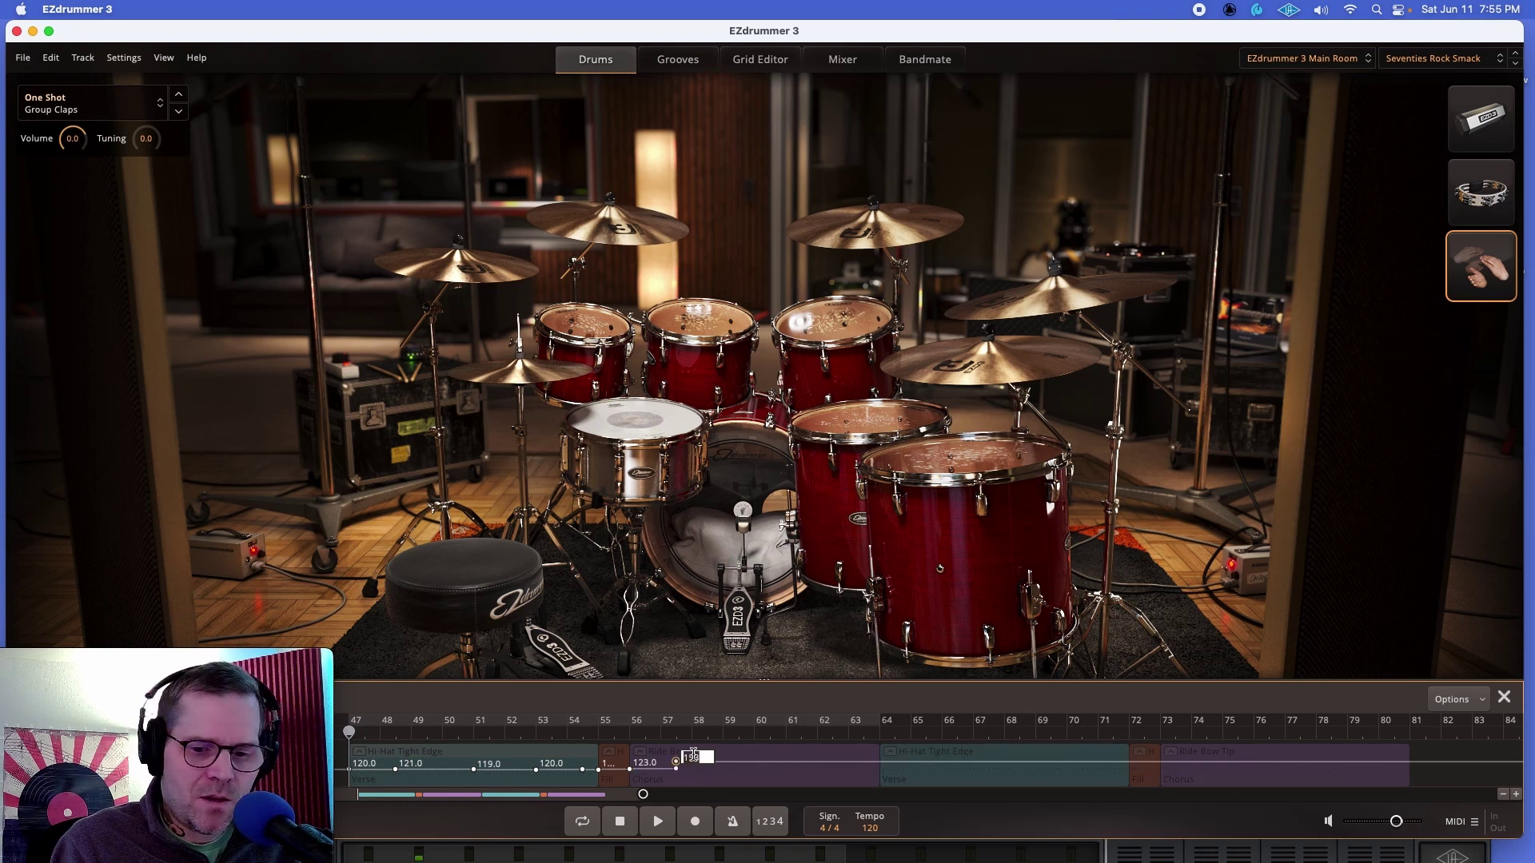
{"action": "type", "text": "2"}
{"action": "key", "text": "Return"}
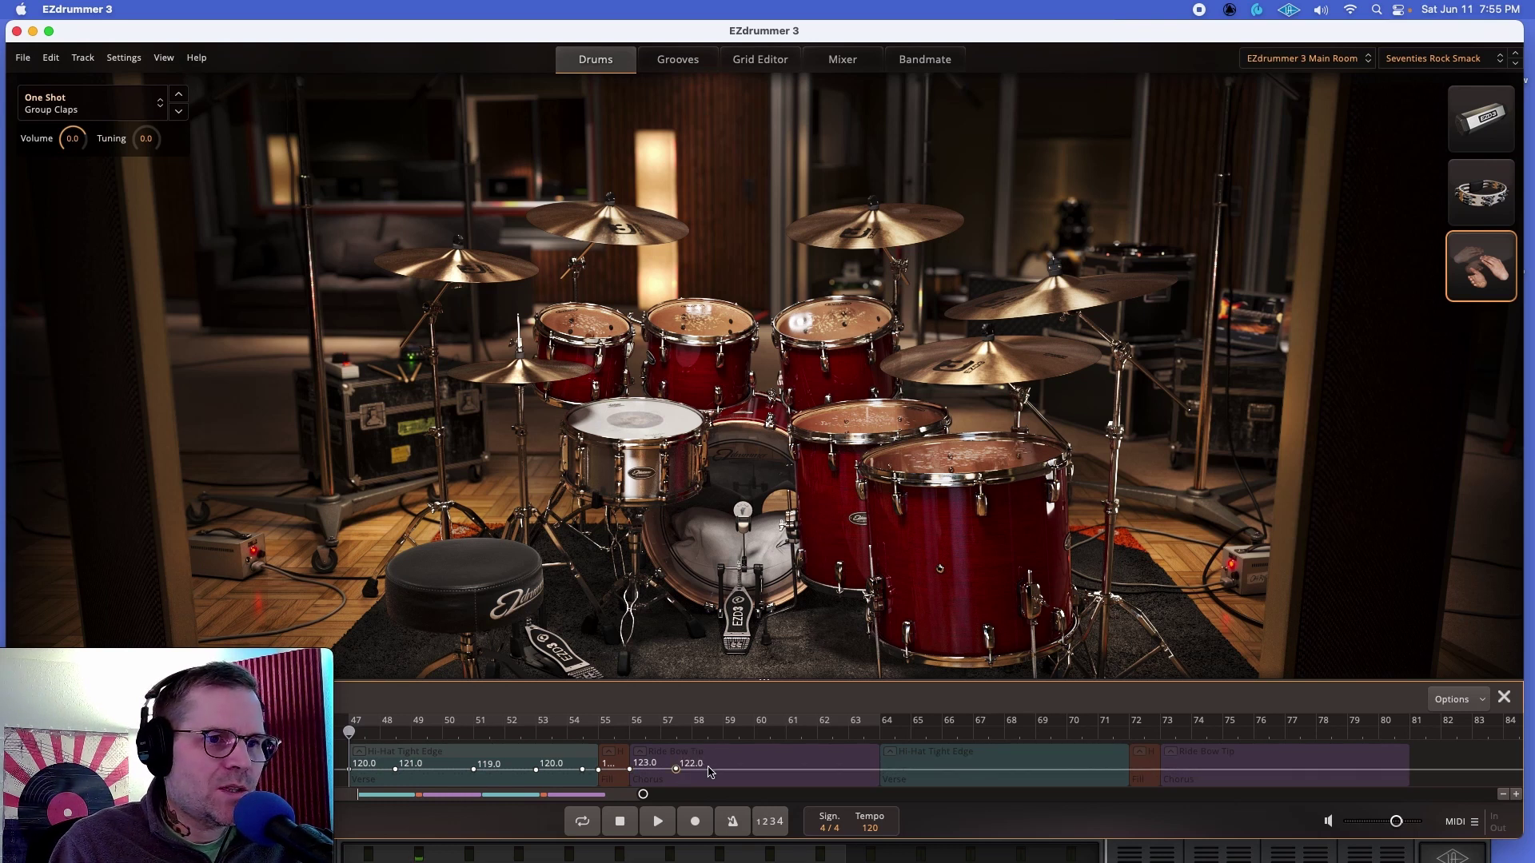
{"action": "left_click", "coordinate": [712, 772]}
{"action": "double_click", "coordinate": [719, 773]}
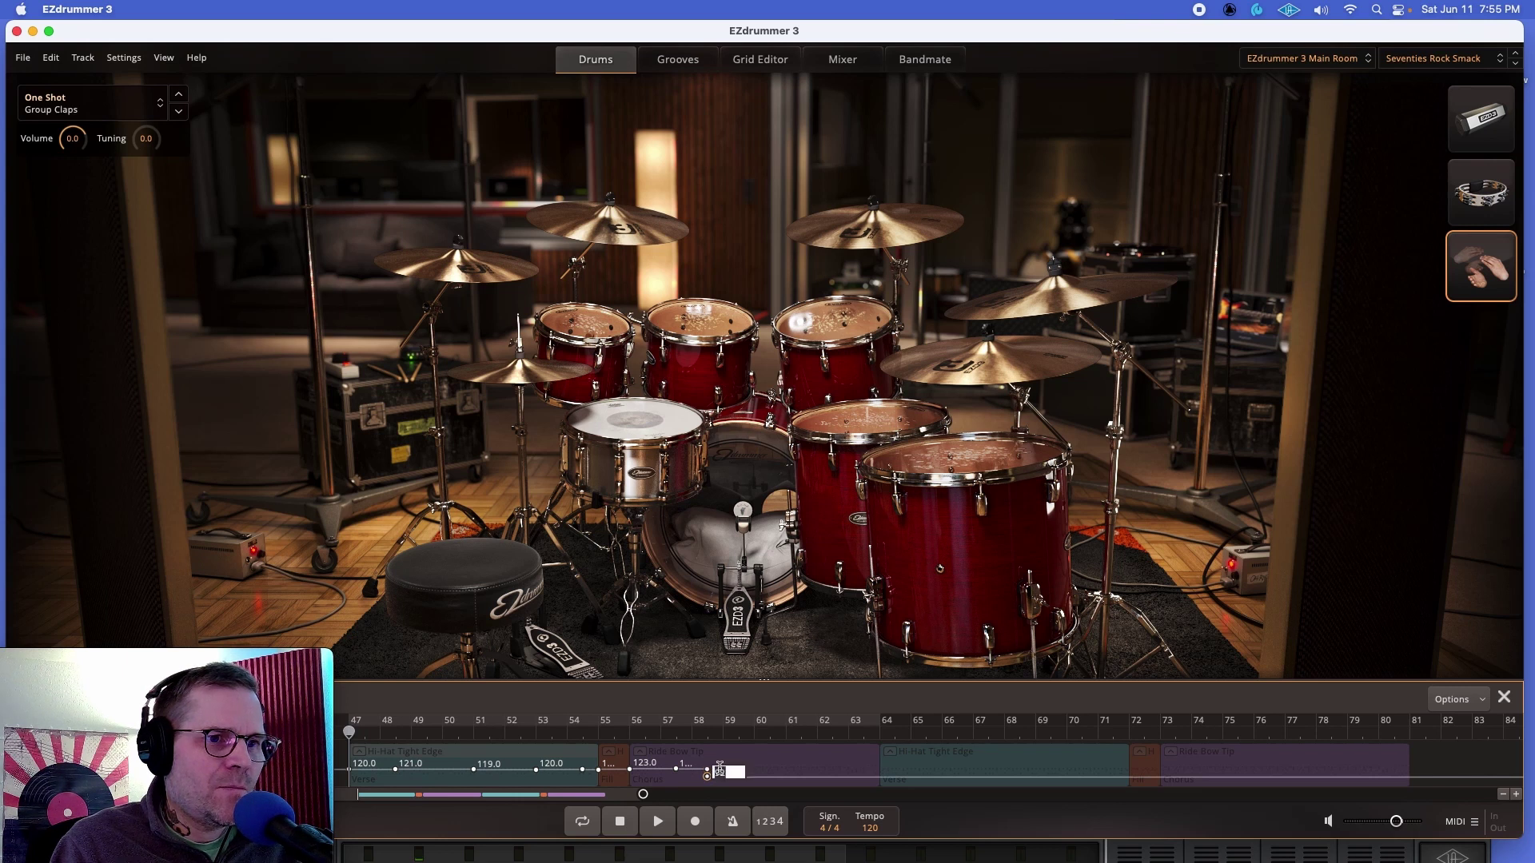
{"action": "type", "text": "123"}
{"action": "key", "text": "Return"}
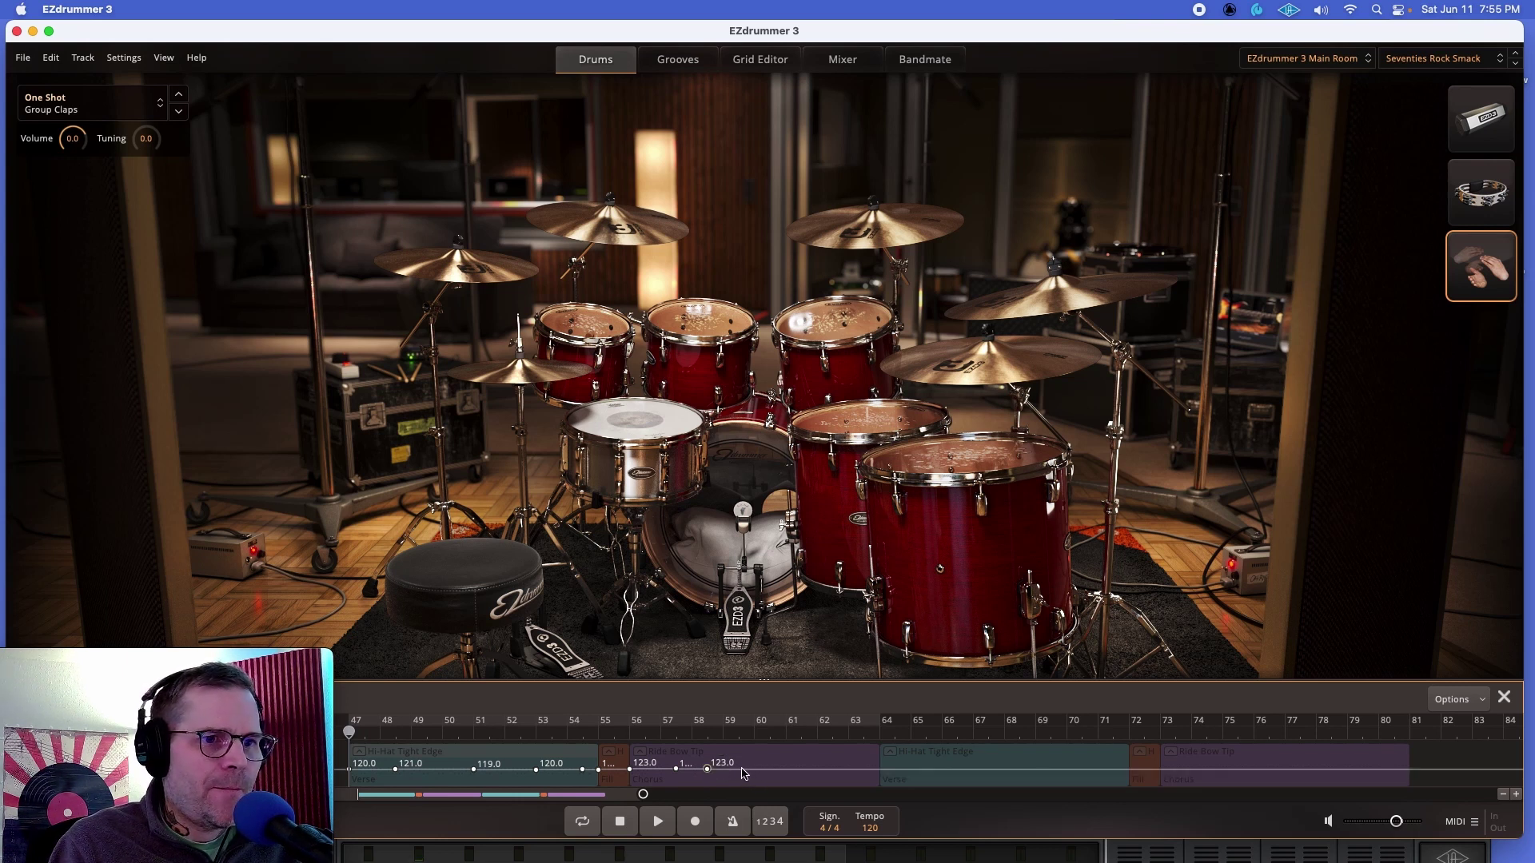
Add chorus tempo points of 120 BPM about halfway through bar 60 and 121 BPM halfway through bar 61
{"action": "left_click", "coordinate": [768, 776]}
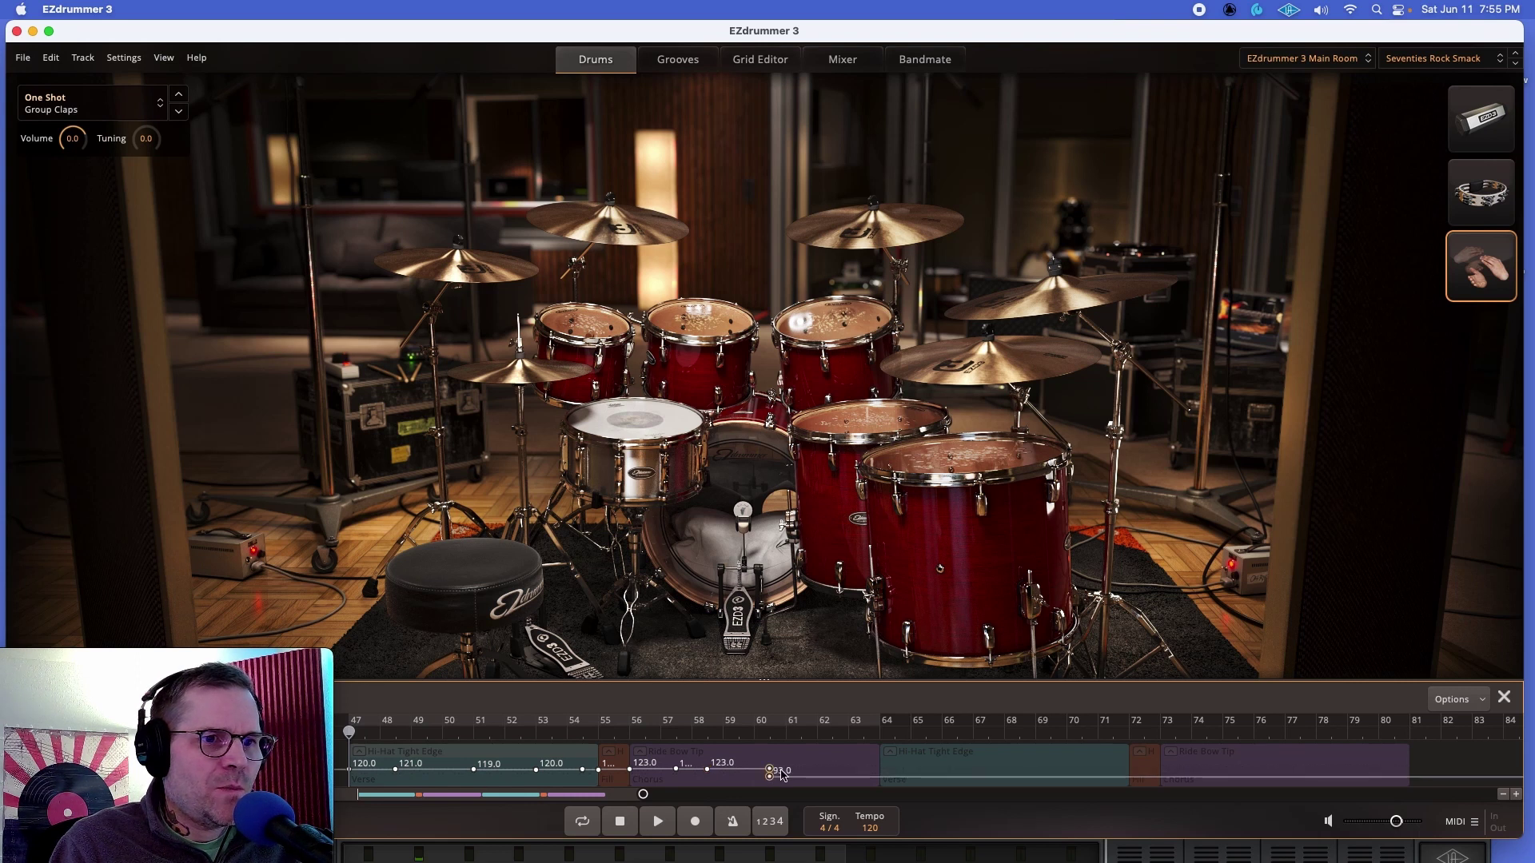
{"action": "double_click", "coordinate": [782, 771]}
{"action": "type", "text": "120"}
{"action": "key", "text": "Return"}
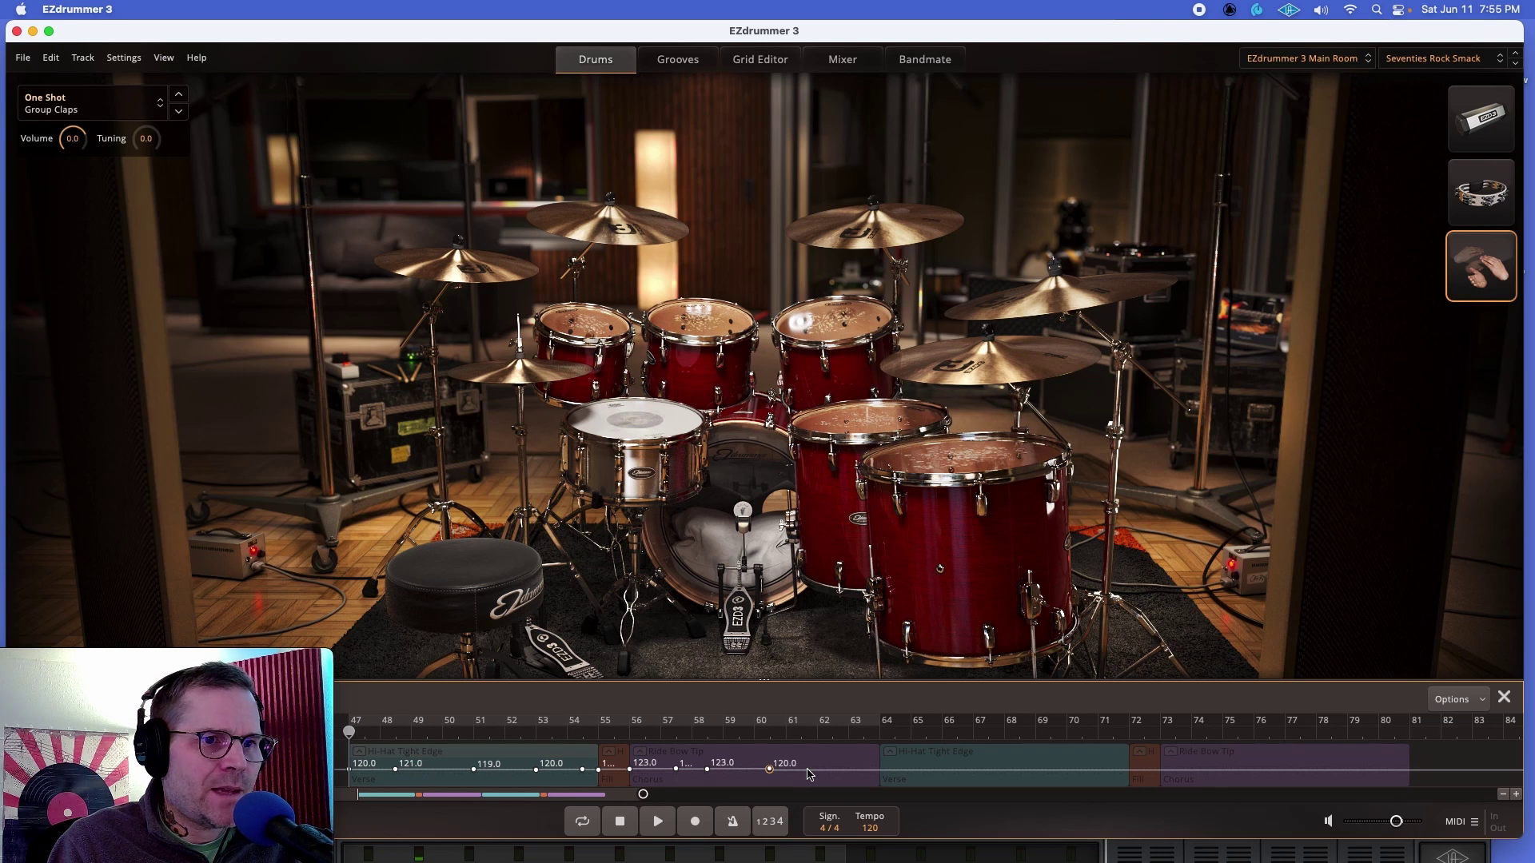
{"action": "left_click", "coordinate": [802, 776]}
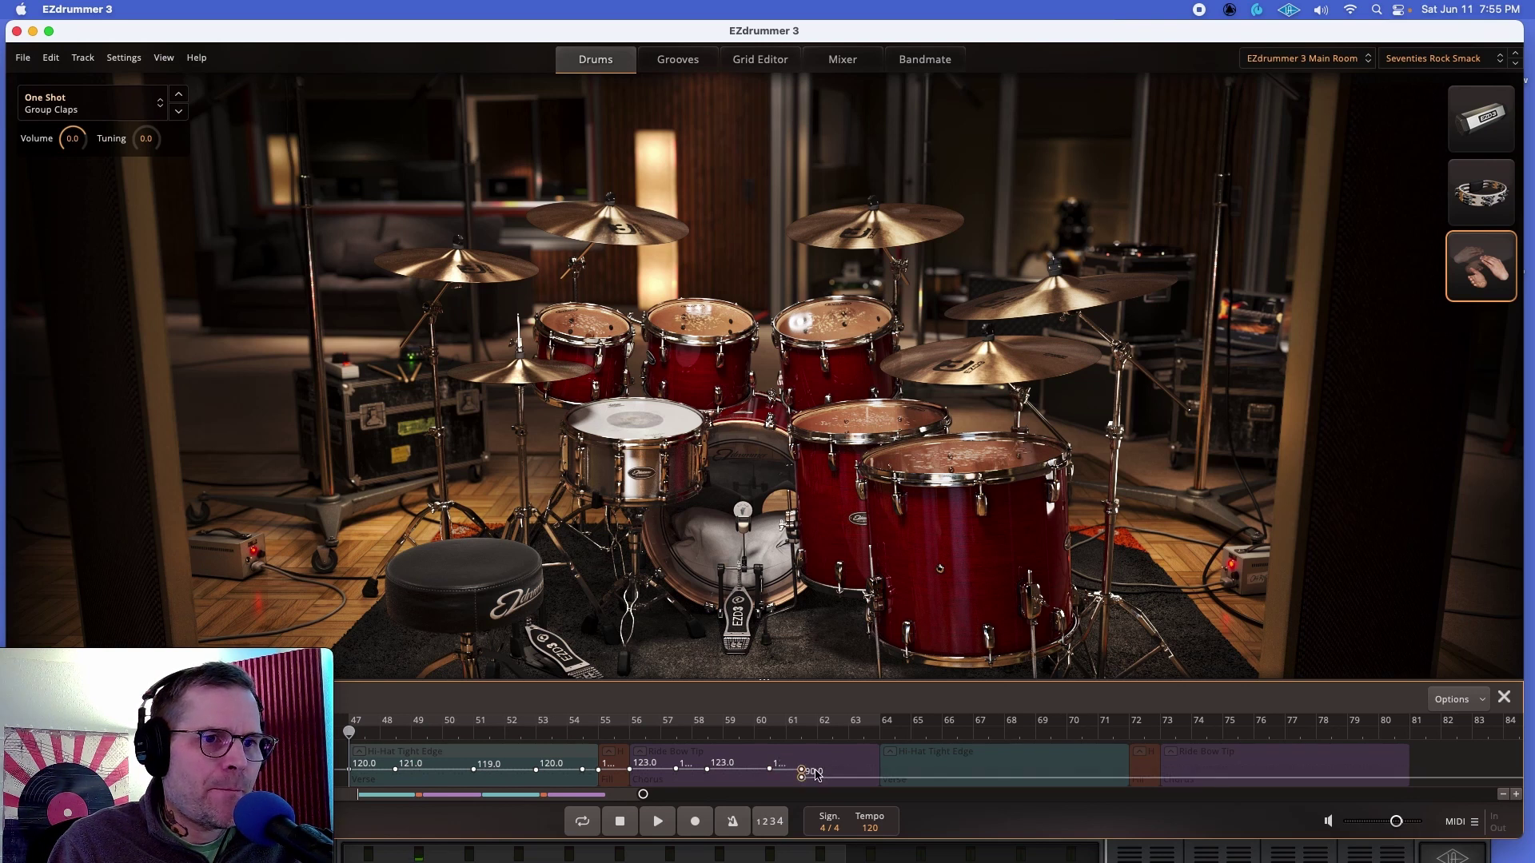
{"action": "double_click", "coordinate": [815, 772]}
{"action": "type", "text": "121"}
{"action": "key", "text": "Return"}
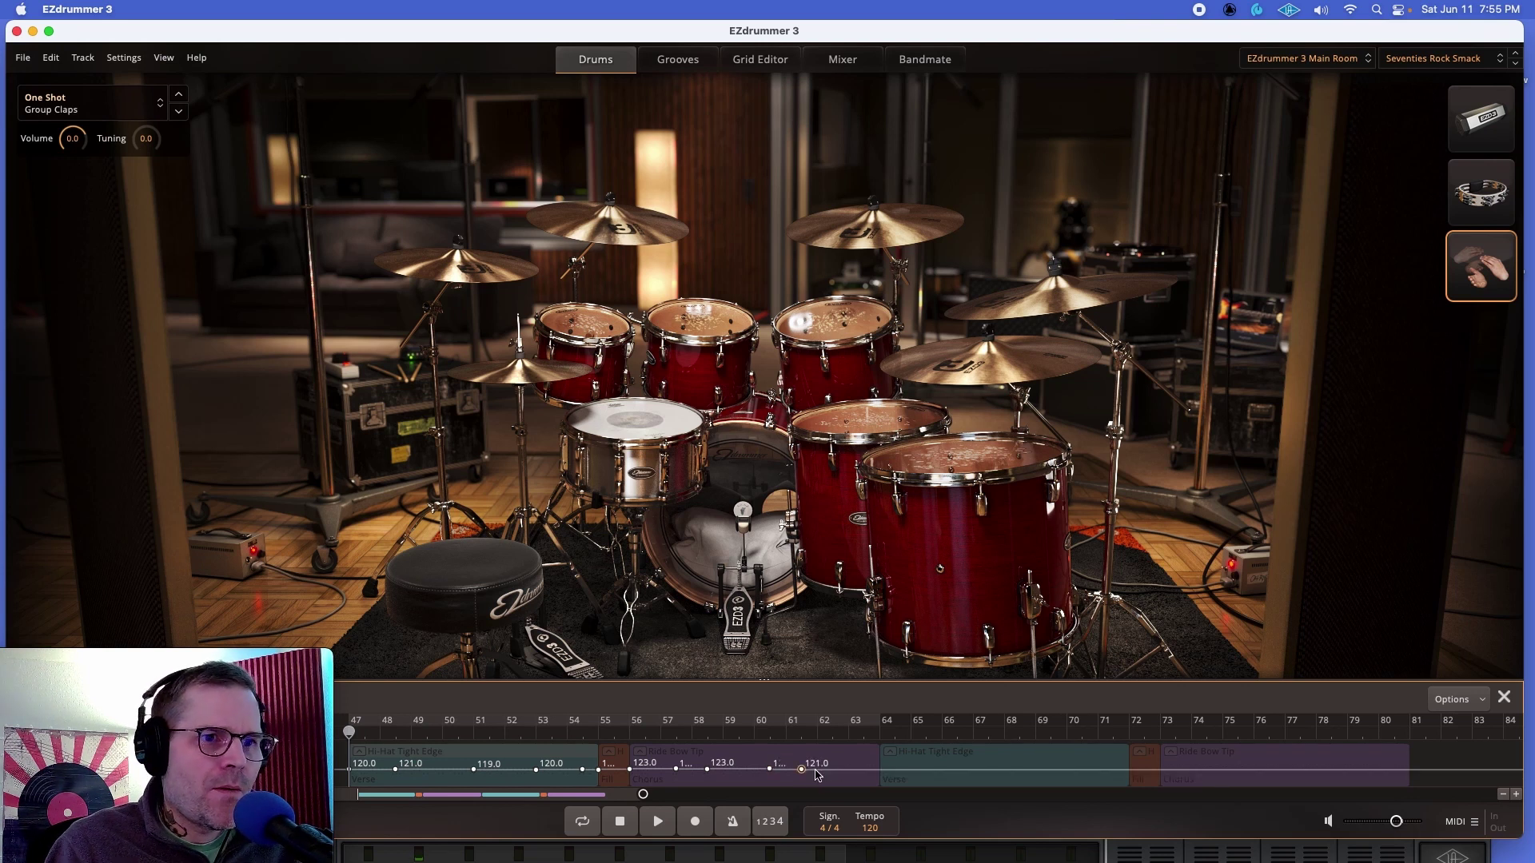
Add tempo points of 122 BPM at about bar 63 and 120 BPM at the second verse's start (bar 64)
{"action": "left_click", "coordinate": [846, 774]}
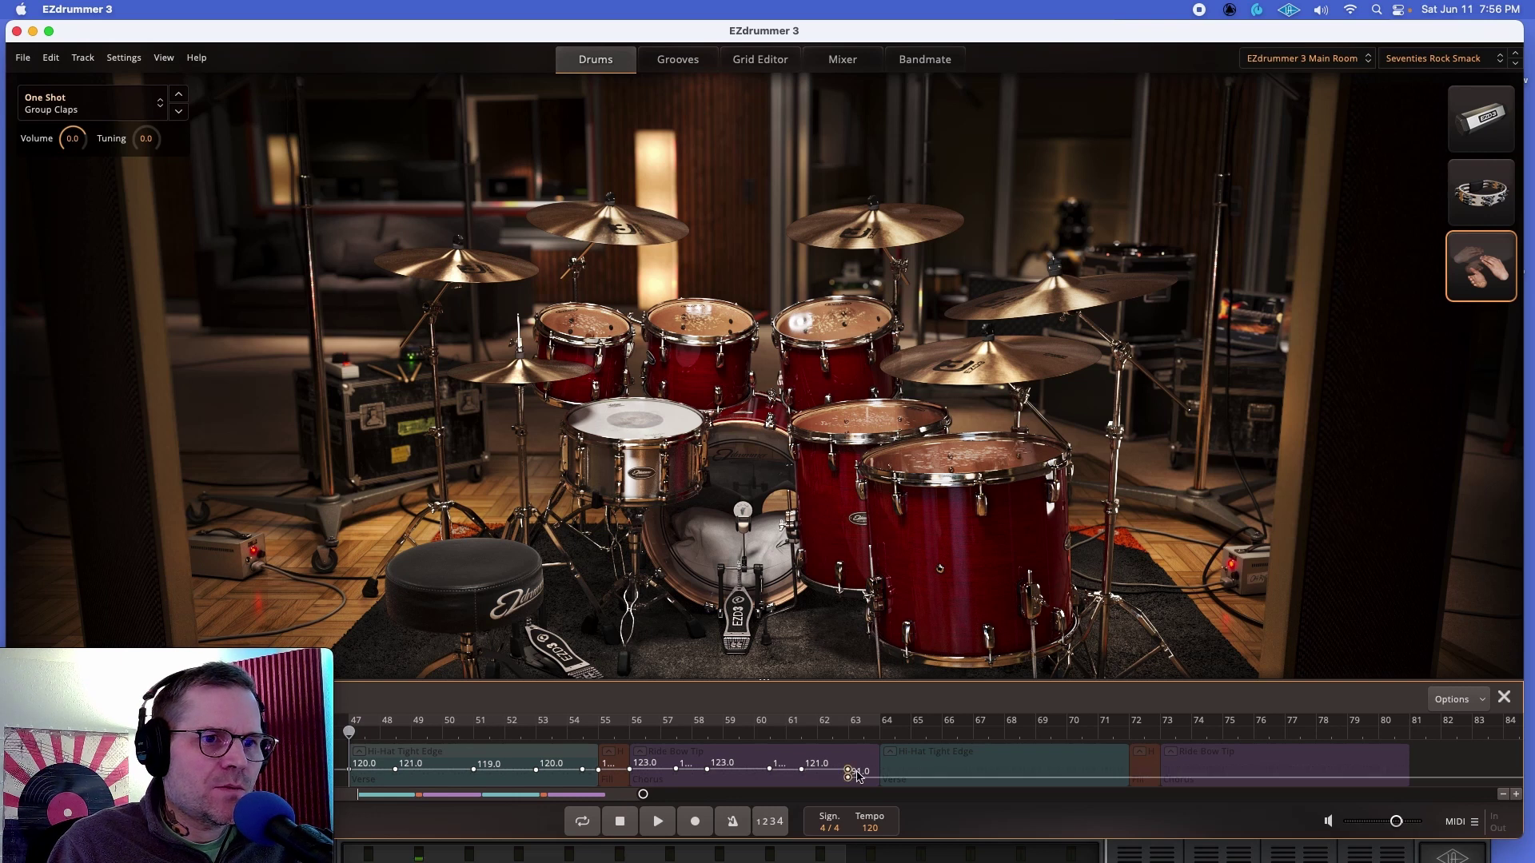
{"action": "double_click", "coordinate": [858, 773]}
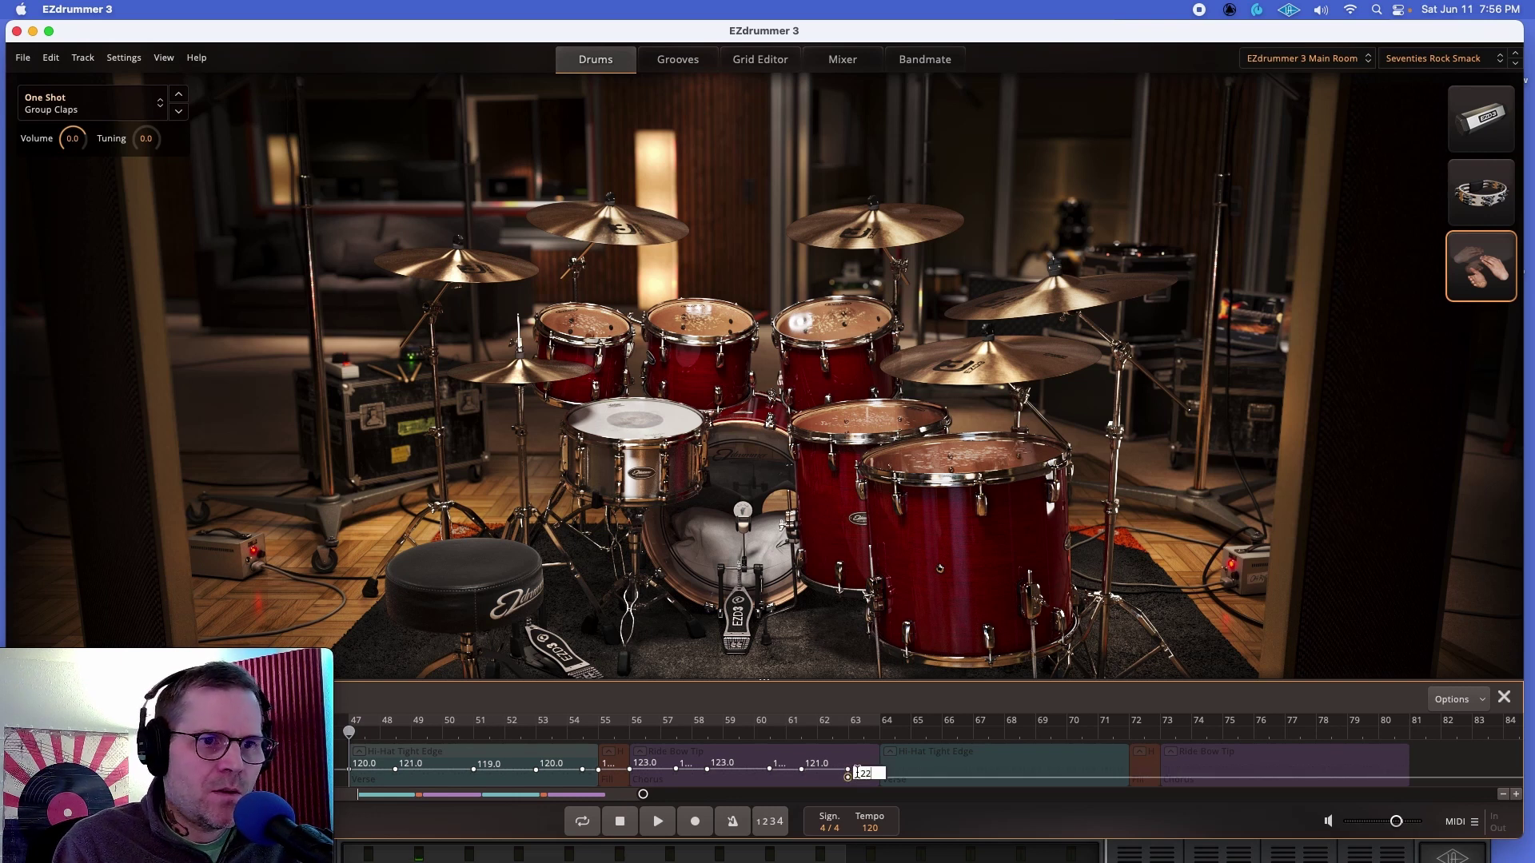
{"action": "key", "text": "Return"}
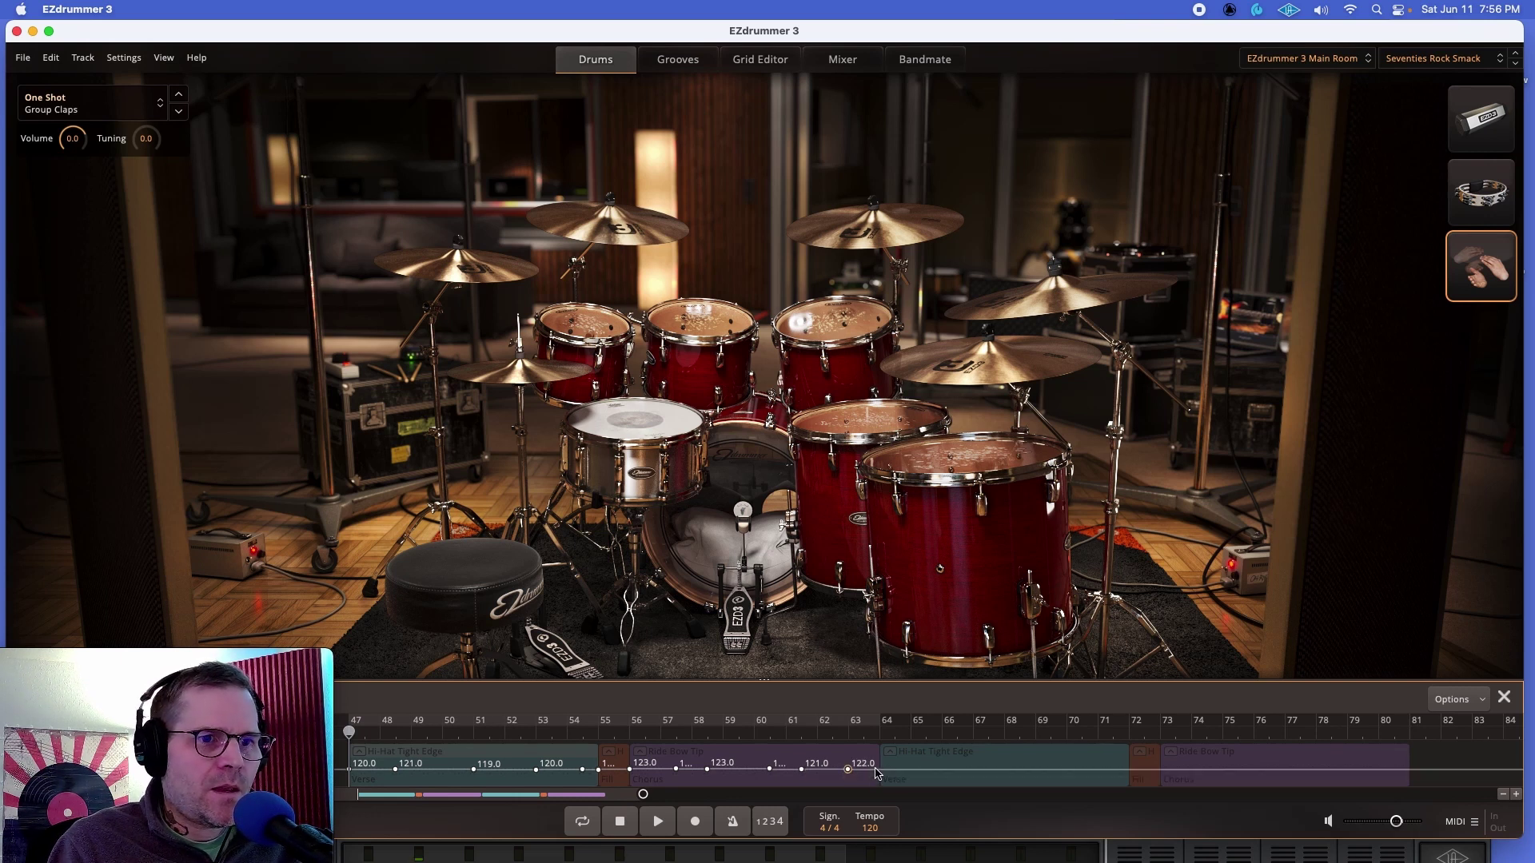
{"action": "left_click", "coordinate": [875, 772]}
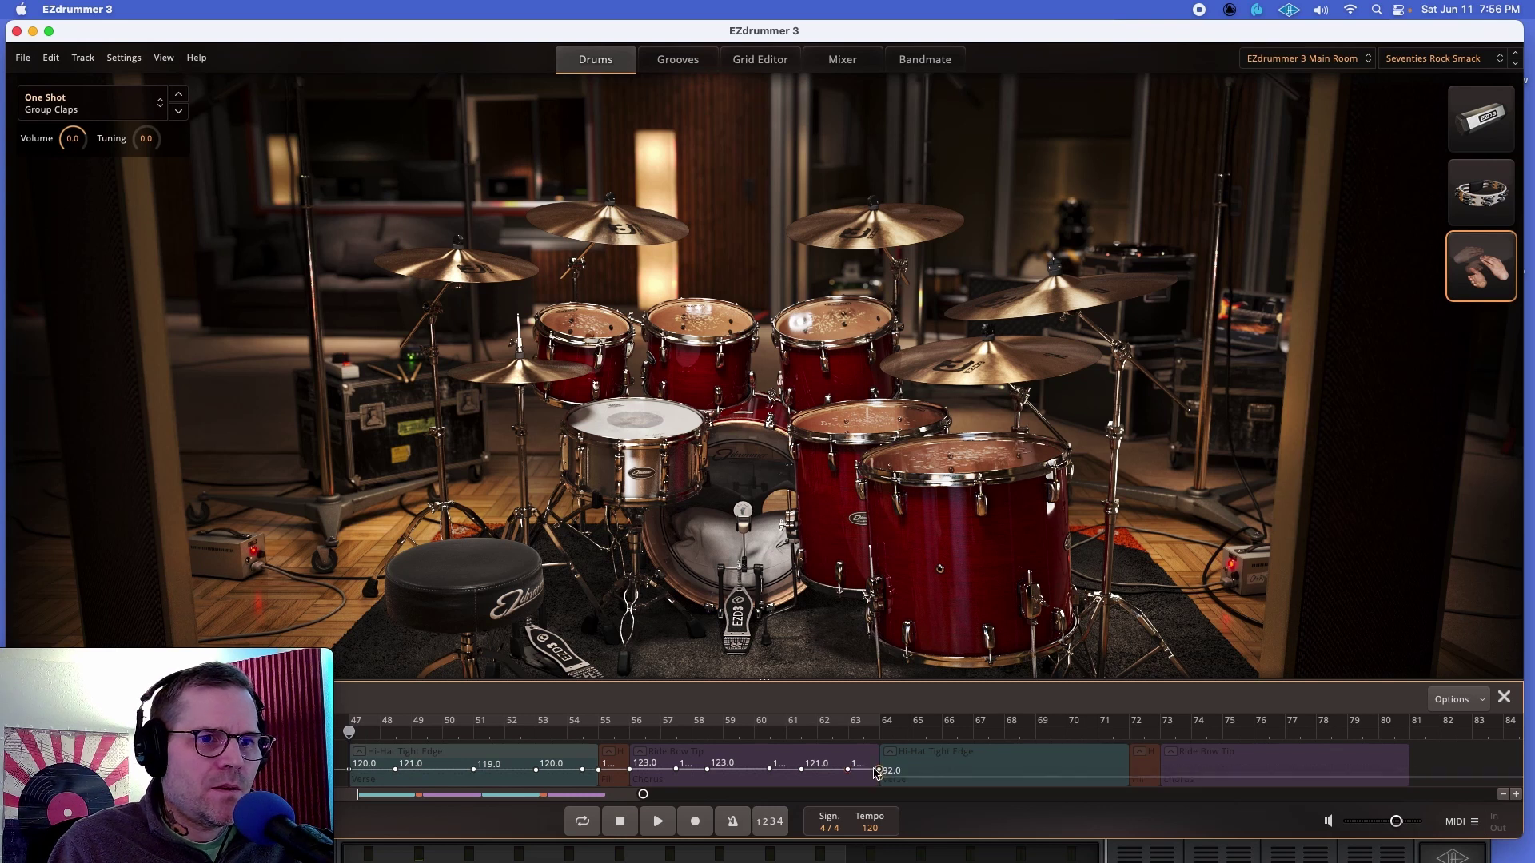
{"action": "double_click", "coordinate": [888, 773]}
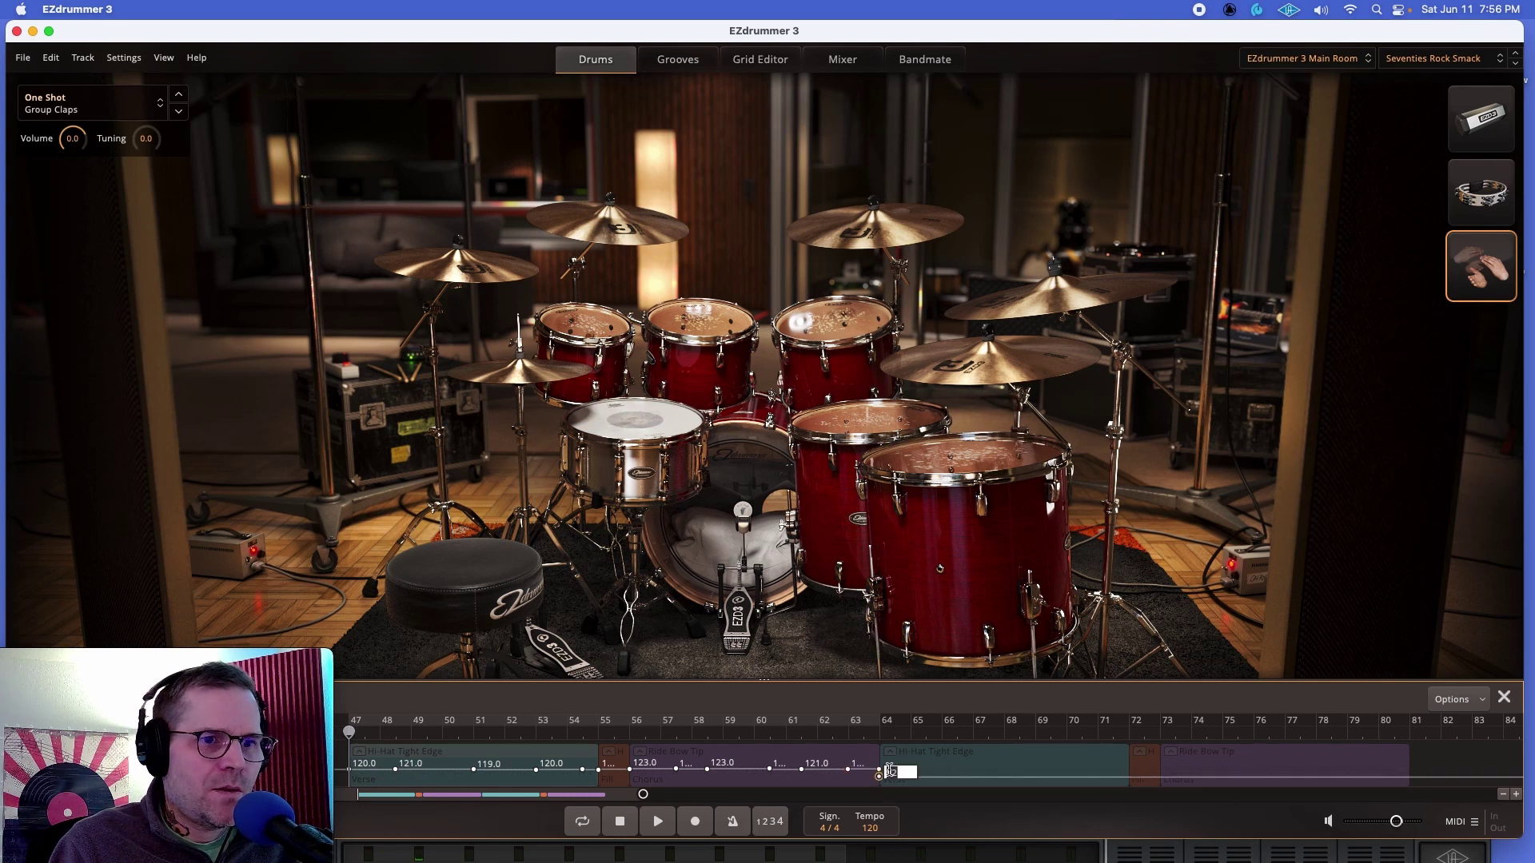
{"action": "type", "text": "120"}
{"action": "key", "text": "Return"}
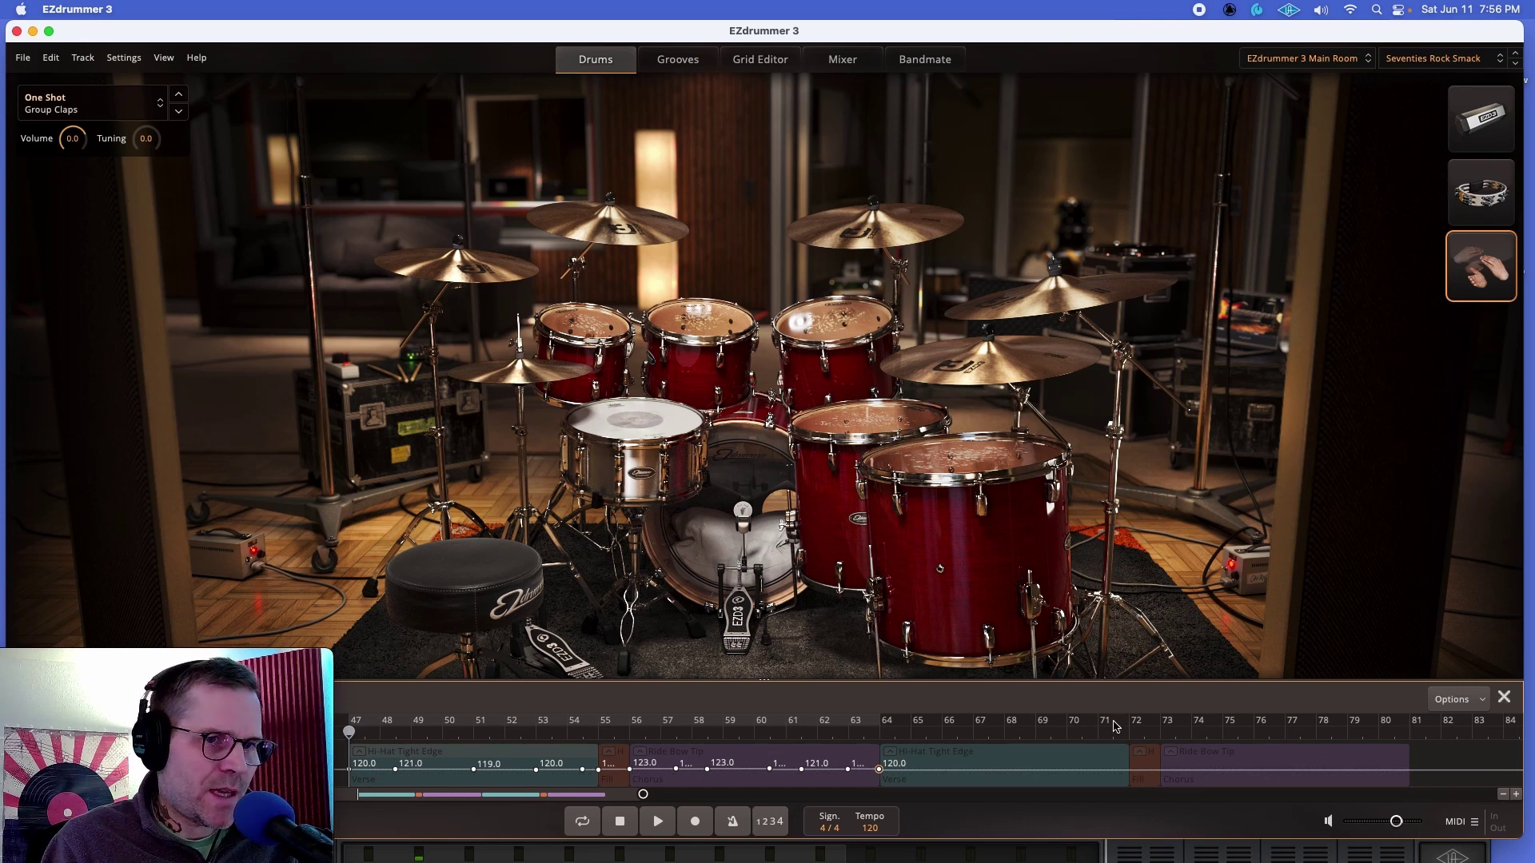
{"action": "left_click", "coordinate": [1504, 697]}
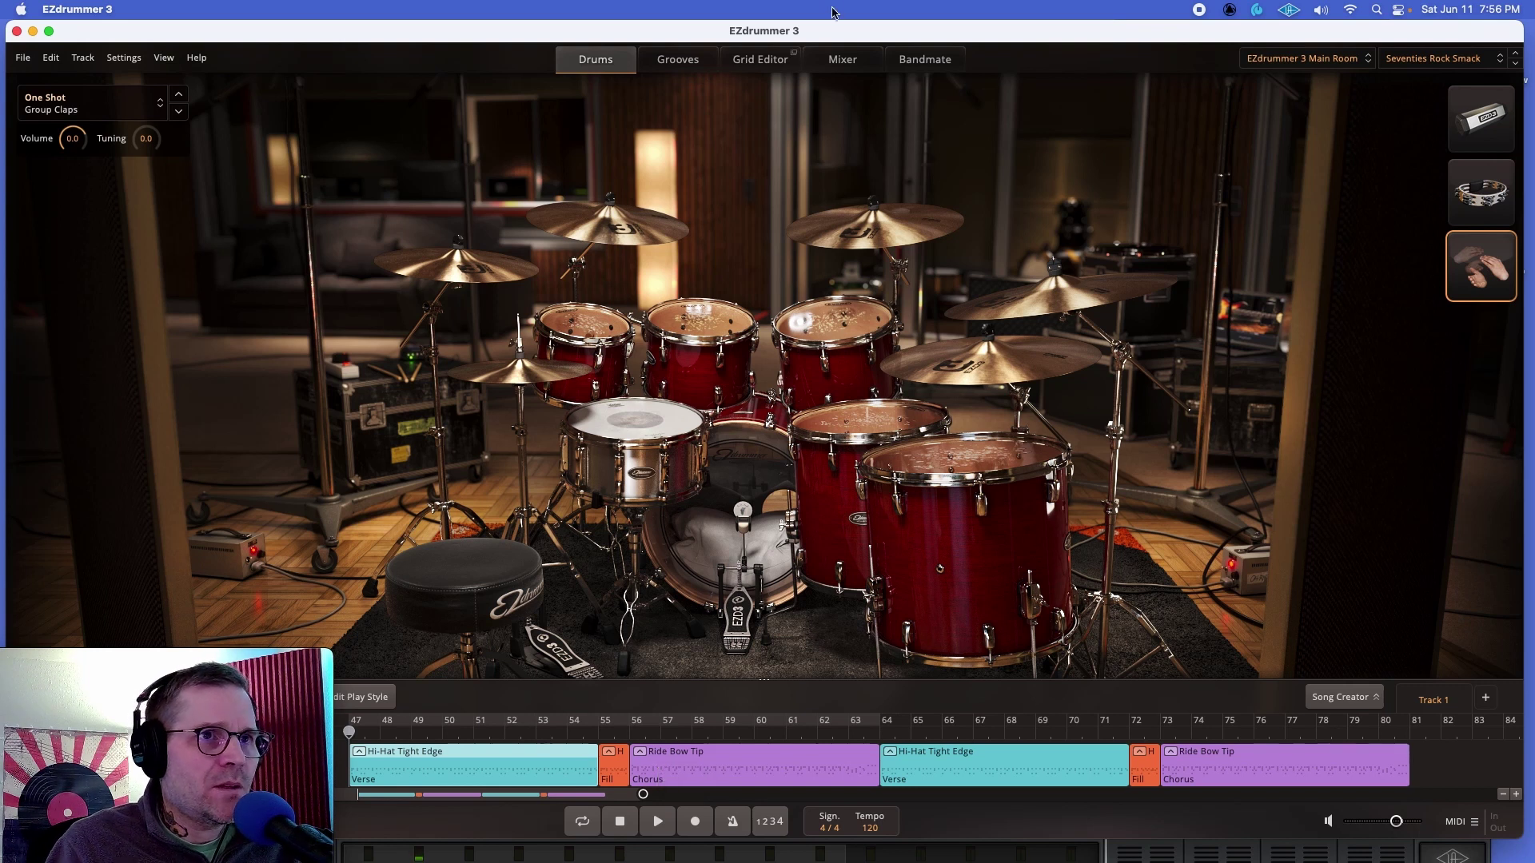
Open the first fill's play style and target All Playing Drums to view their Amount and Velocity controls
{"action": "left_click", "coordinate": [844, 62]}
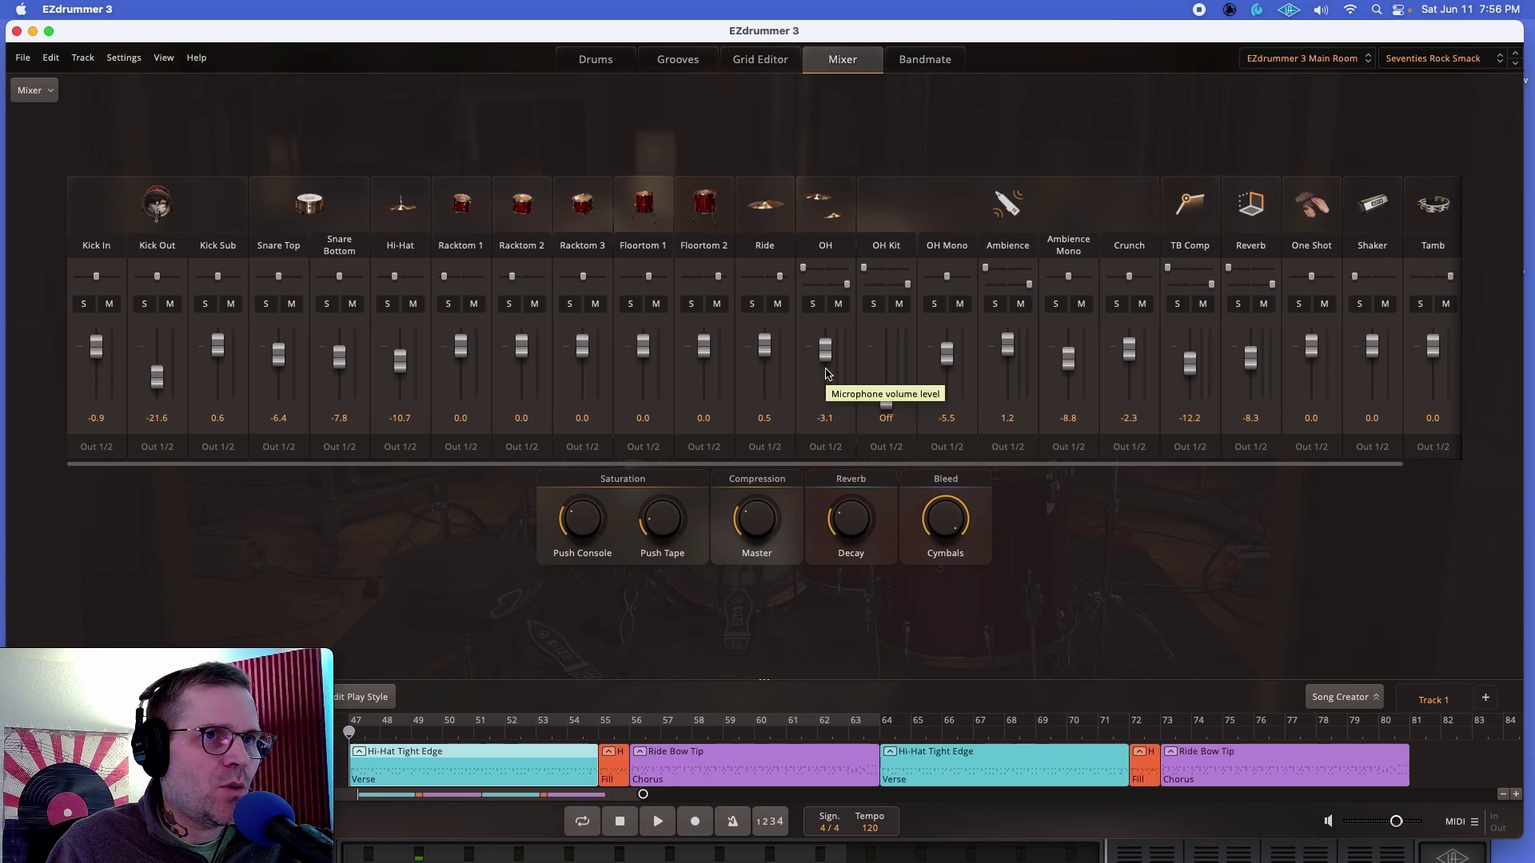
{"action": "left_click", "coordinate": [593, 71]}
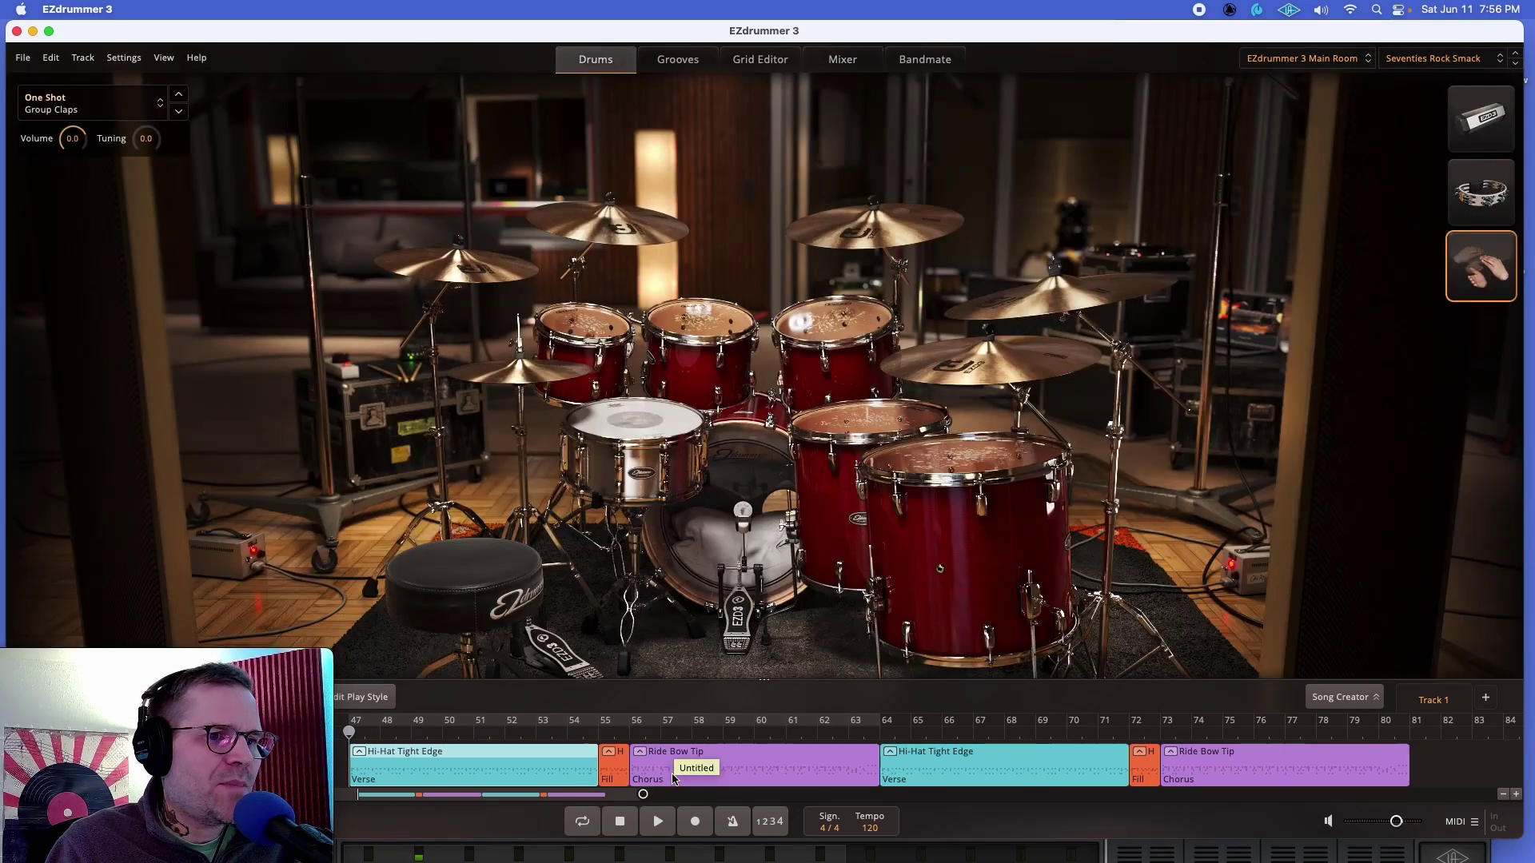
{"action": "double_click", "coordinate": [610, 771]}
{"action": "left_click", "coordinate": [374, 702]}
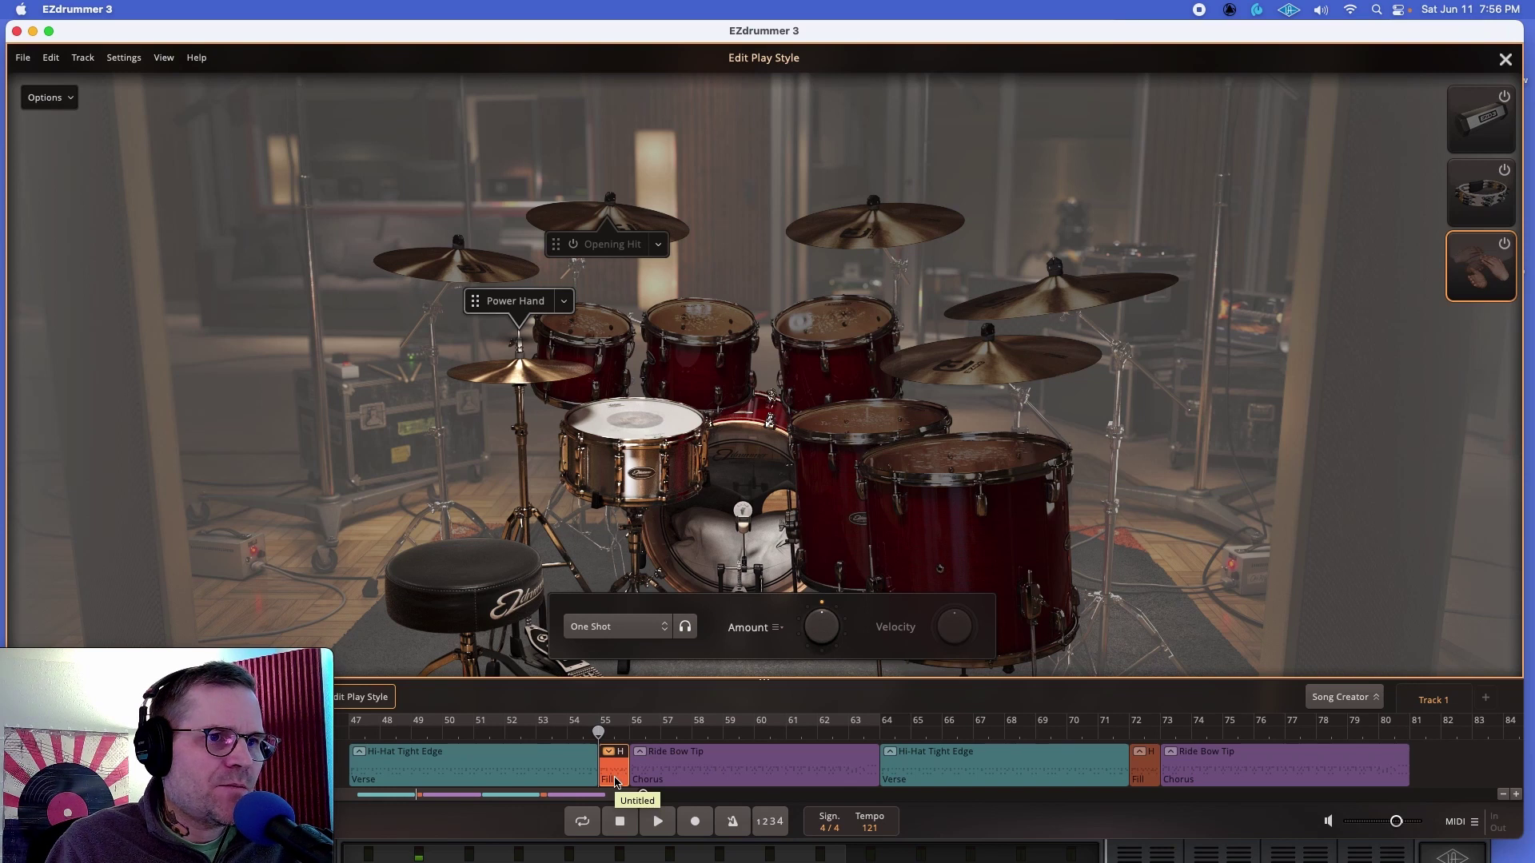
{"action": "left_click", "coordinate": [654, 630]}
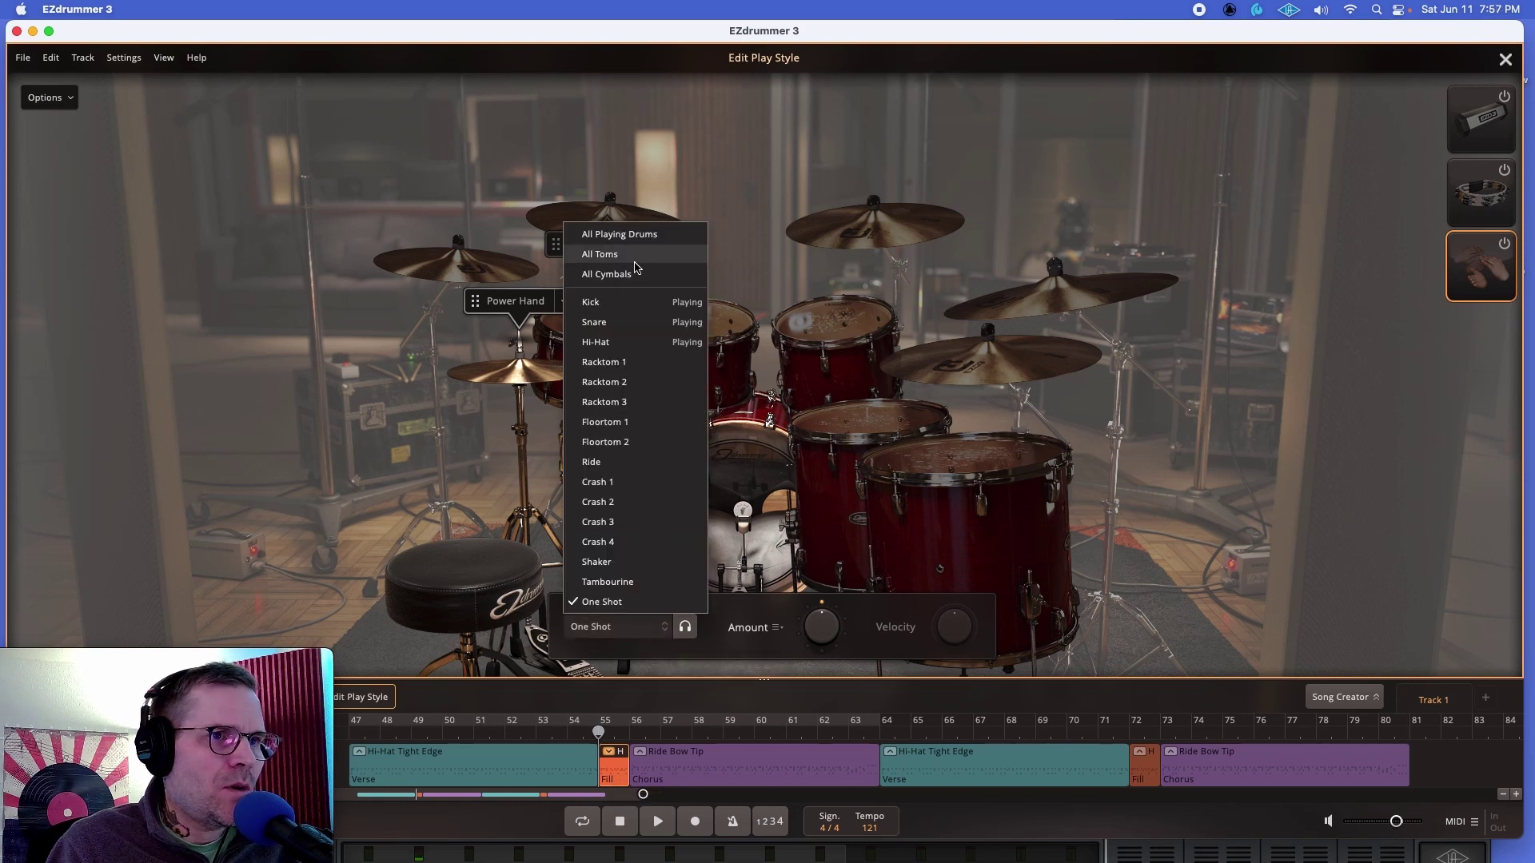
{"action": "left_click", "coordinate": [639, 235]}
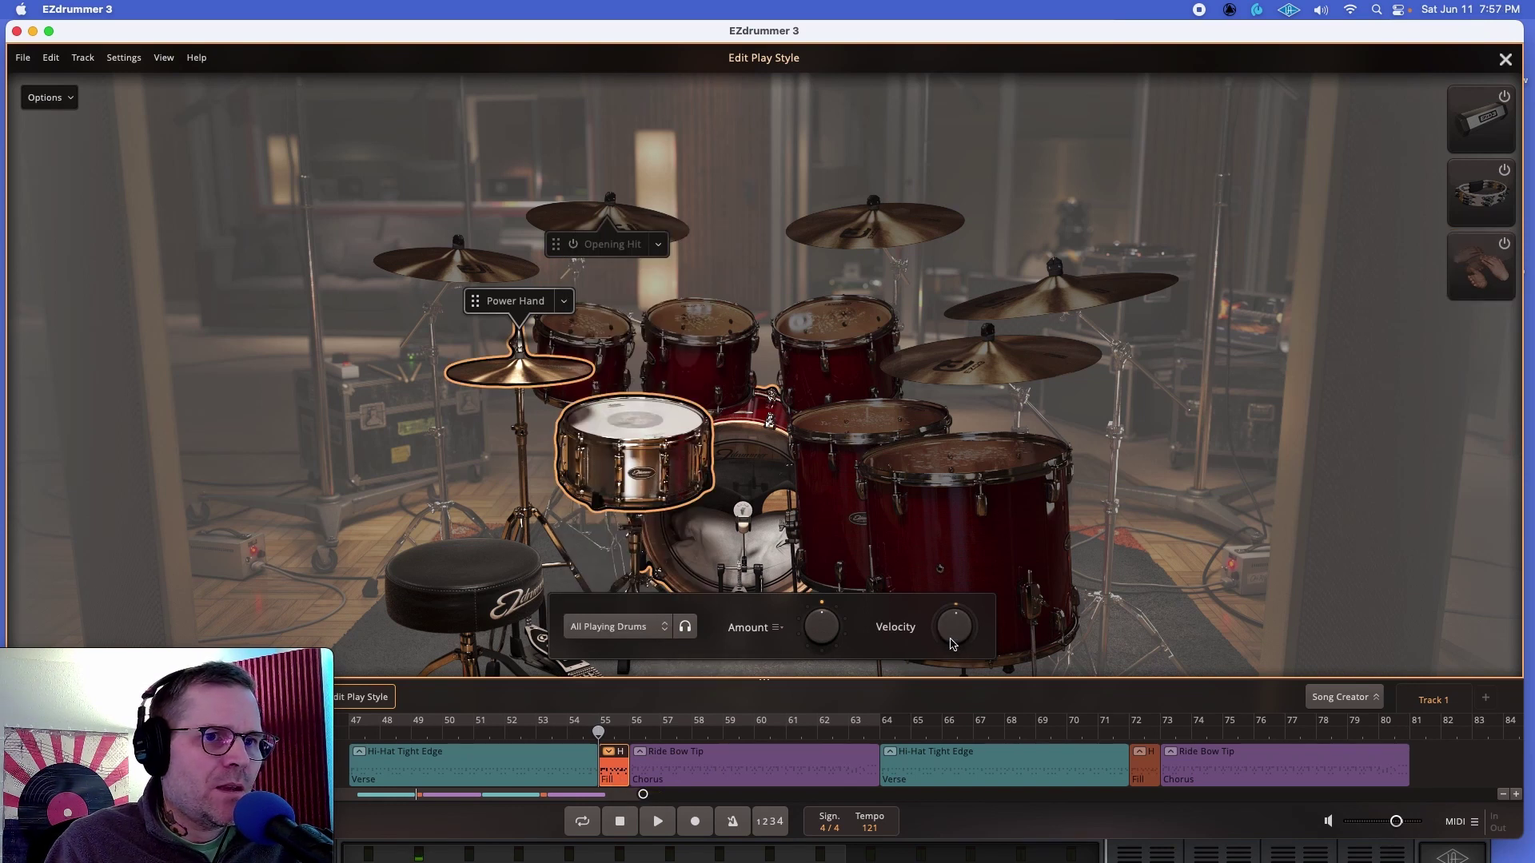
{"action": "mouse_move", "coordinate": [950, 643]}
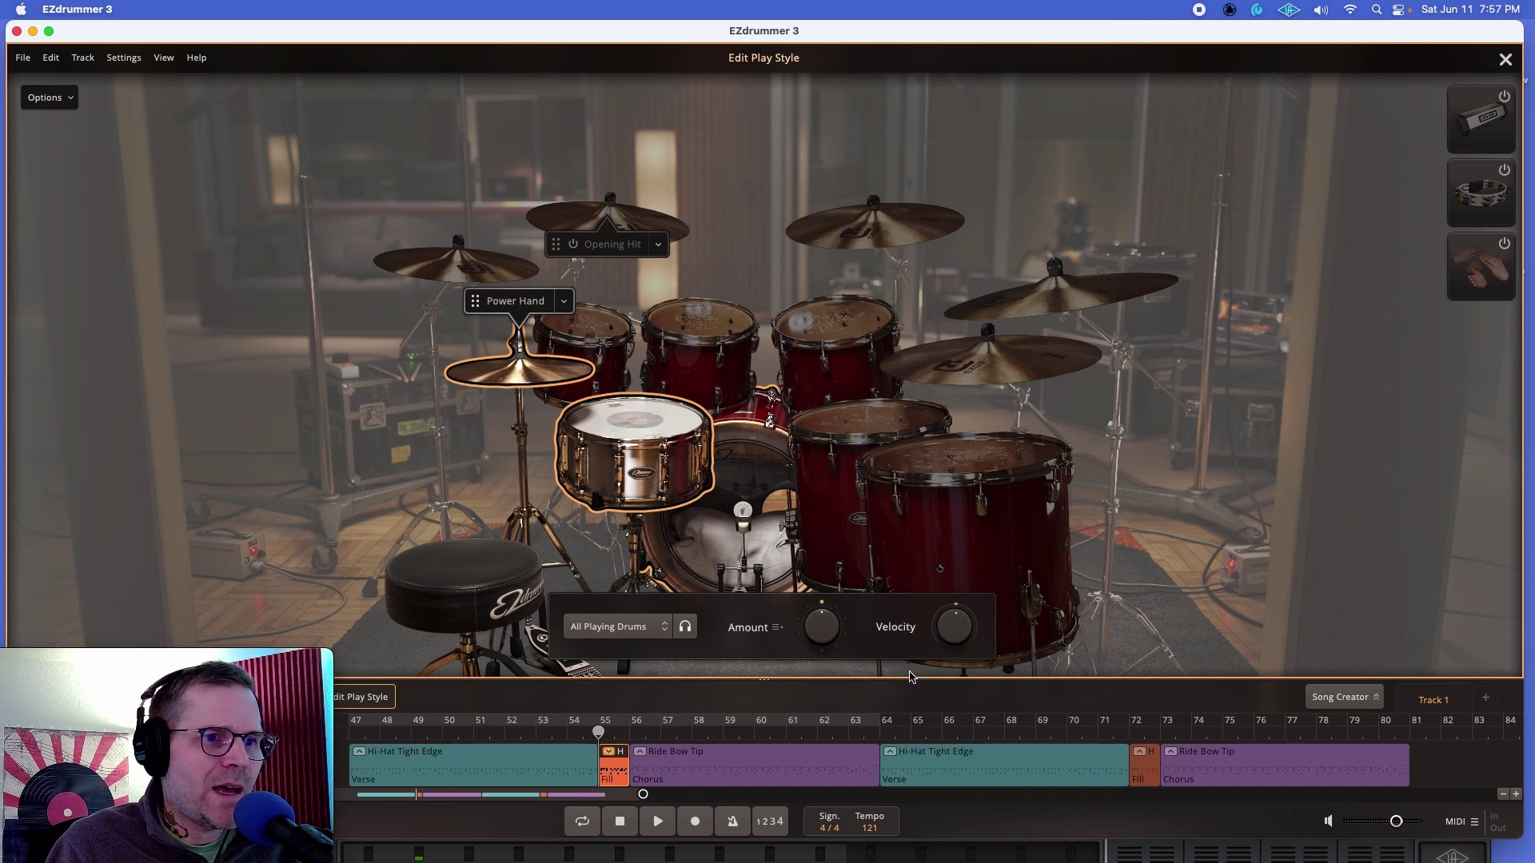
View the first chorus's play style and its notes in the Grid Editor, returning to the drum kit view
{"action": "left_click", "coordinate": [694, 767]}
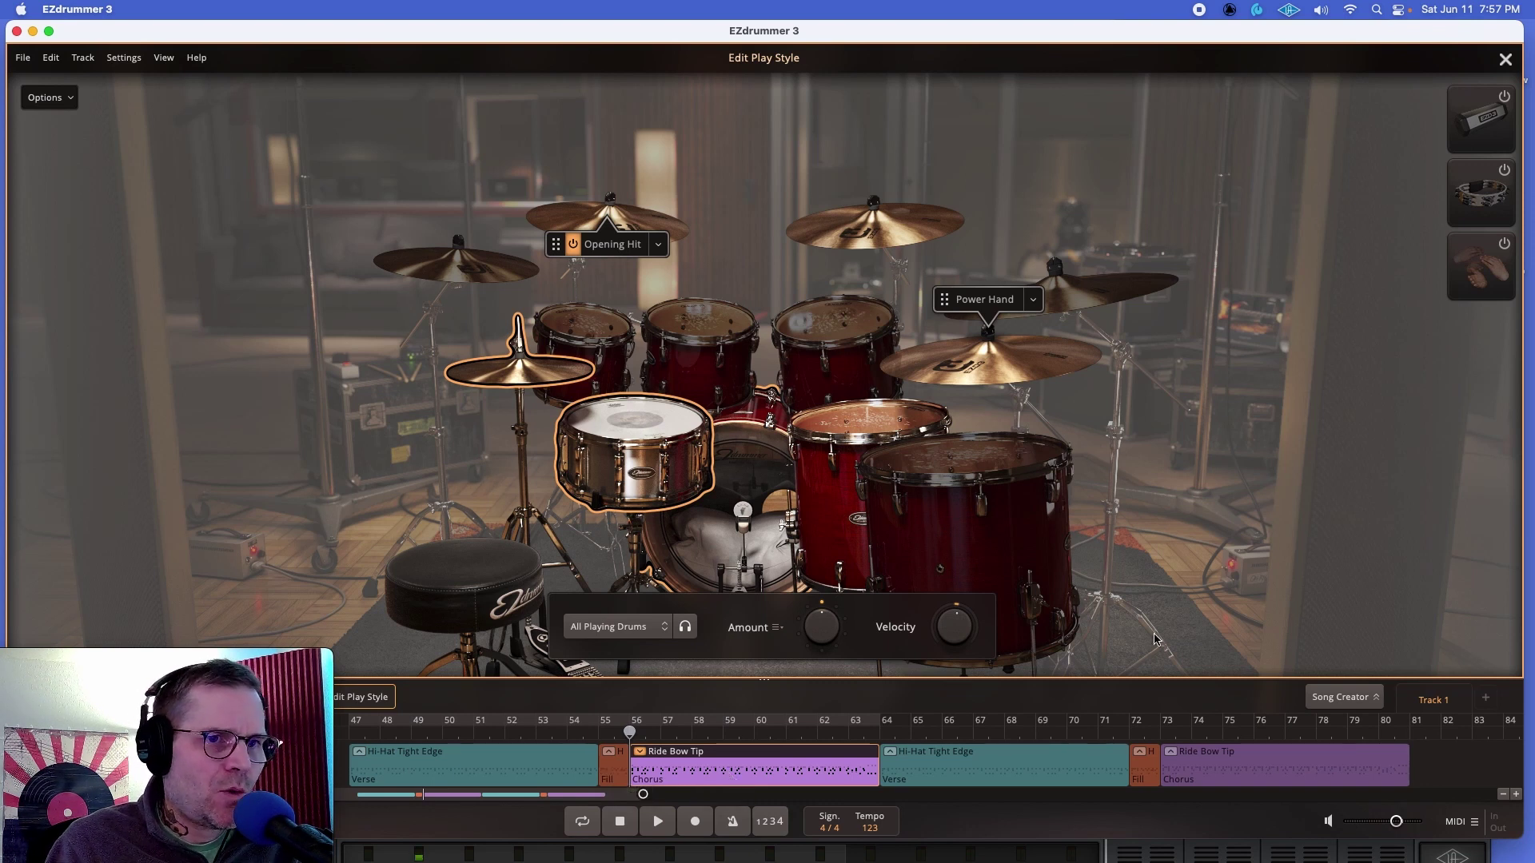
{"action": "left_click", "coordinate": [1505, 62]}
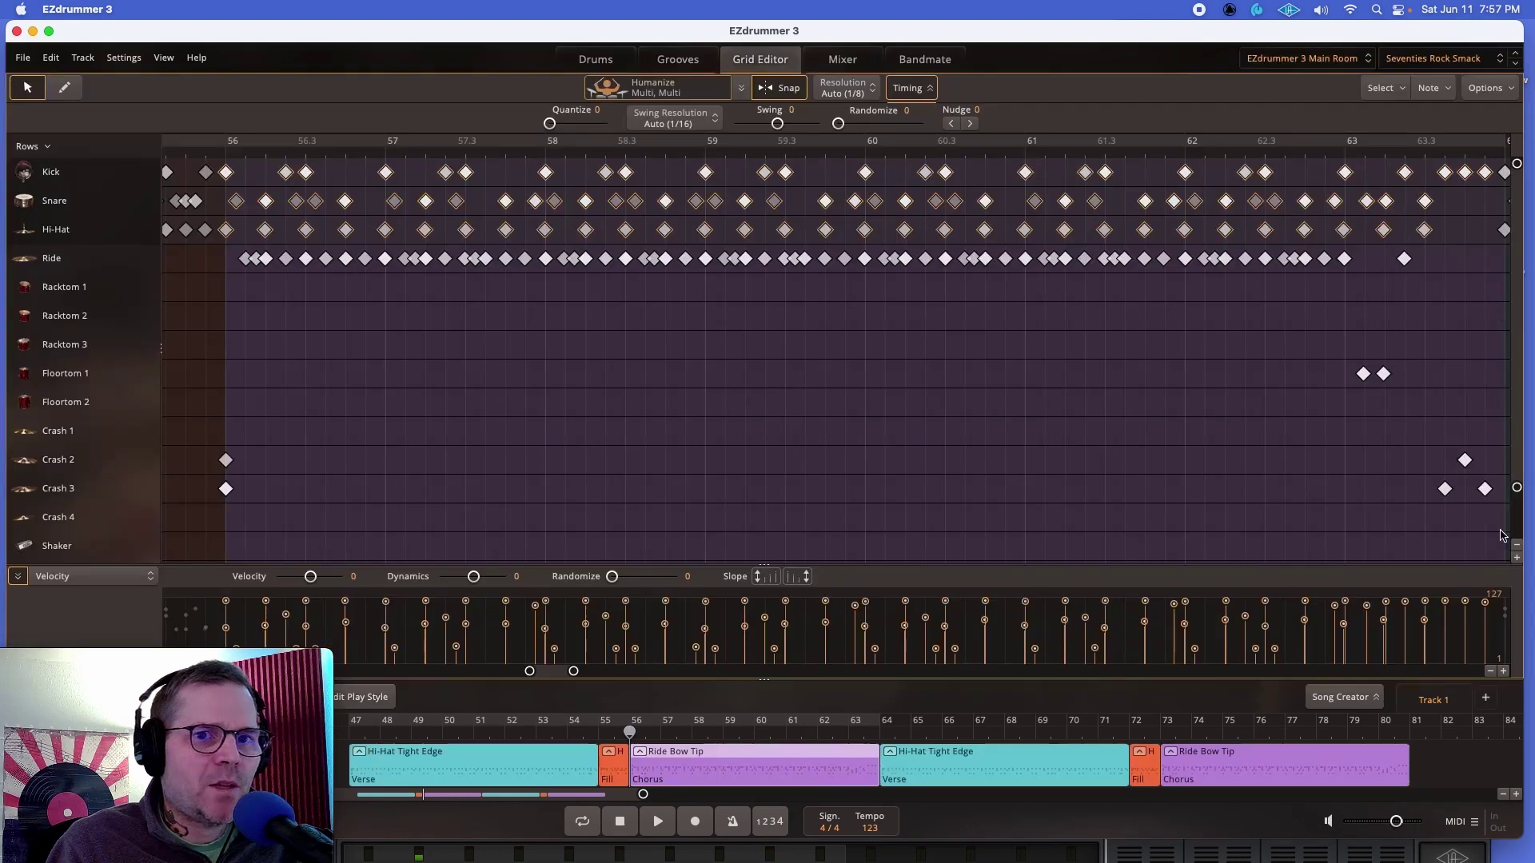
{"action": "left_click", "coordinate": [595, 59]}
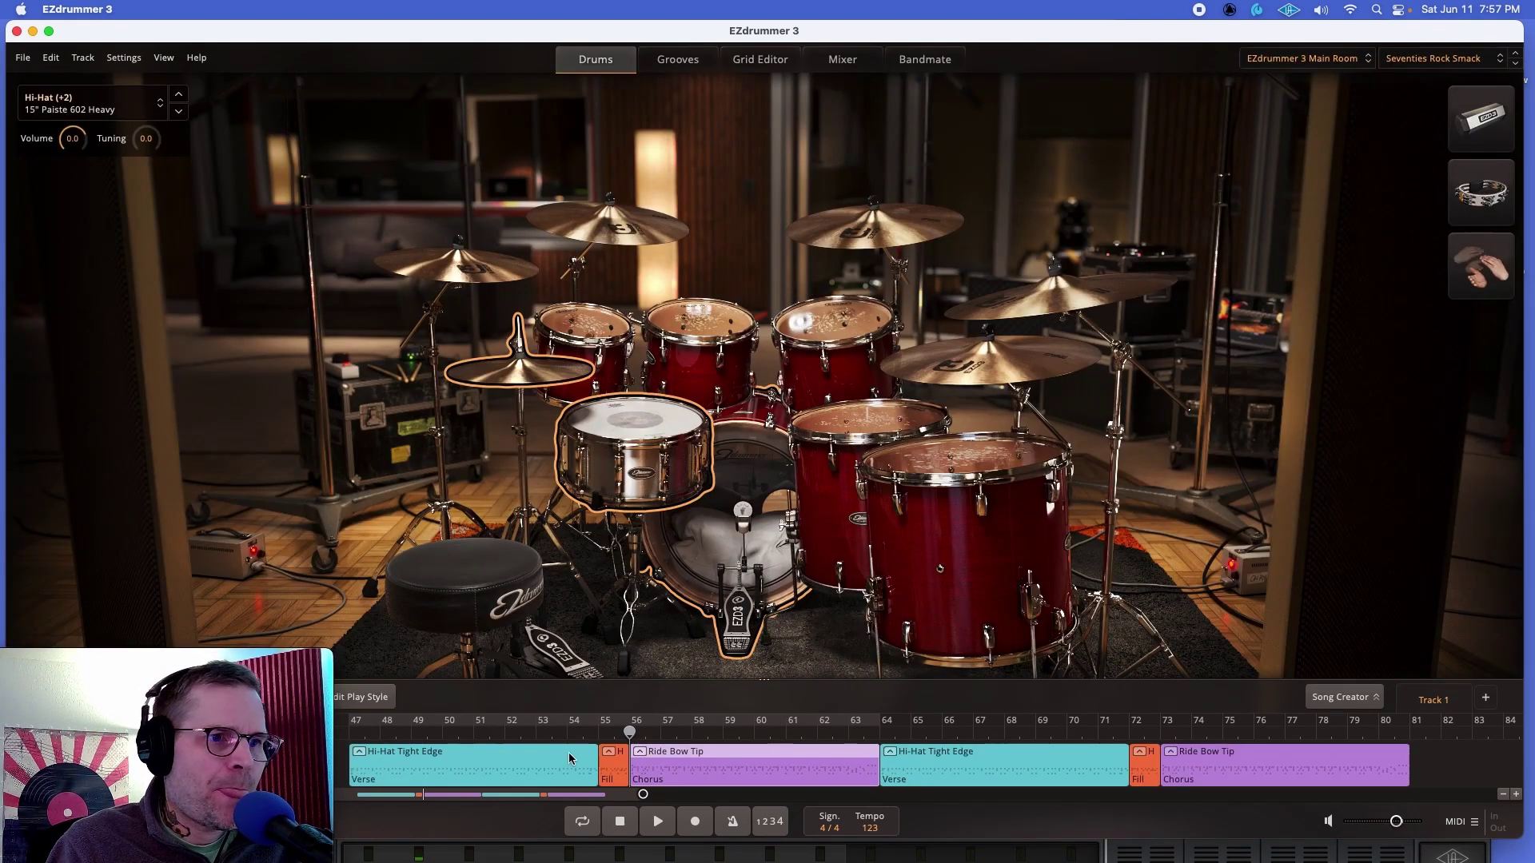
Reopen the tempo editor and play the first verse, fill and chorus (bars 47 to 63) as a loop
{"action": "right_click", "coordinate": [497, 735]}
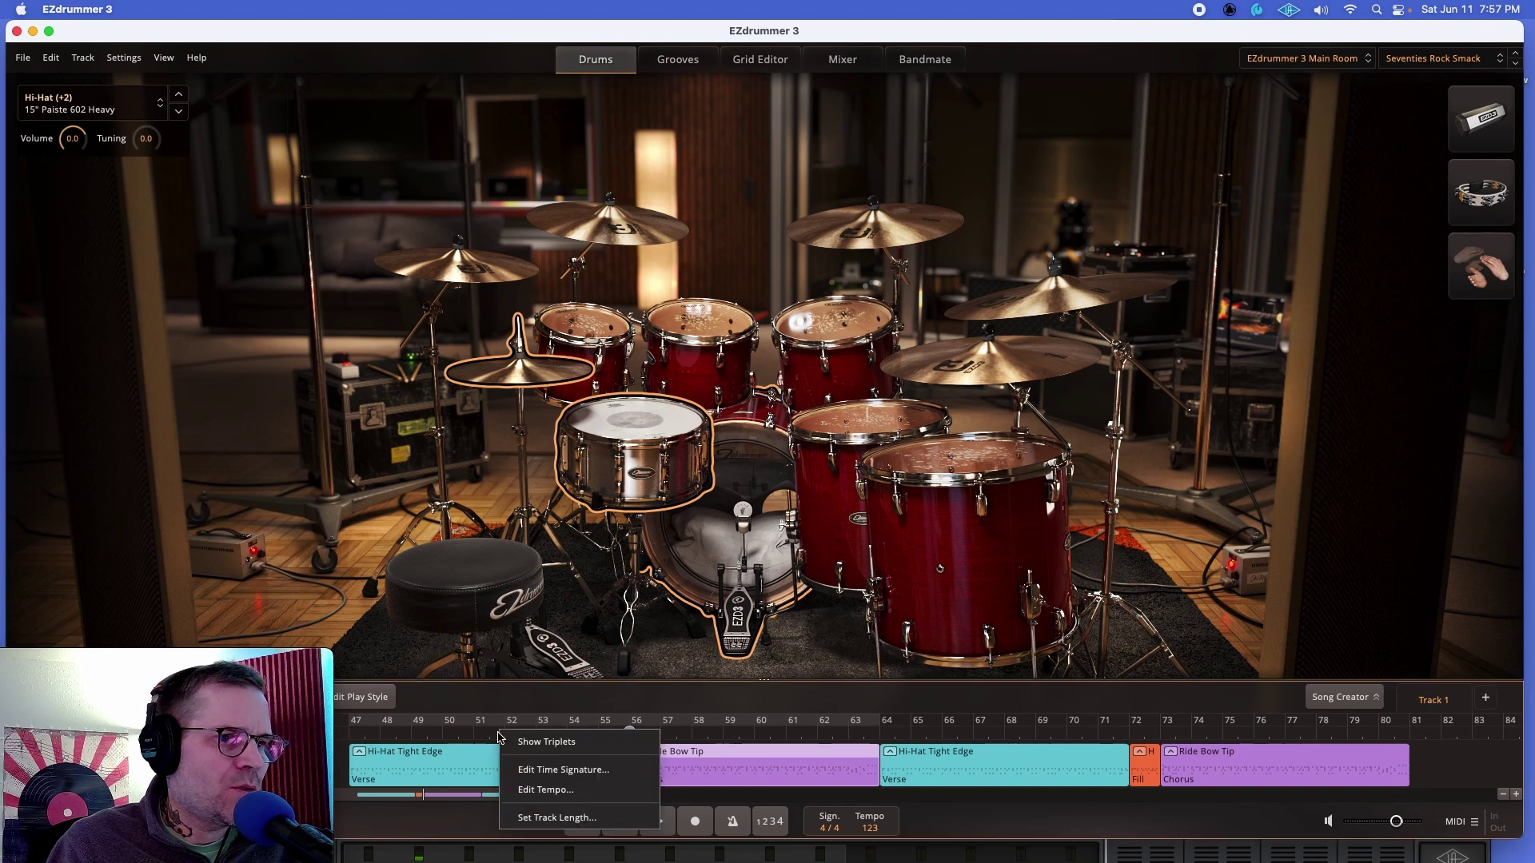
{"action": "left_click", "coordinate": [533, 789]}
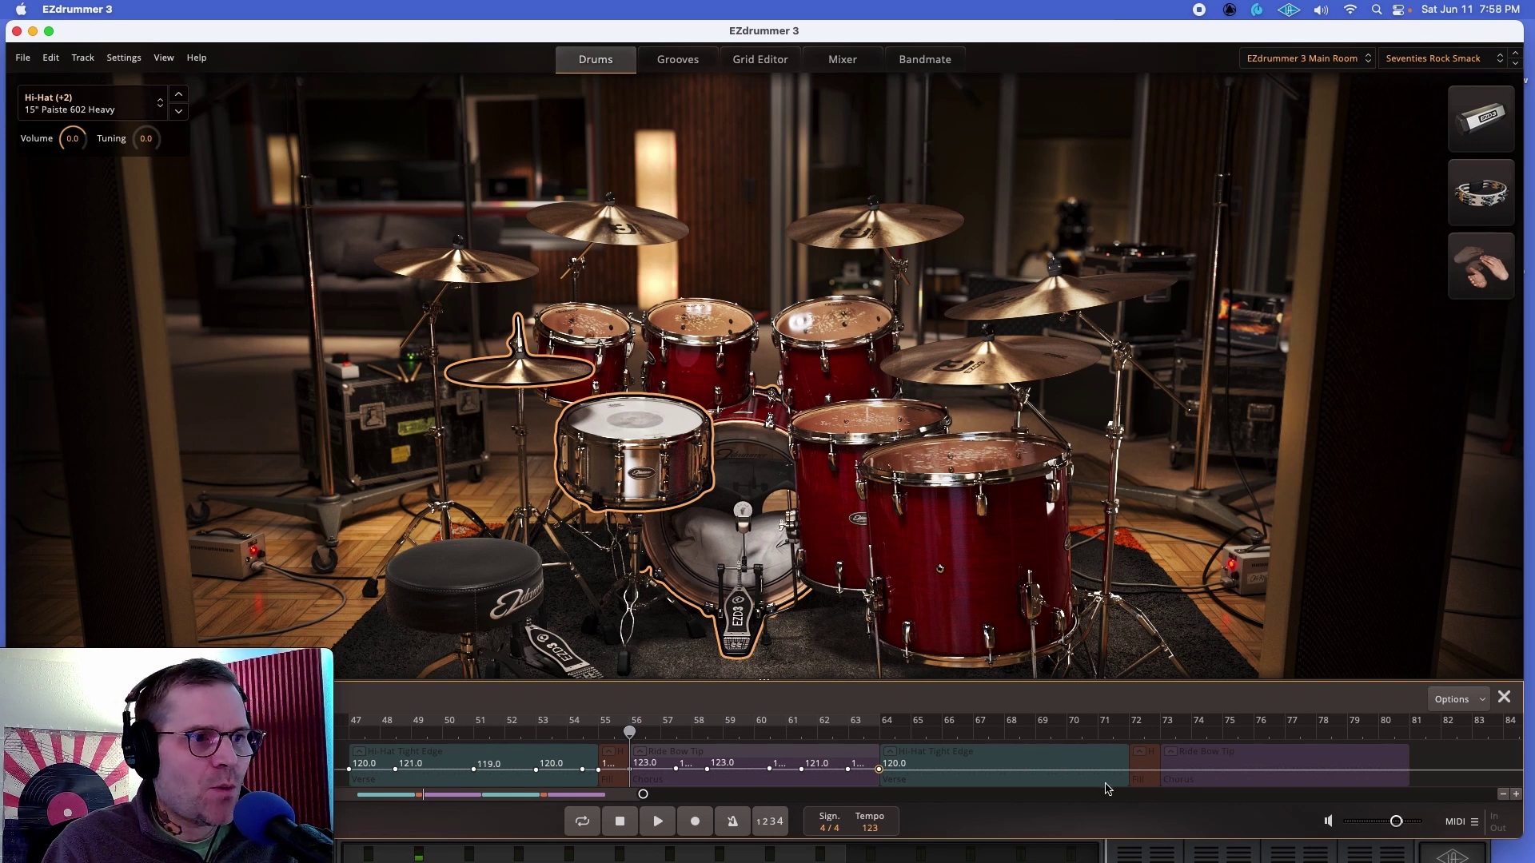
{"action": "left_click", "coordinate": [349, 735]}
{"action": "left_click_drag", "start_coordinate": [350, 721], "coordinate": [883, 708]}
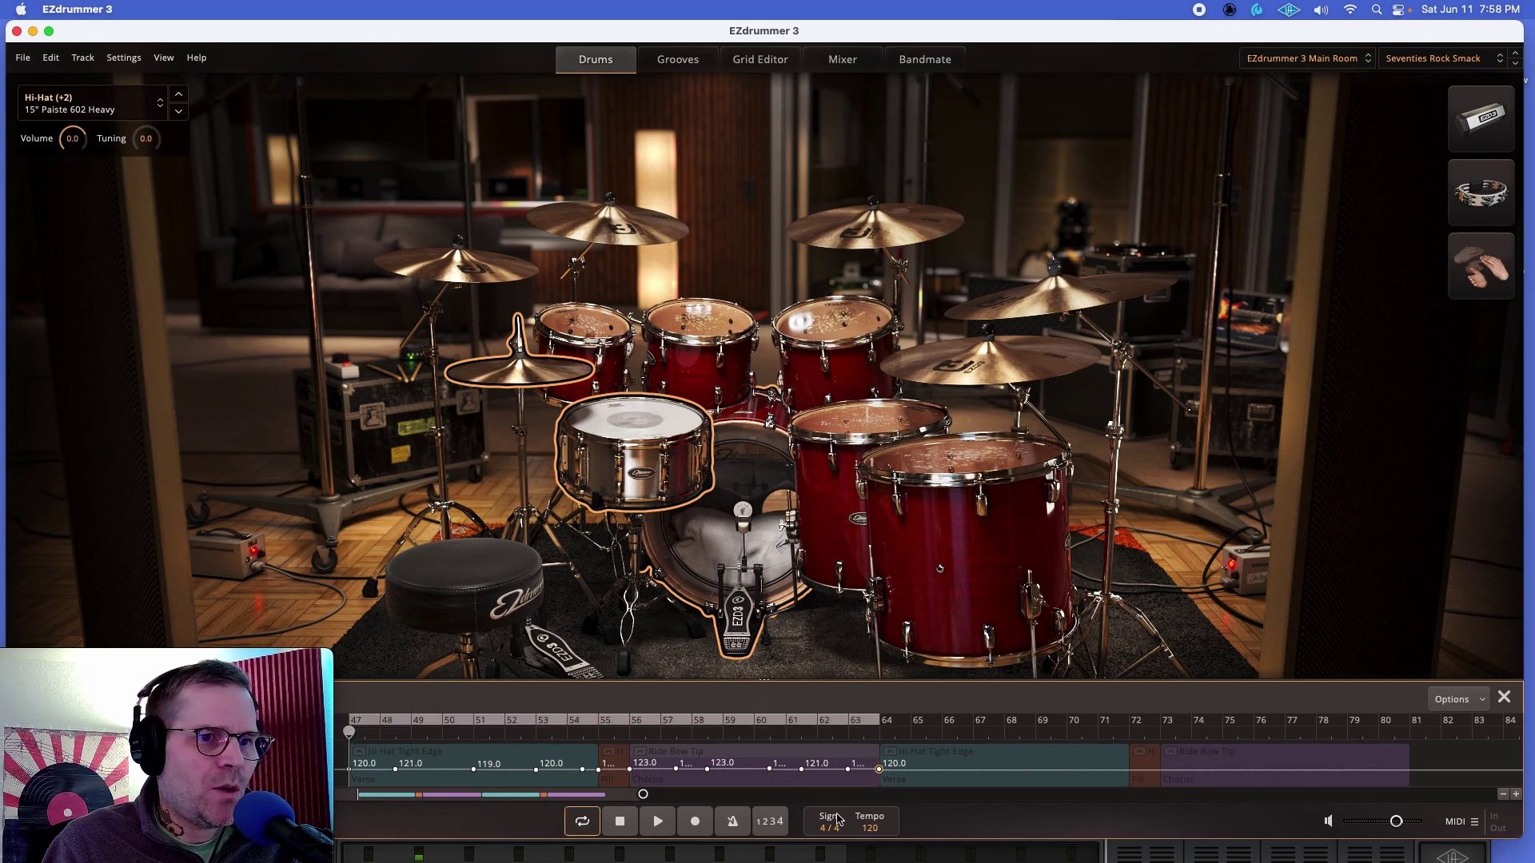
{"action": "key", "text": "space"}
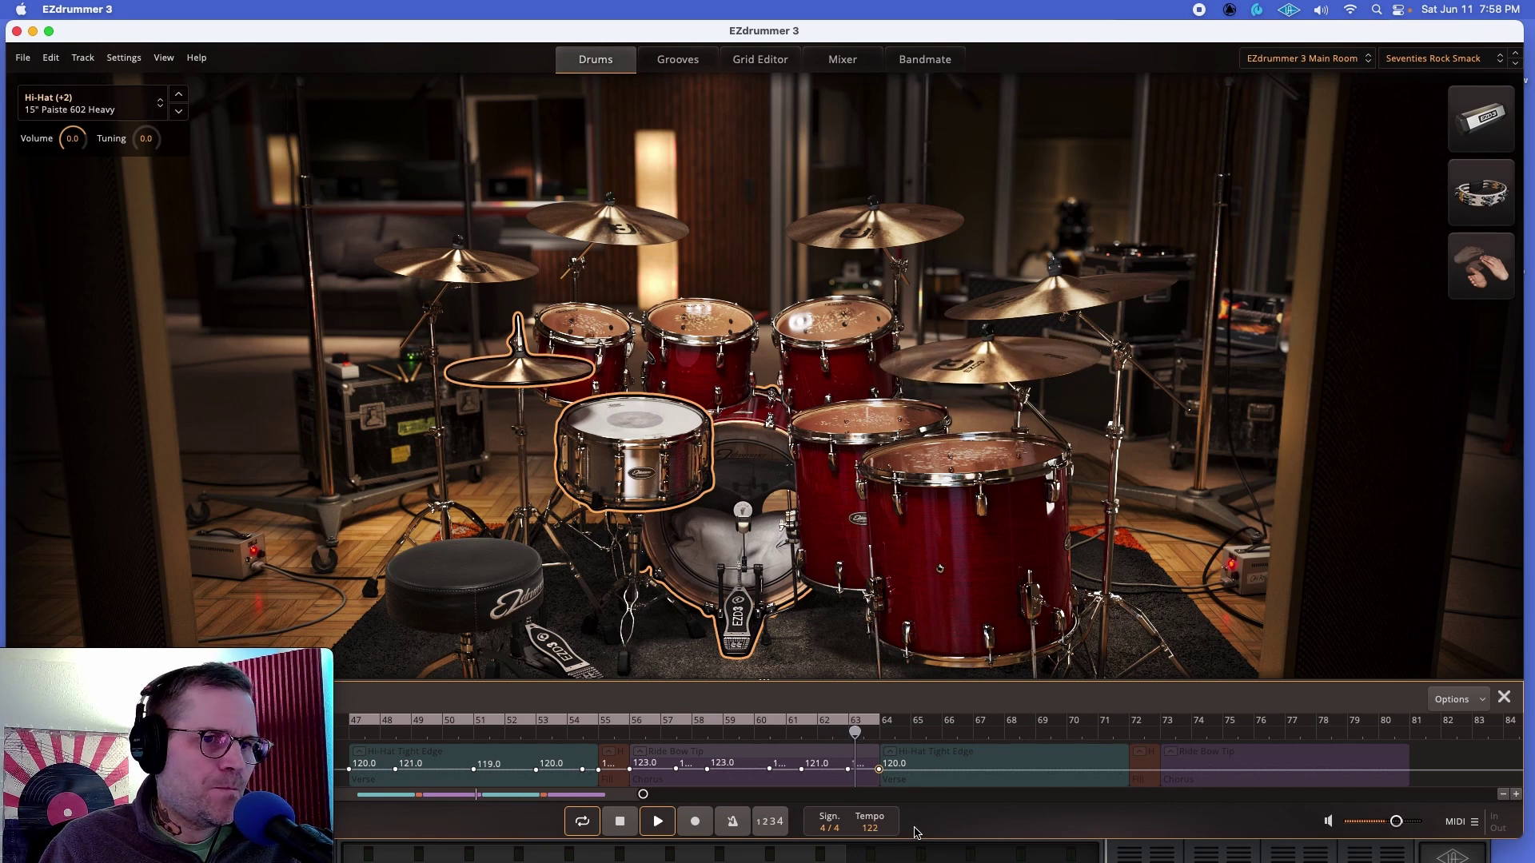
{"action": "key", "text": "space"}
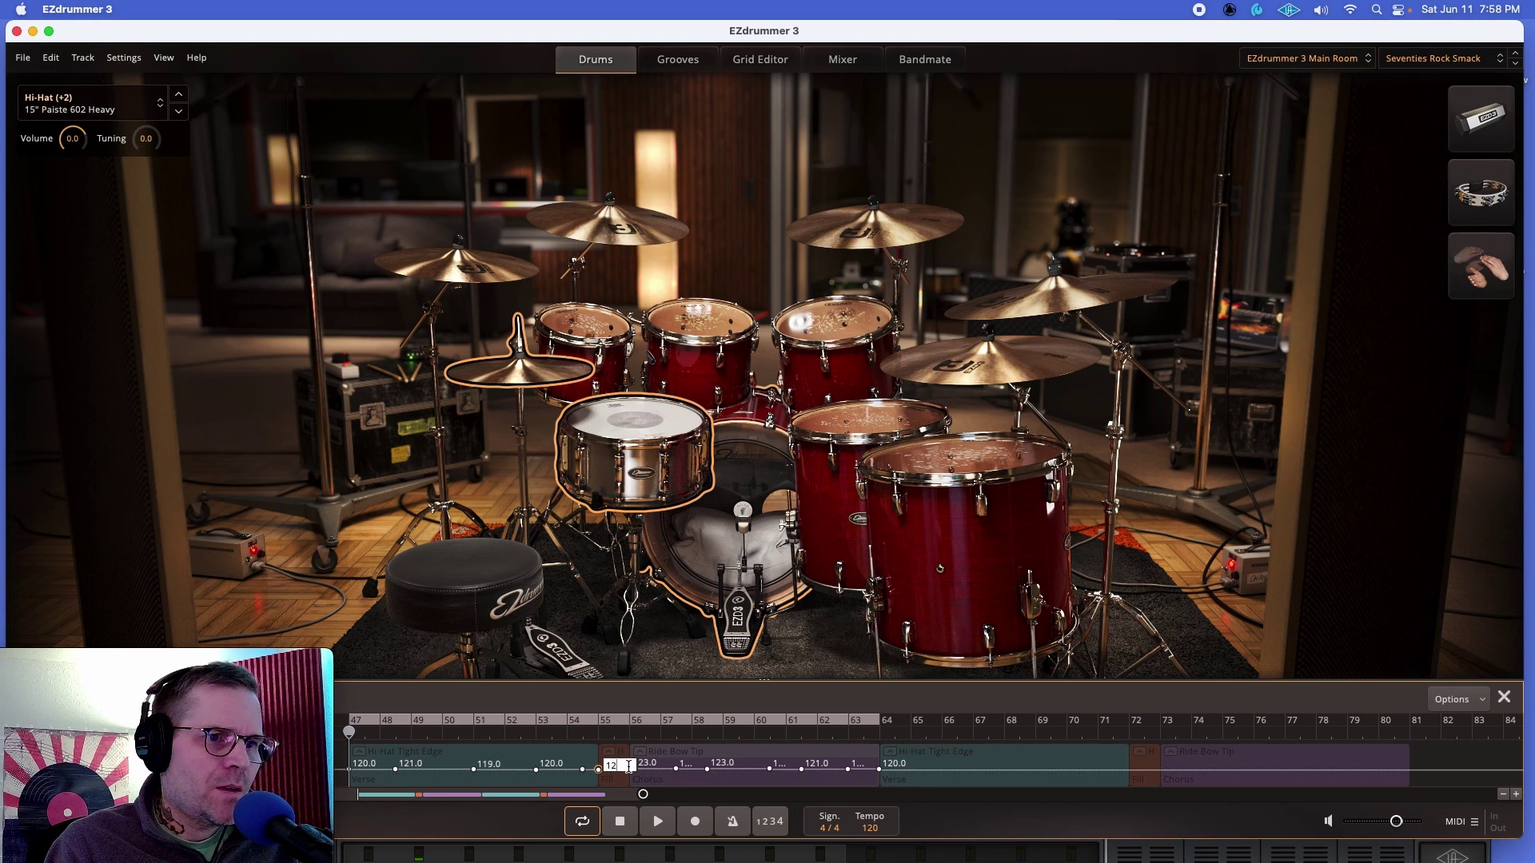
Set the tempo at the first fill's start to 121 BPM and add a tempo point halfway through bar 55
{"action": "type", "text": "1"}
{"action": "key", "text": "Return"}
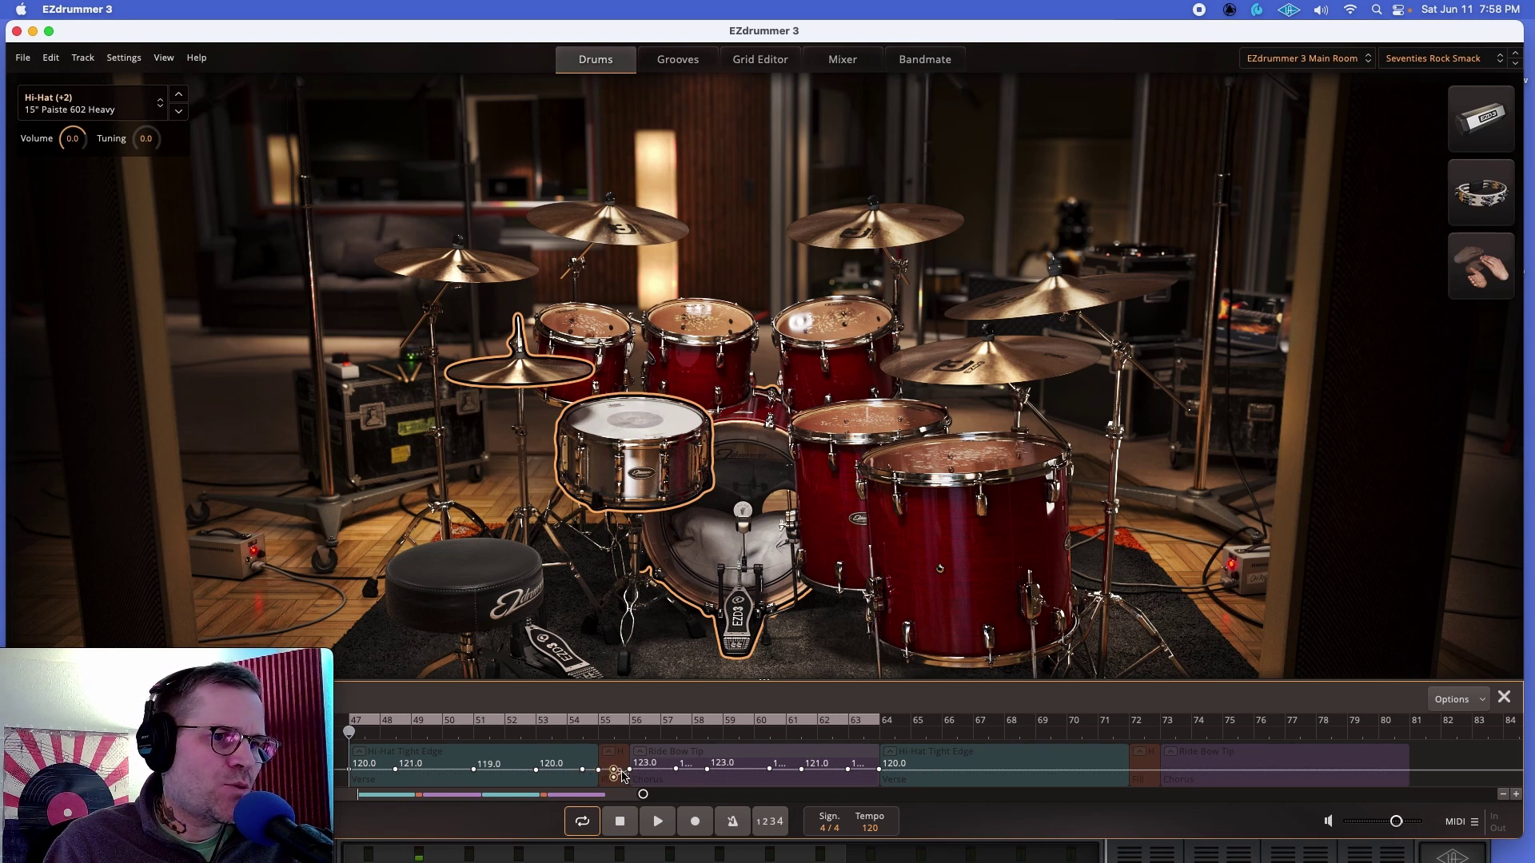
{"action": "double_click", "coordinate": [625, 771]}
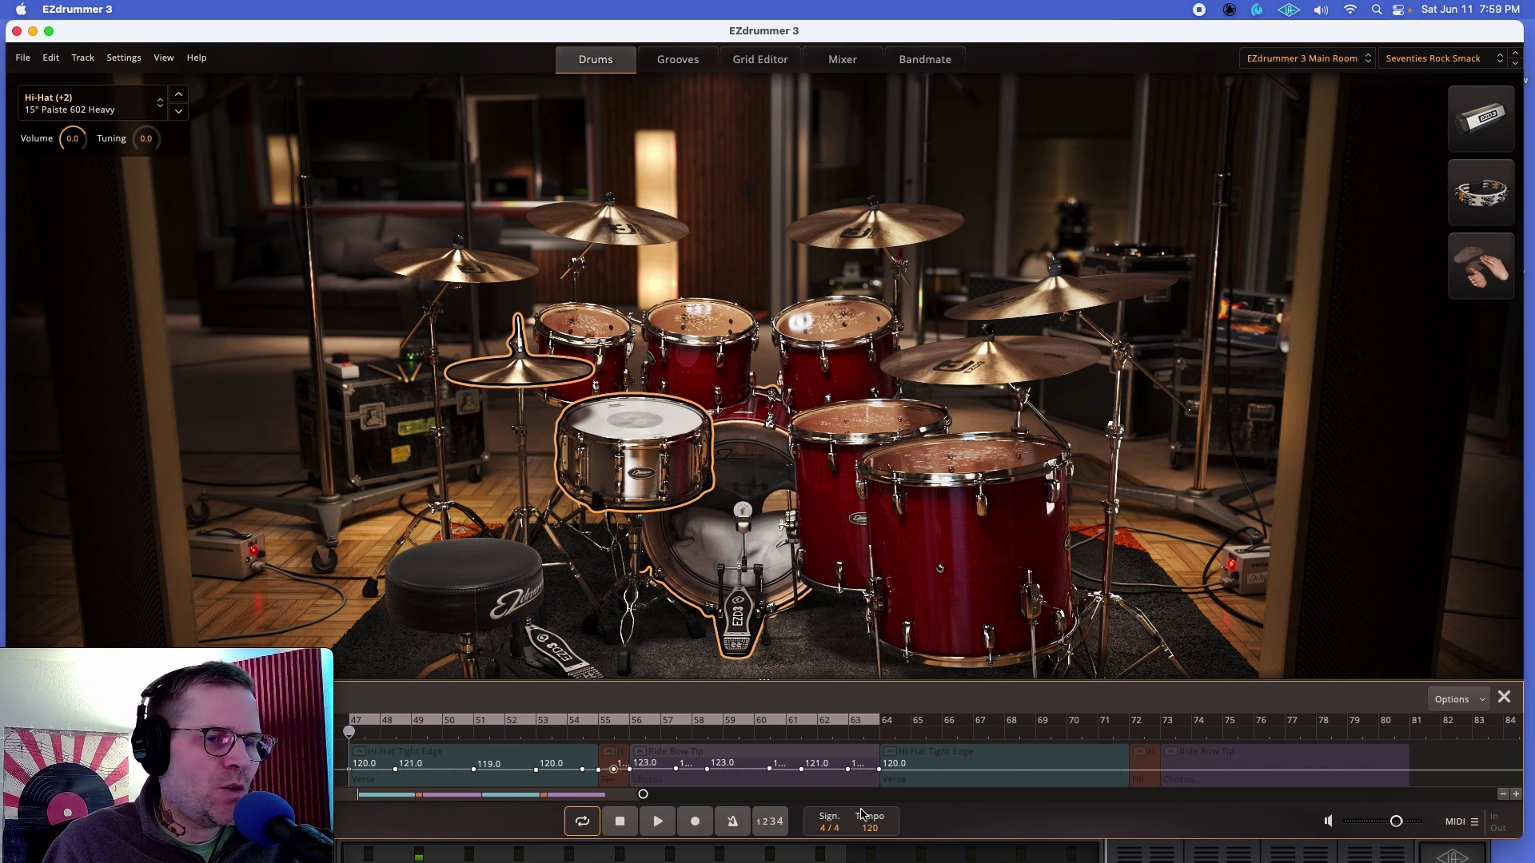
Select the Group Claps one shot and play the looped first verse, fill and chorus
{"action": "left_click", "coordinate": [1464, 287]}
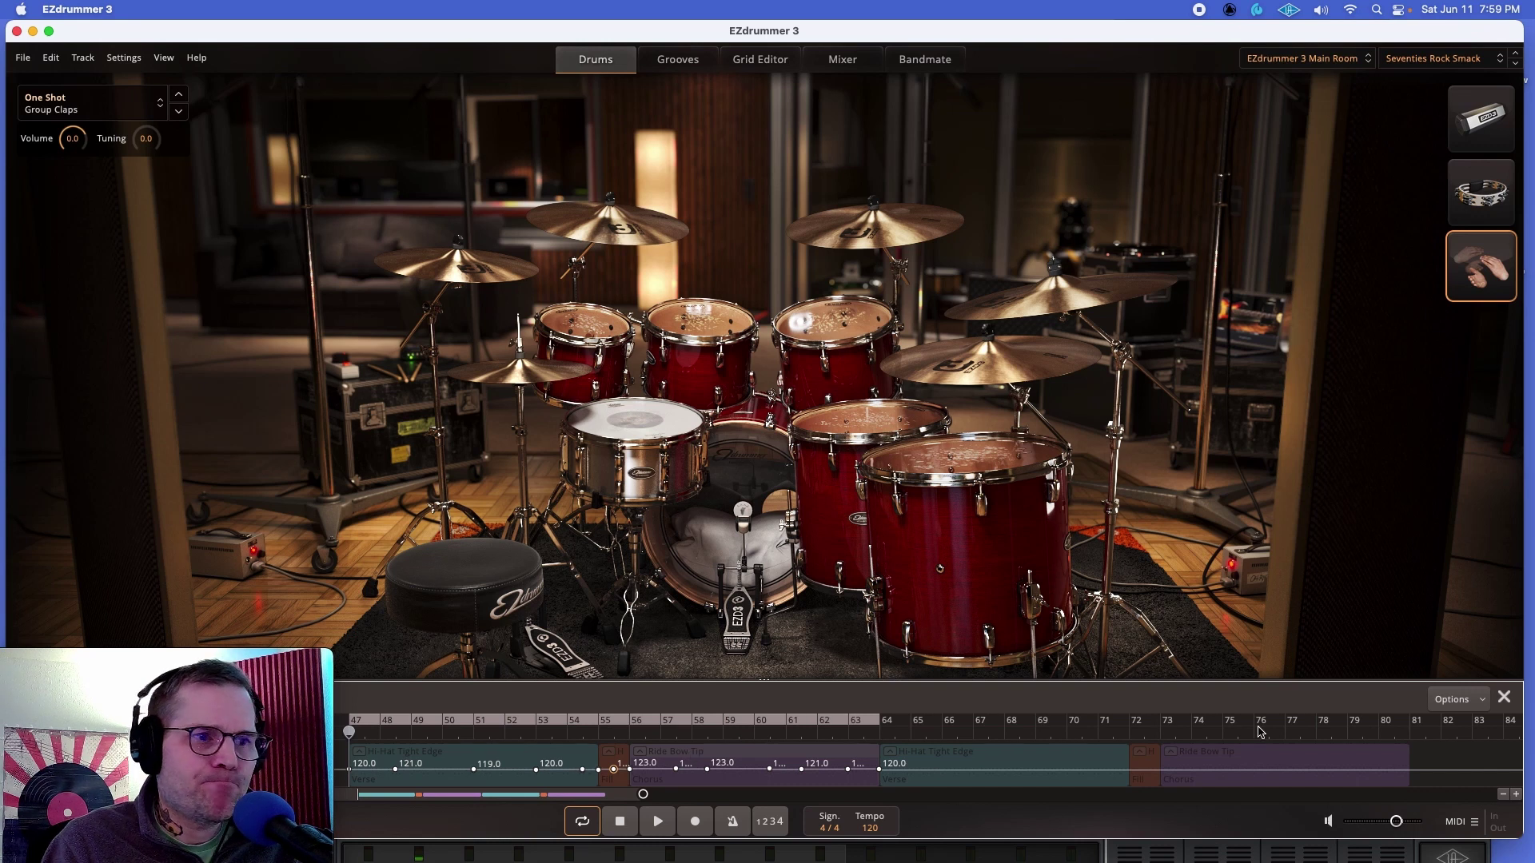
{"action": "key", "text": "space"}
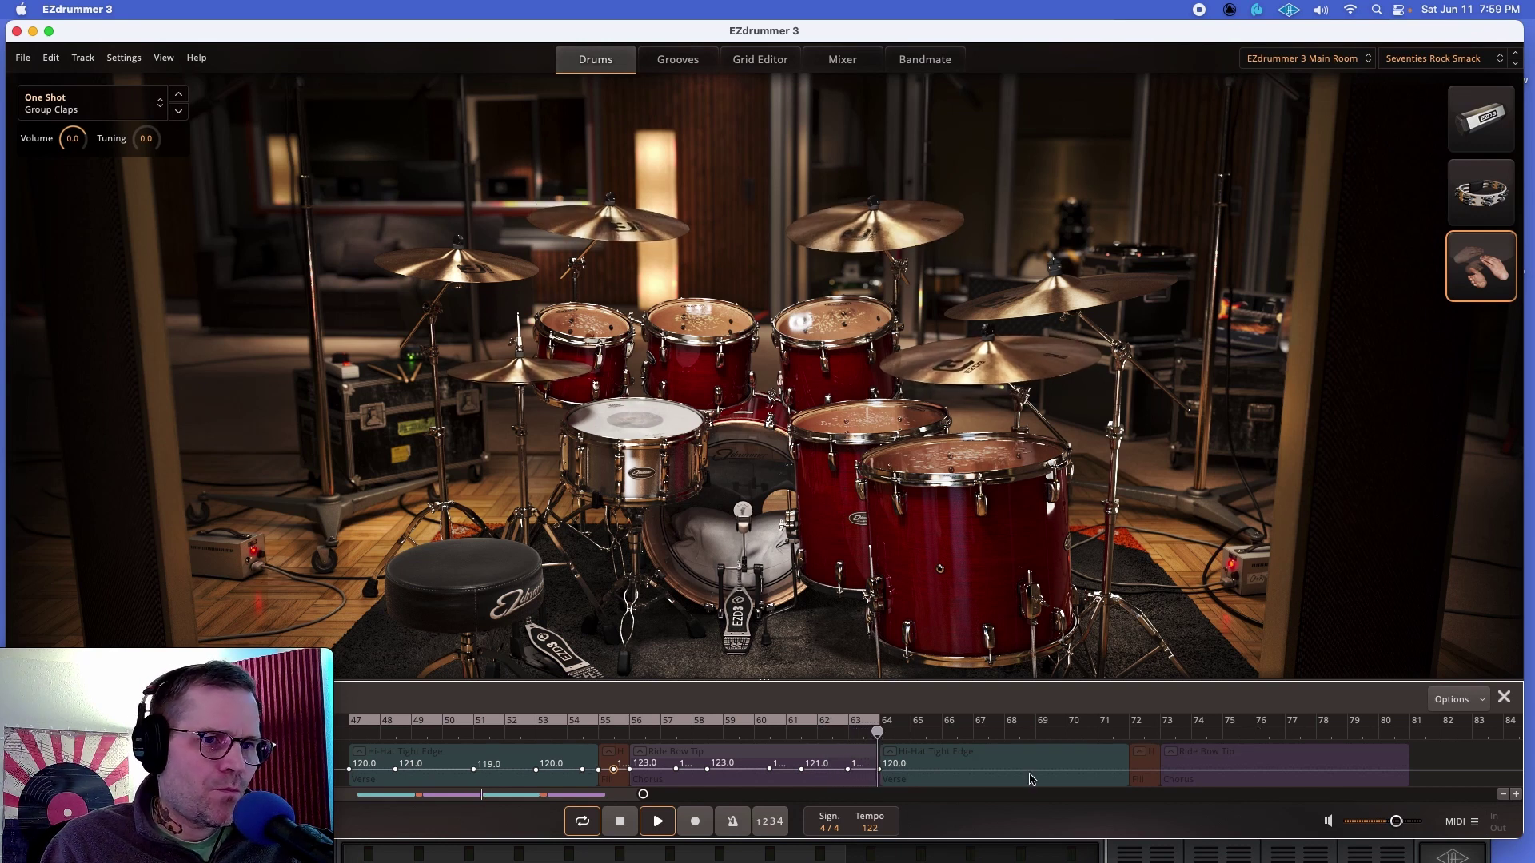
{"action": "key", "text": "space"}
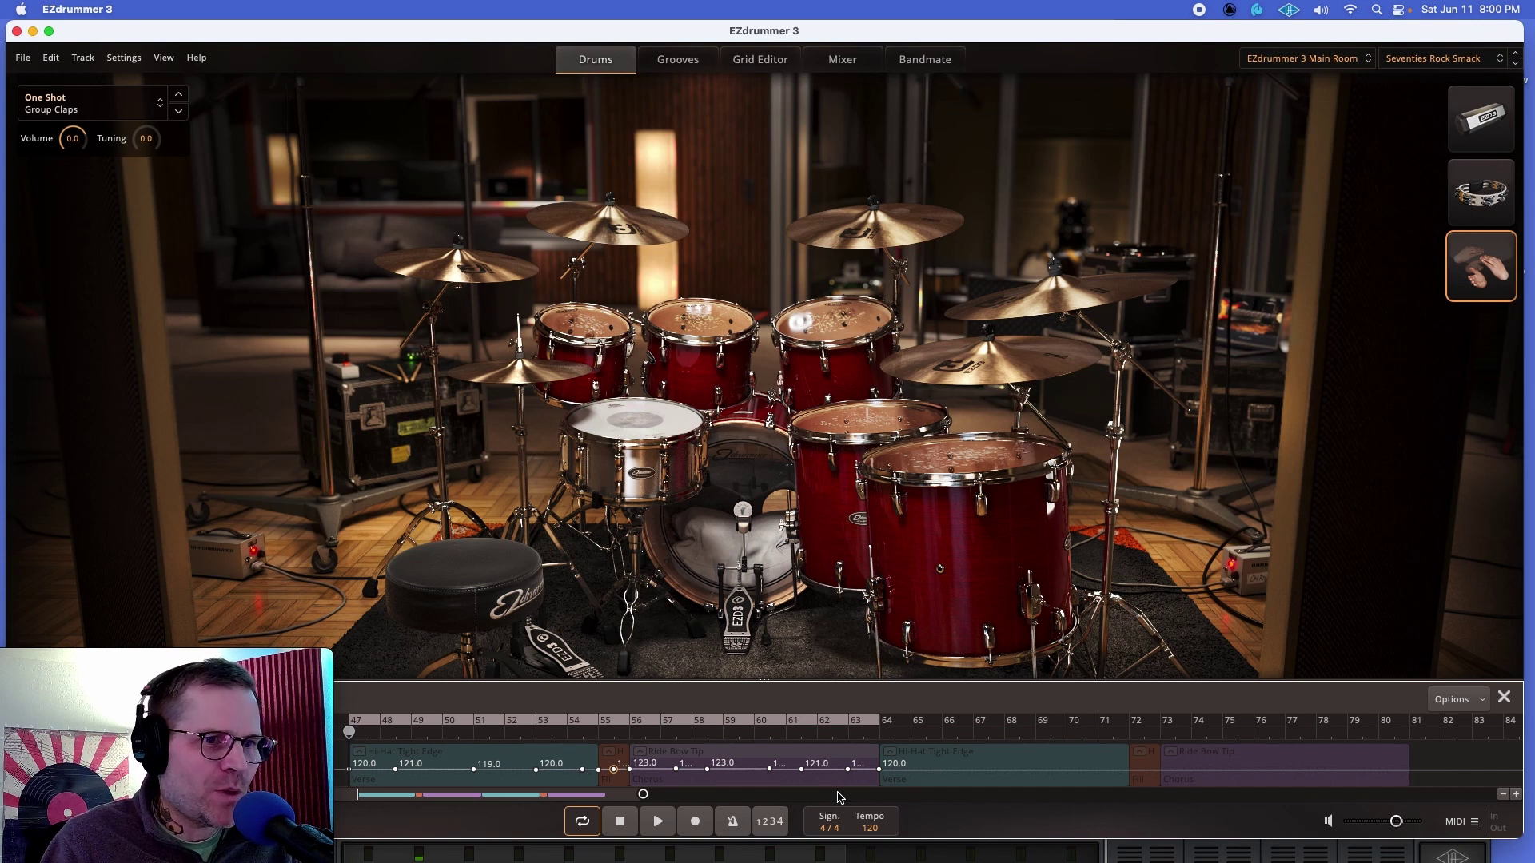
Move the loop to the second verse, fill and chorus (bars 64 to 80) and play it from bar 64
{"action": "left_click", "coordinate": [581, 831]}
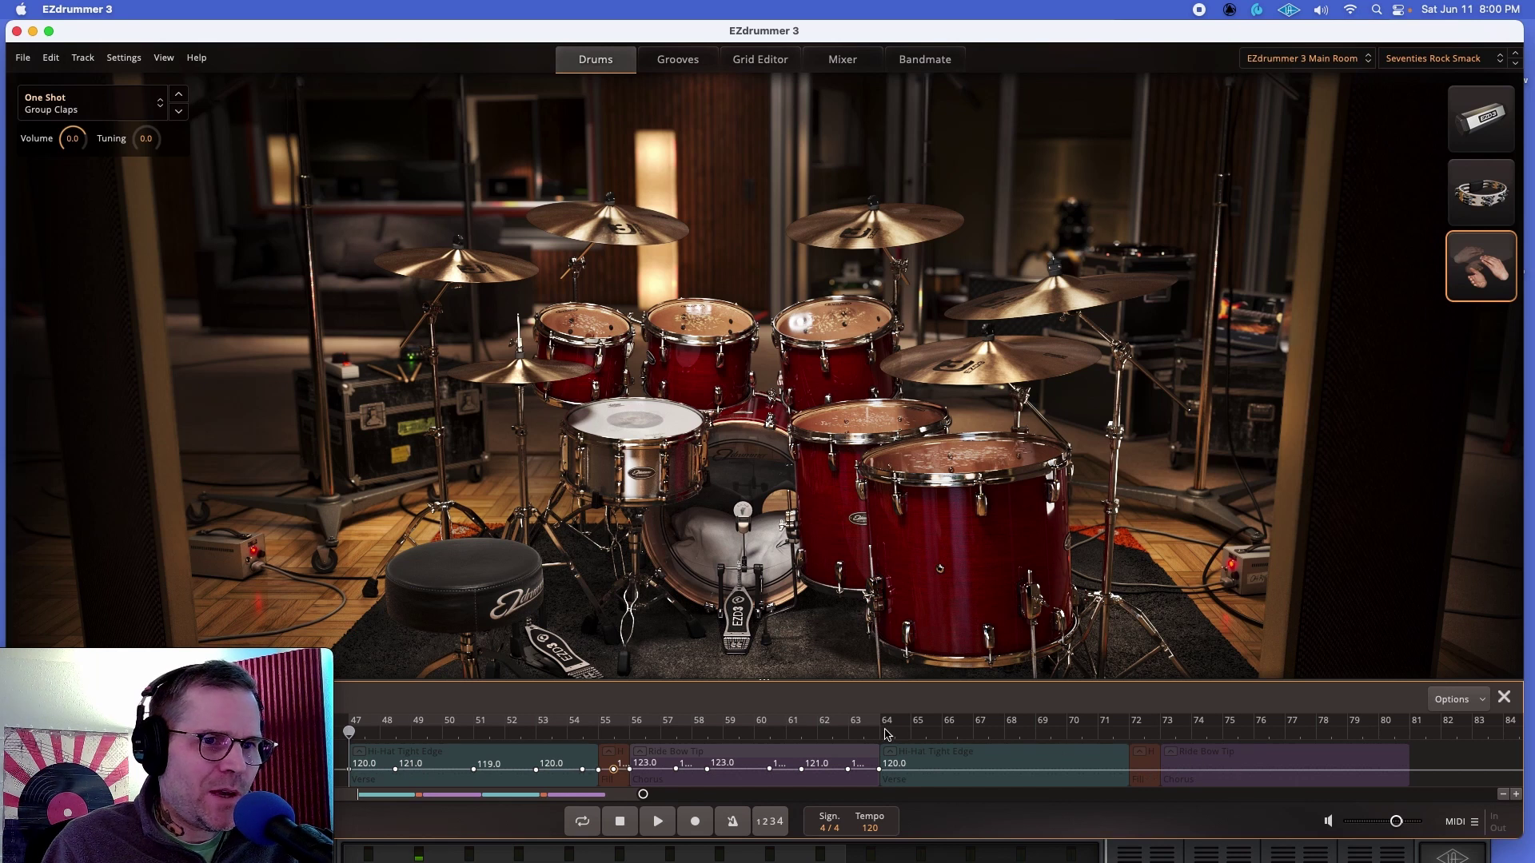
{"action": "left_click_drag", "start_coordinate": [885, 725], "coordinate": [1399, 759]}
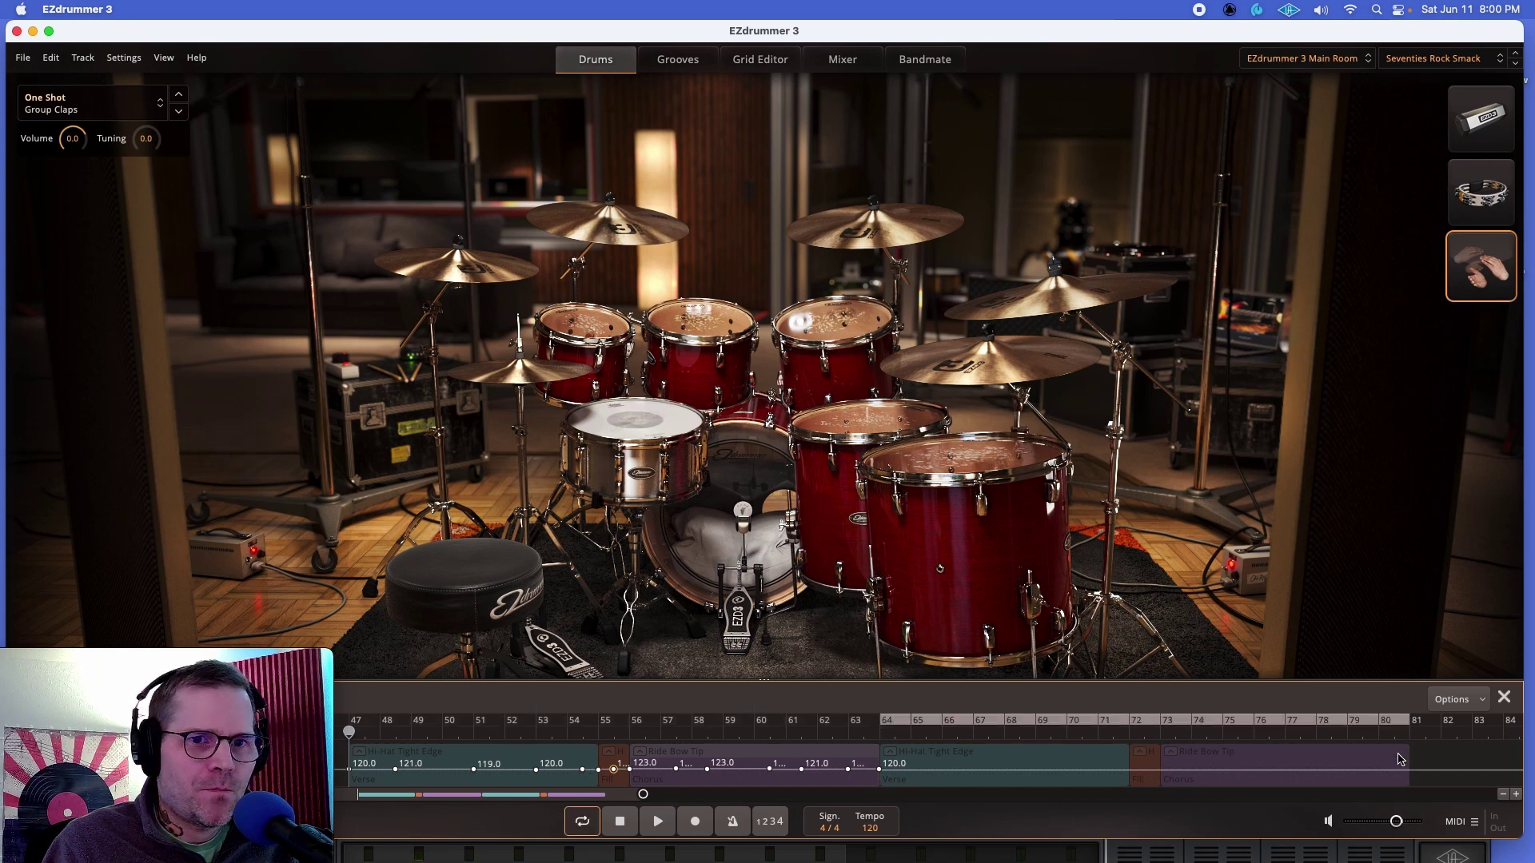
{"action": "left_click", "coordinate": [882, 737]}
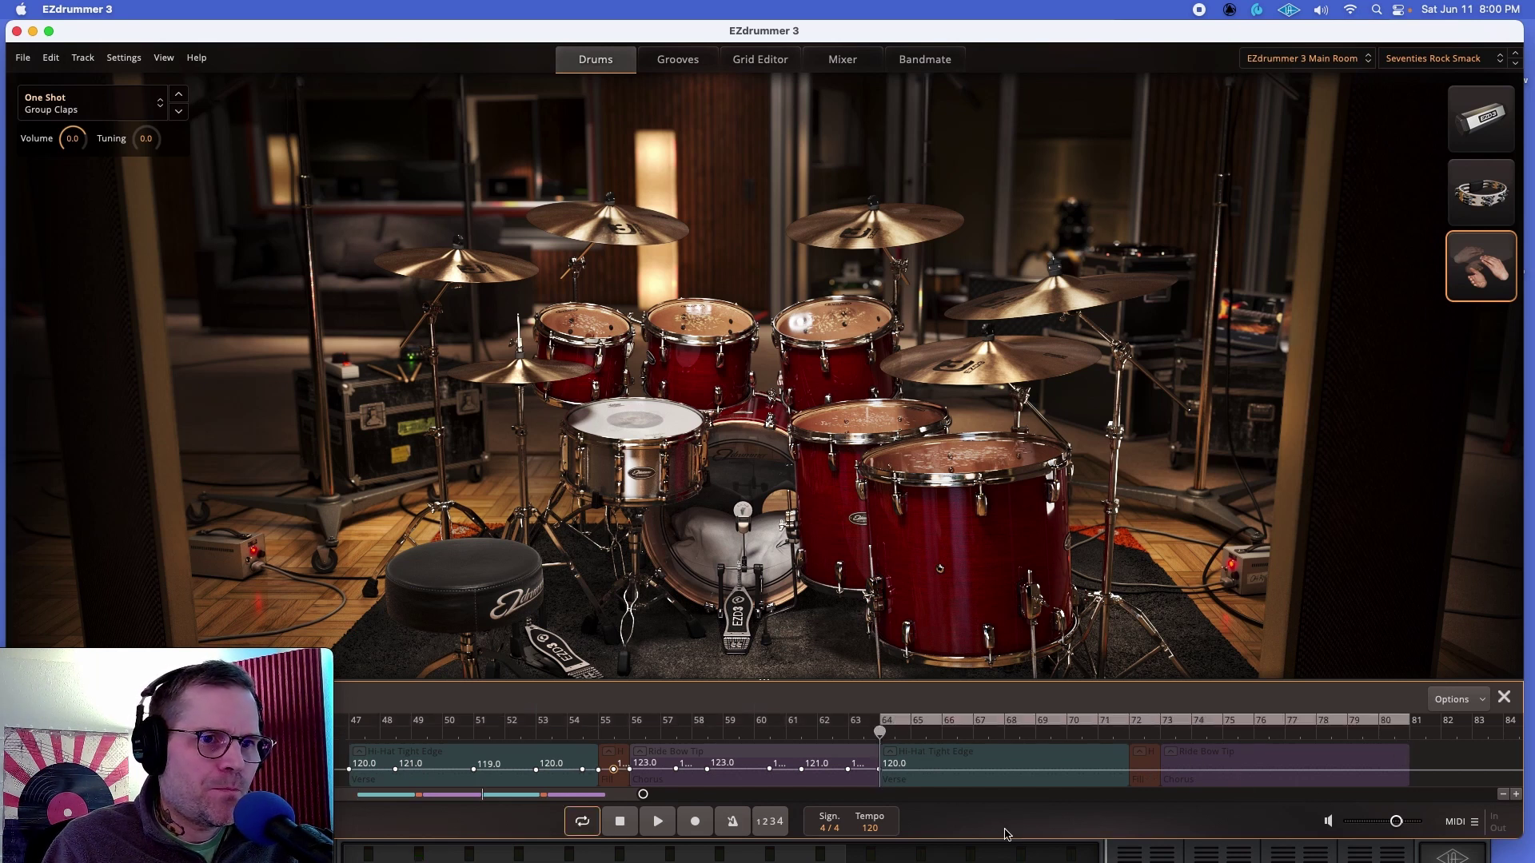
{"action": "key", "text": "space"}
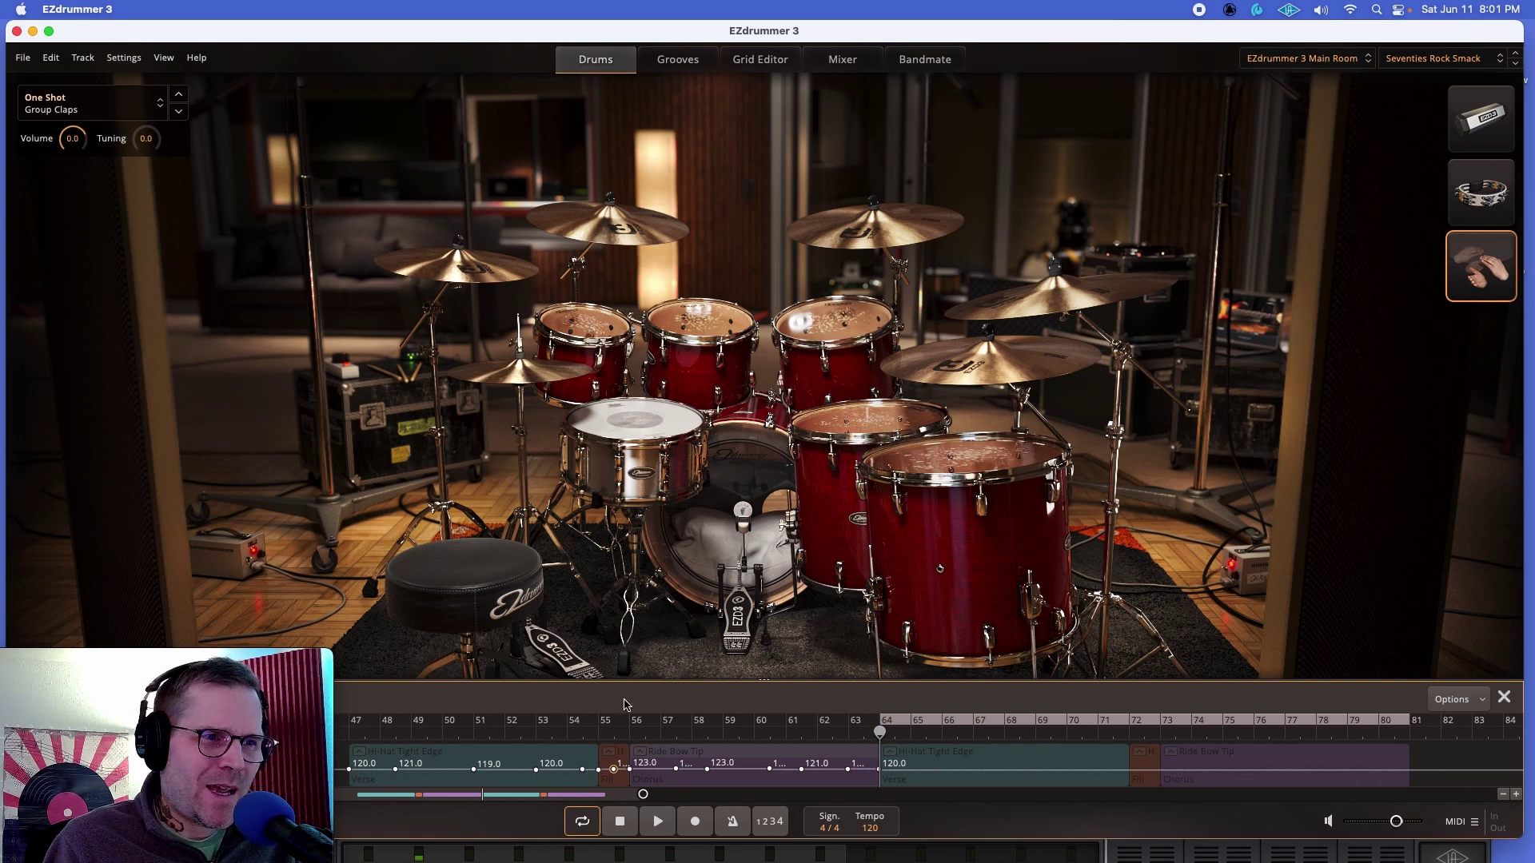
Move the loop back to bars 47 to 63 and play it from the first verse's start
{"action": "left_click_drag", "start_coordinate": [355, 730], "coordinate": [847, 722]}
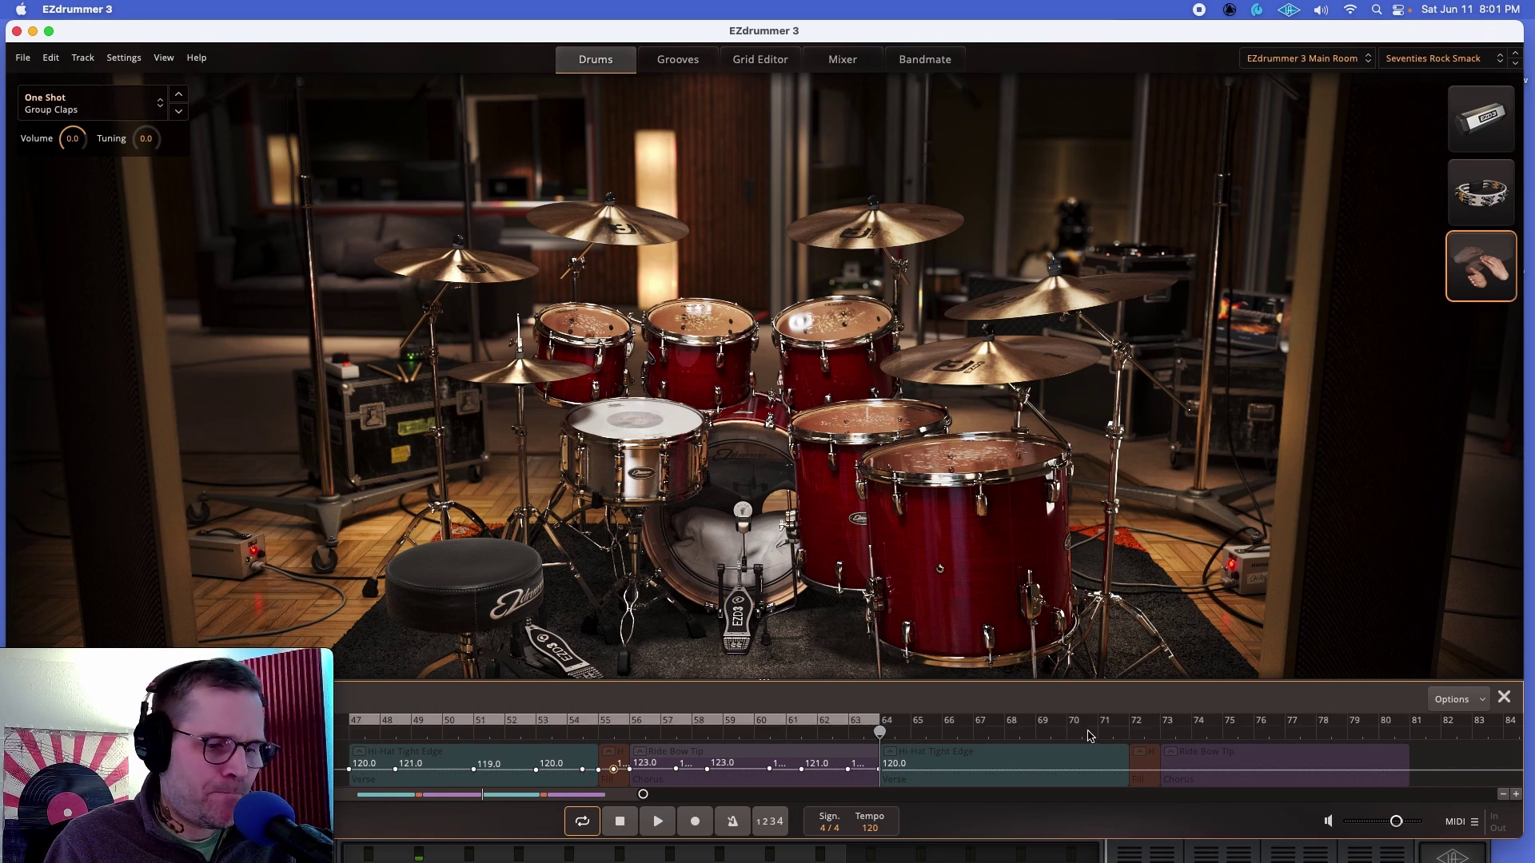
{"action": "left_click", "coordinate": [349, 733]}
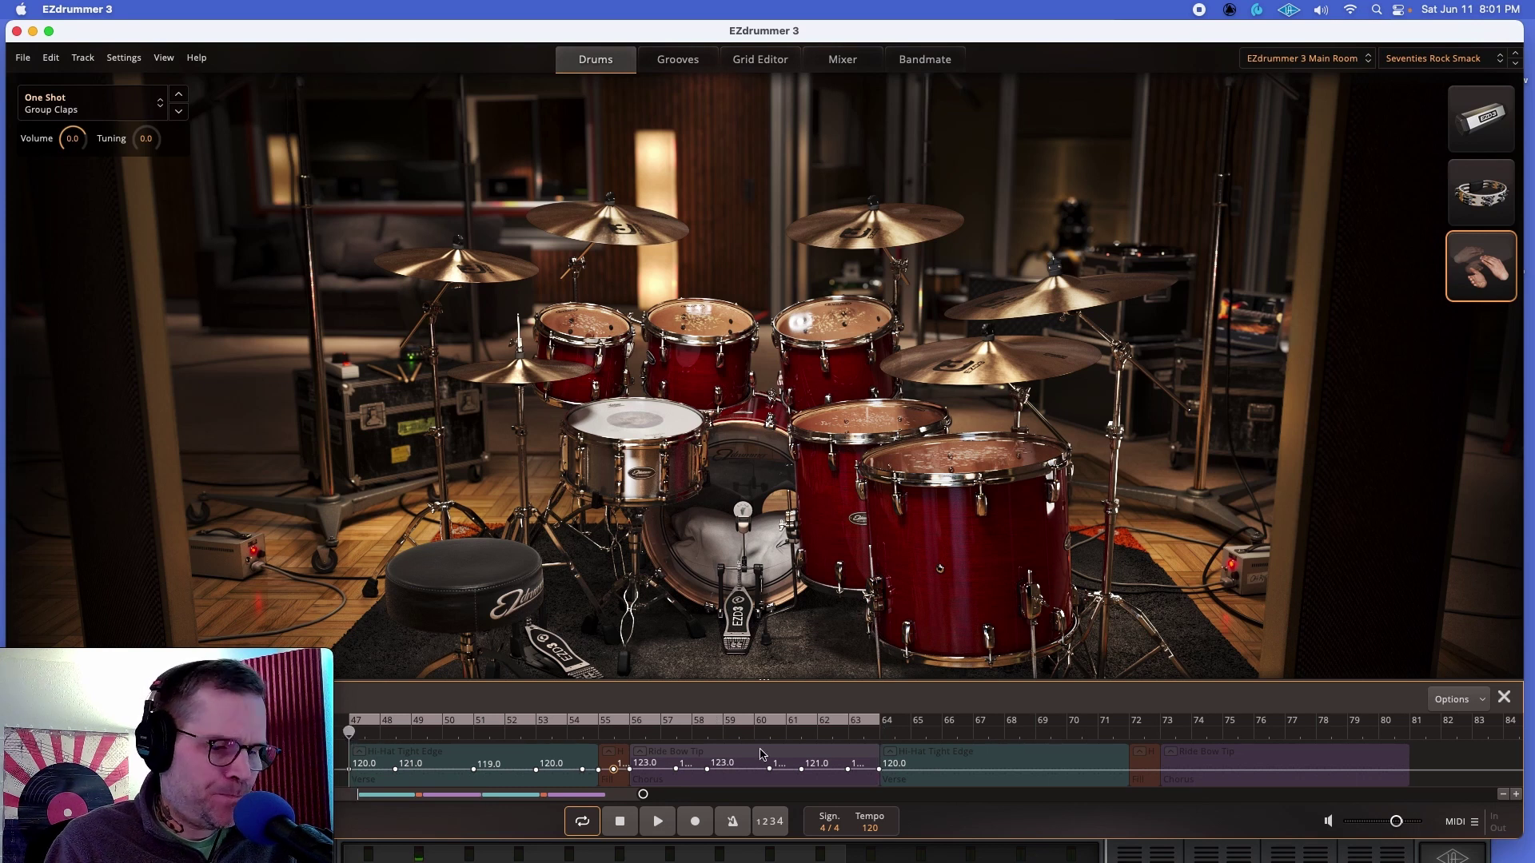
{"action": "key", "text": "space"}
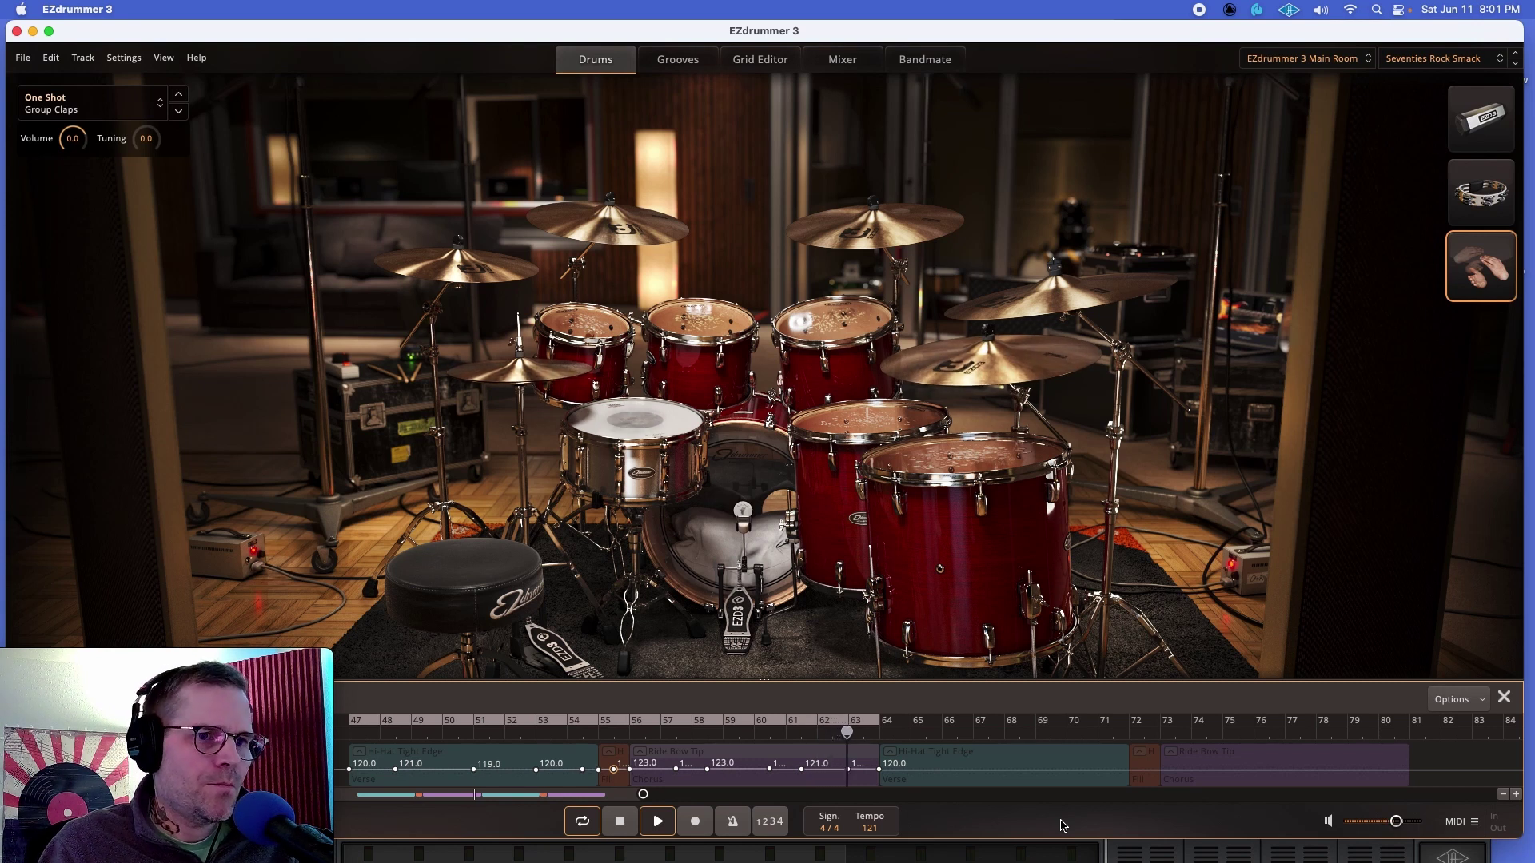
{"action": "key", "text": "space"}
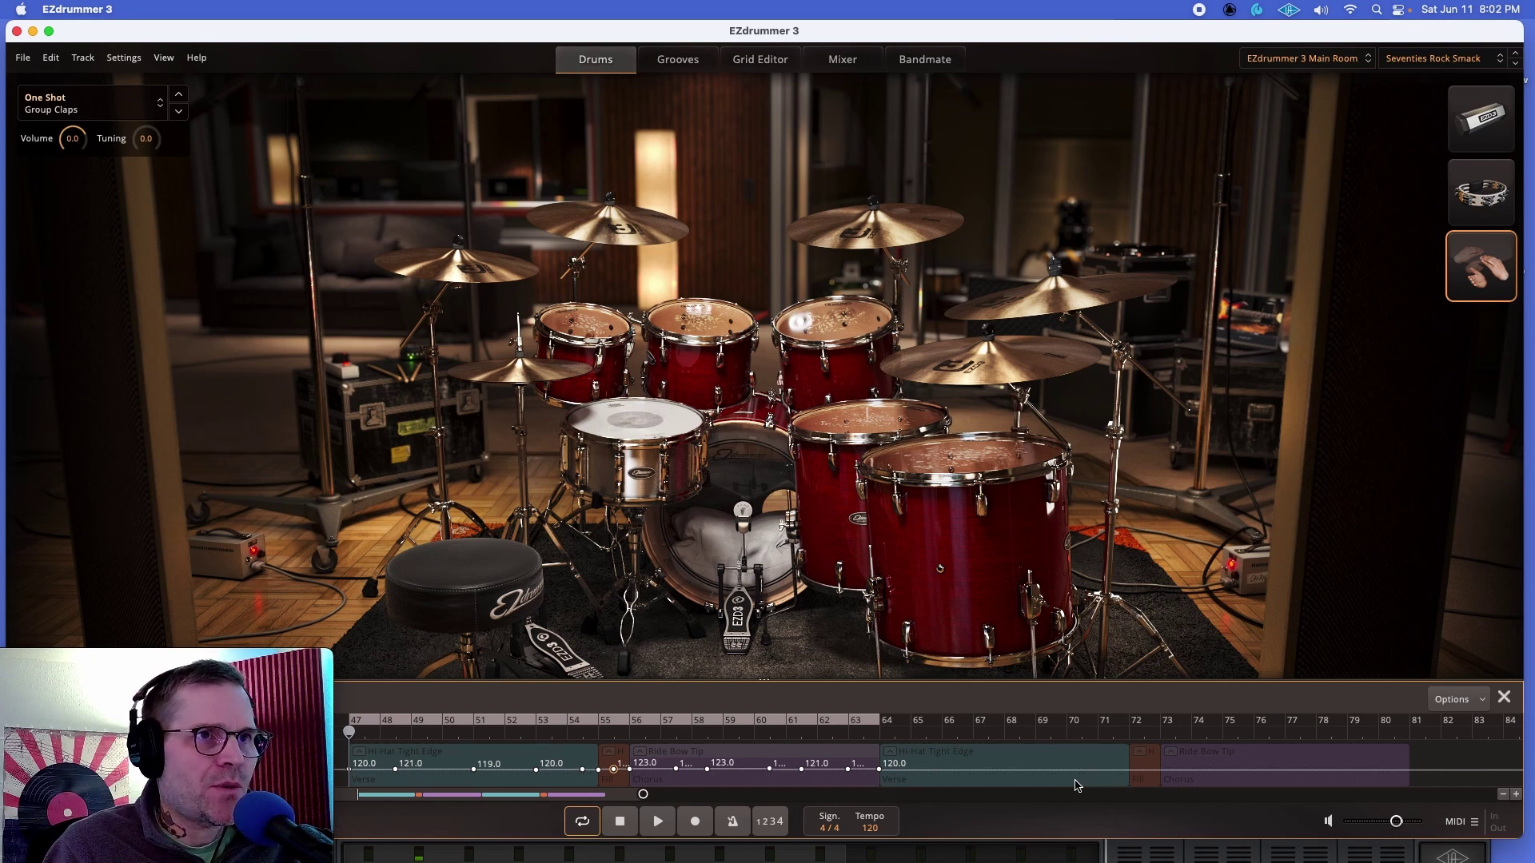
Examine the first chorus in the Grid Editor, placing the playhead late in bar 58 and selecting the snare, hi-hat and ride hits around it
{"action": "left_click", "coordinate": [758, 60]}
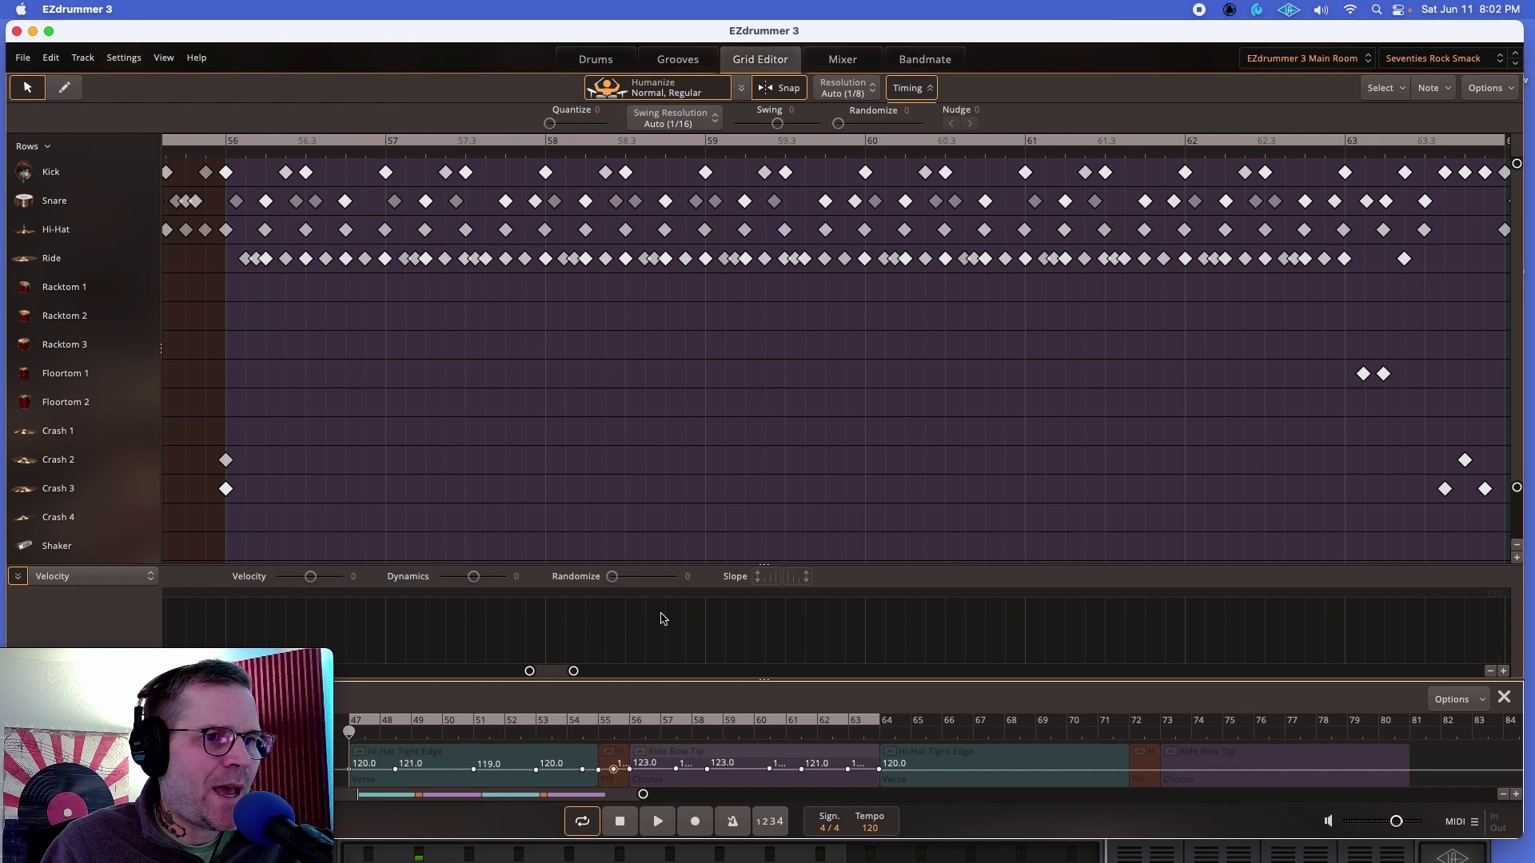
{"action": "left_click", "coordinate": [593, 58]}
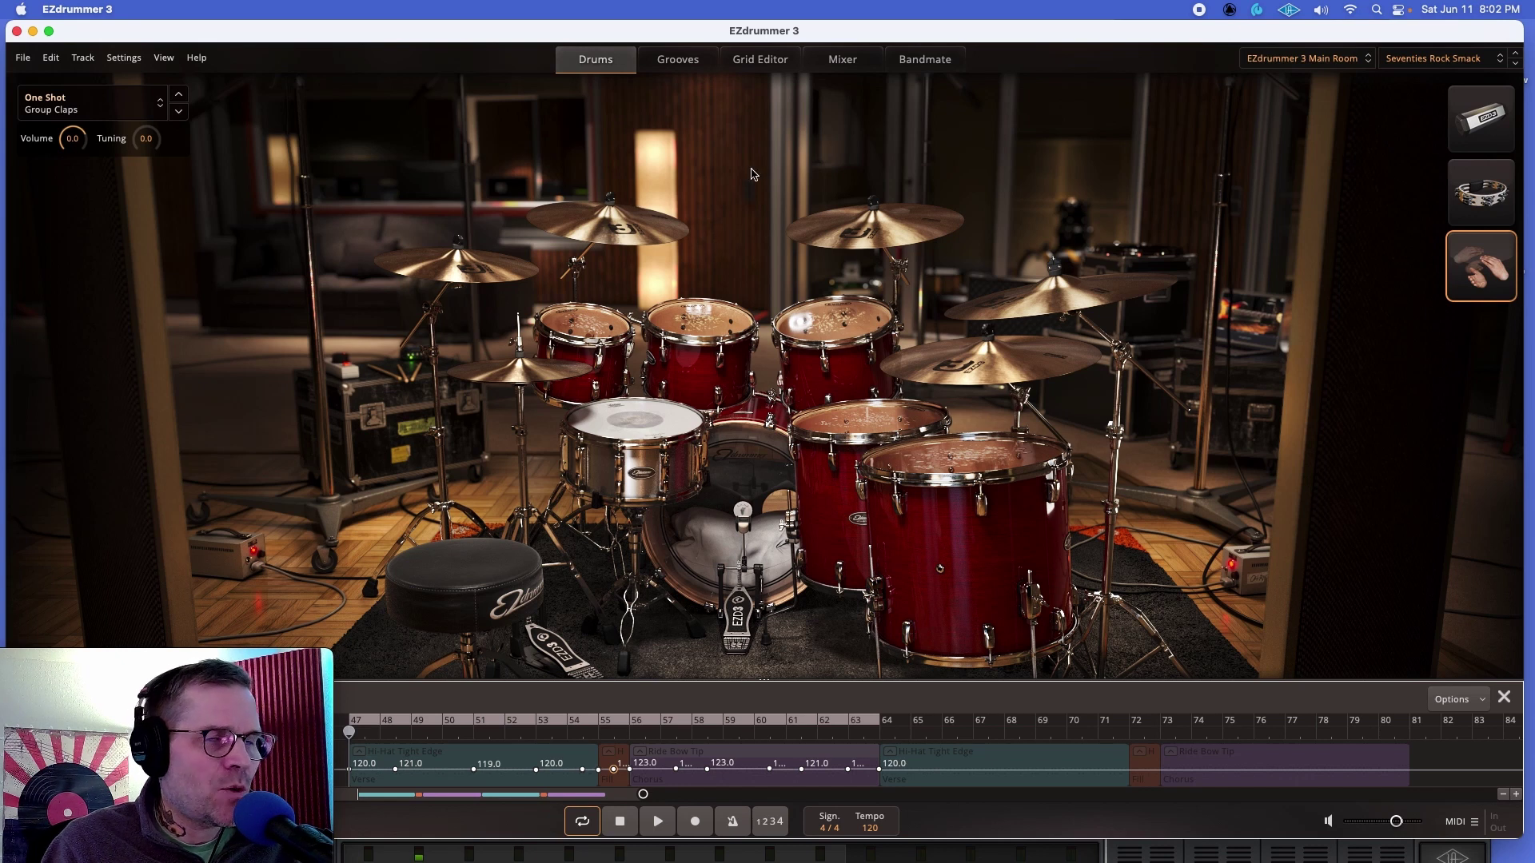
{"action": "left_click", "coordinate": [767, 62]}
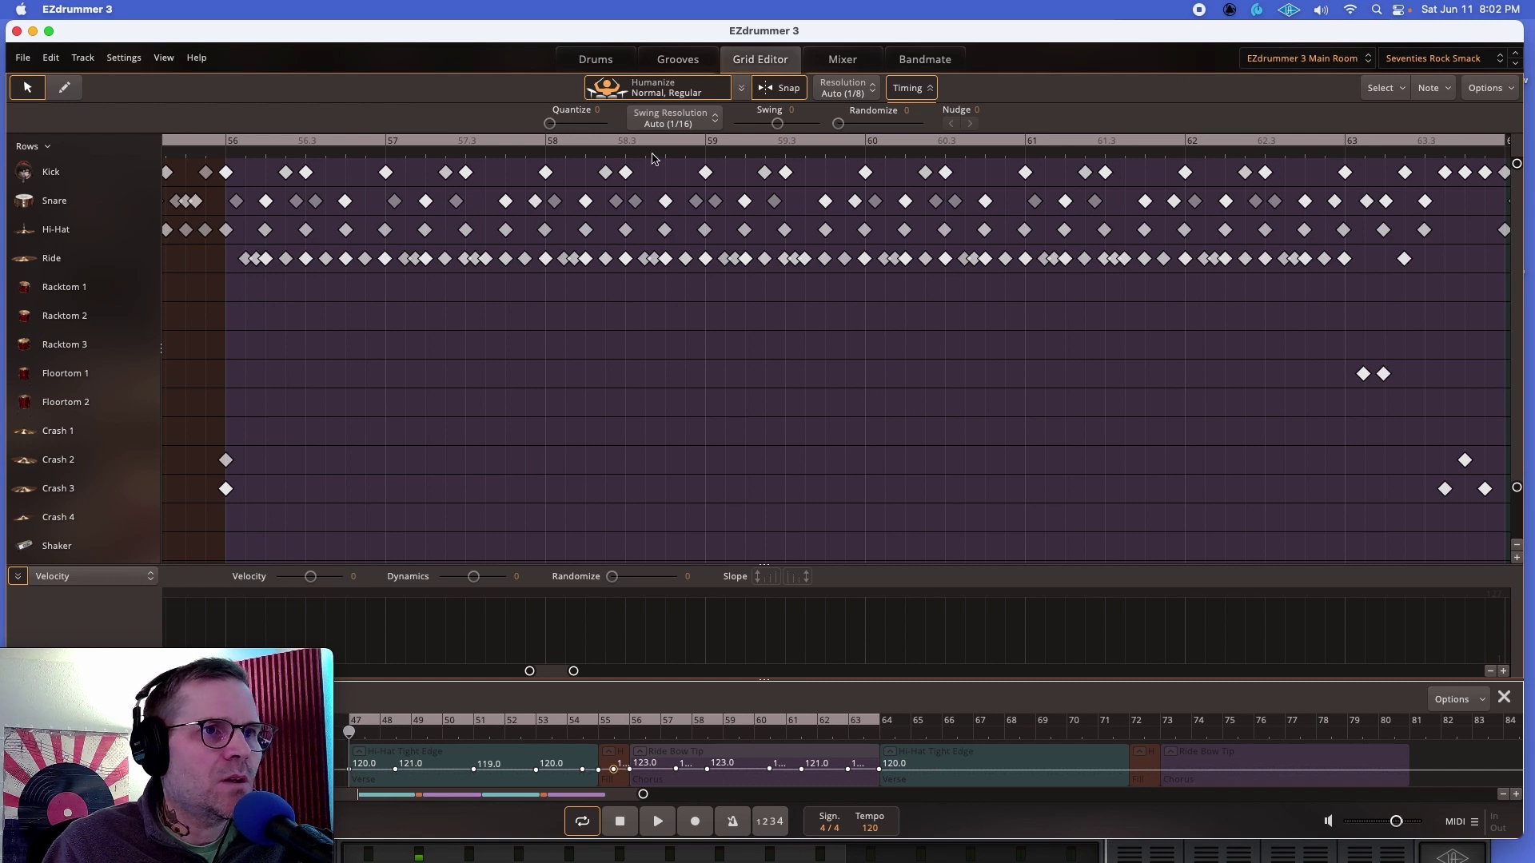
{"action": "left_click_drag", "start_coordinate": [654, 160], "coordinate": [685, 209]}
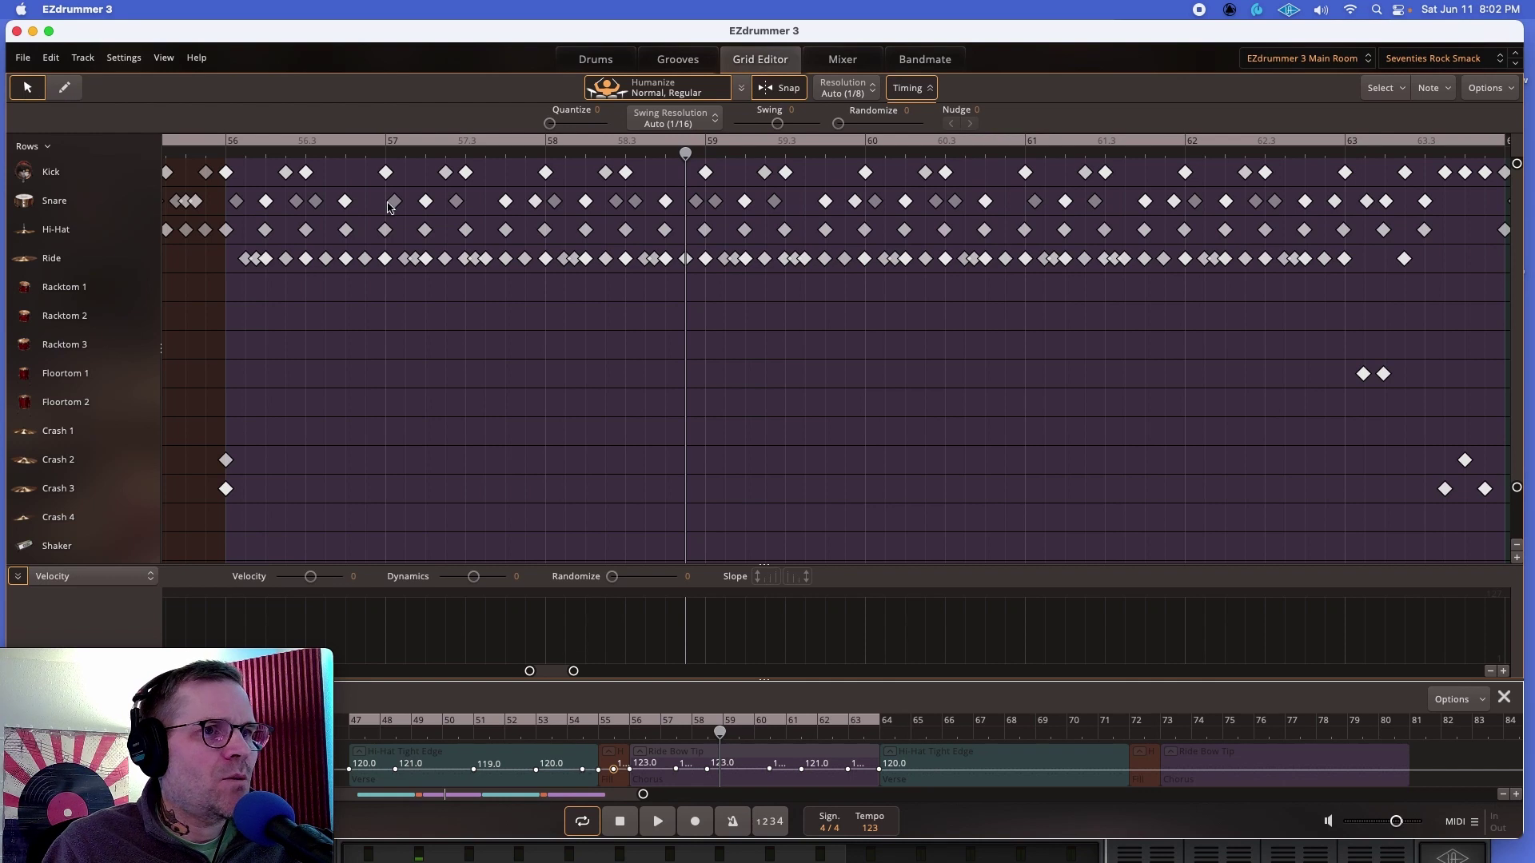
{"action": "left_click_drag", "start_coordinate": [651, 182], "coordinate": [699, 281]}
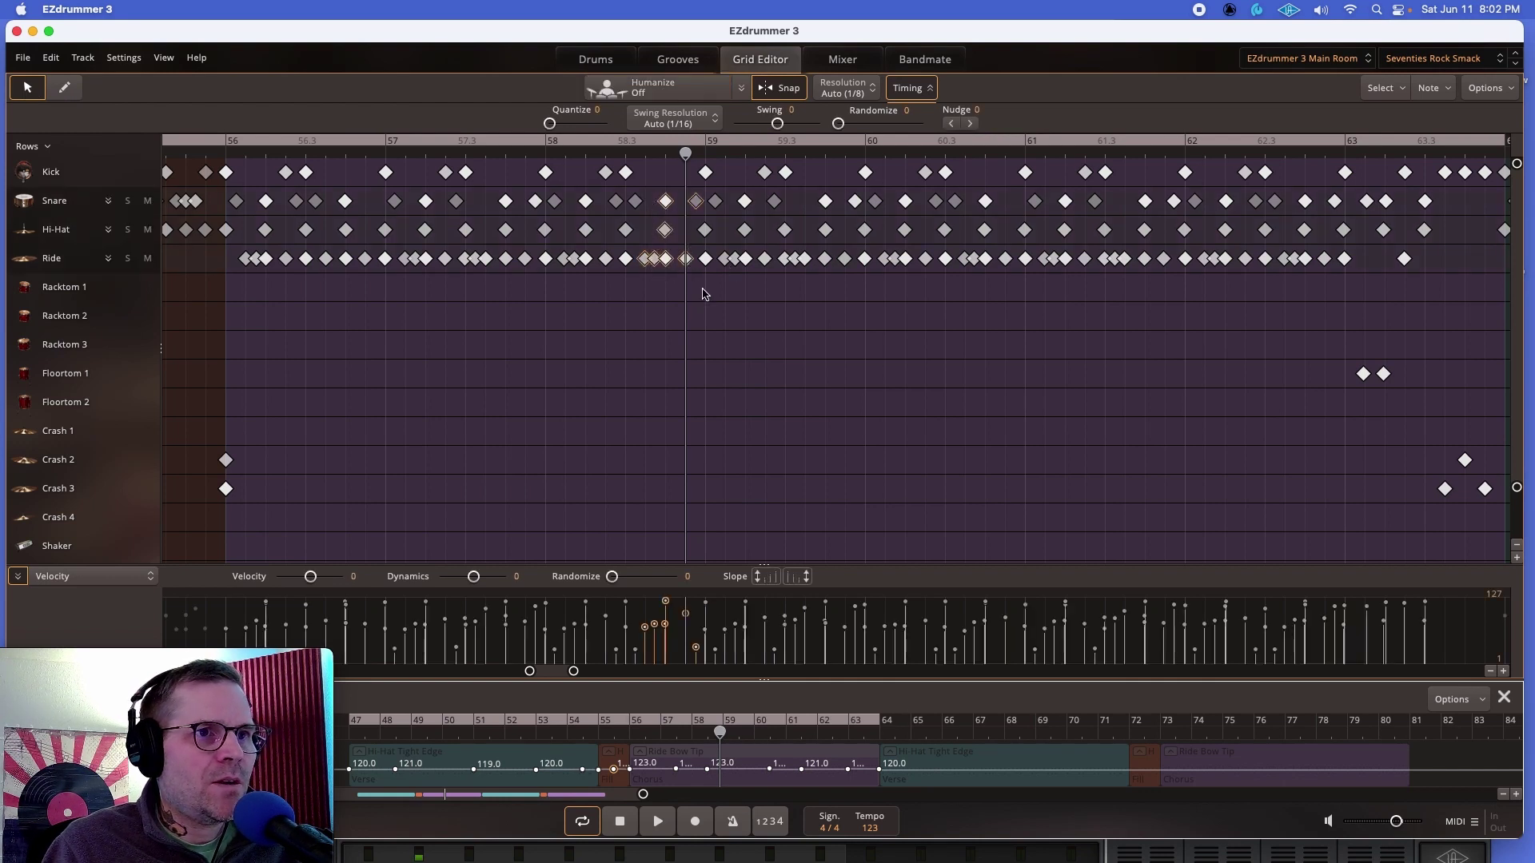
Return to the drum kit view and select the Group Claps one shot
{"action": "left_click", "coordinate": [596, 59]}
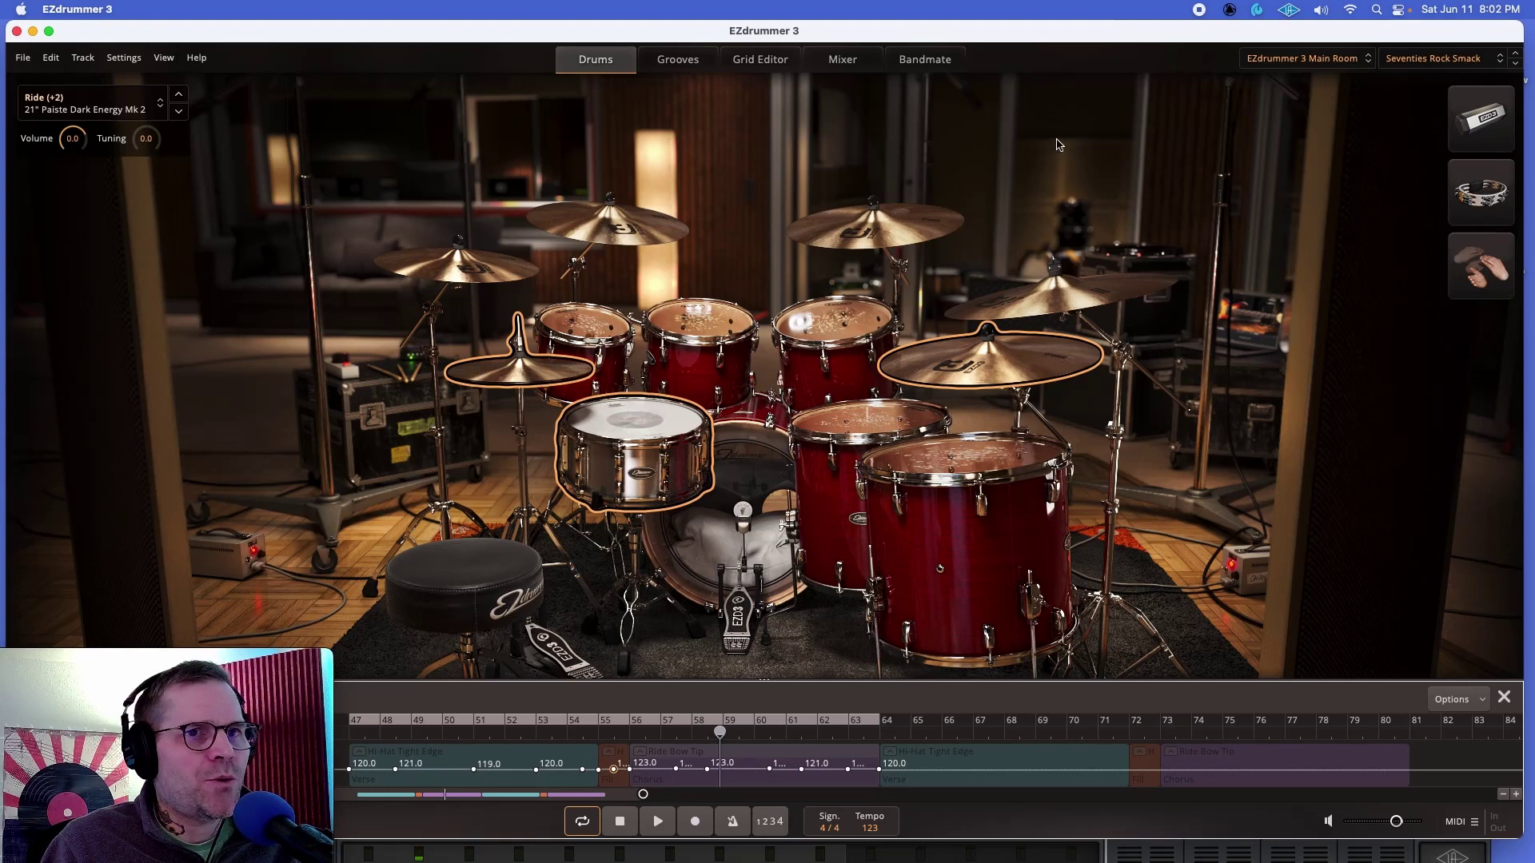
{"action": "left_click", "coordinate": [1483, 292]}
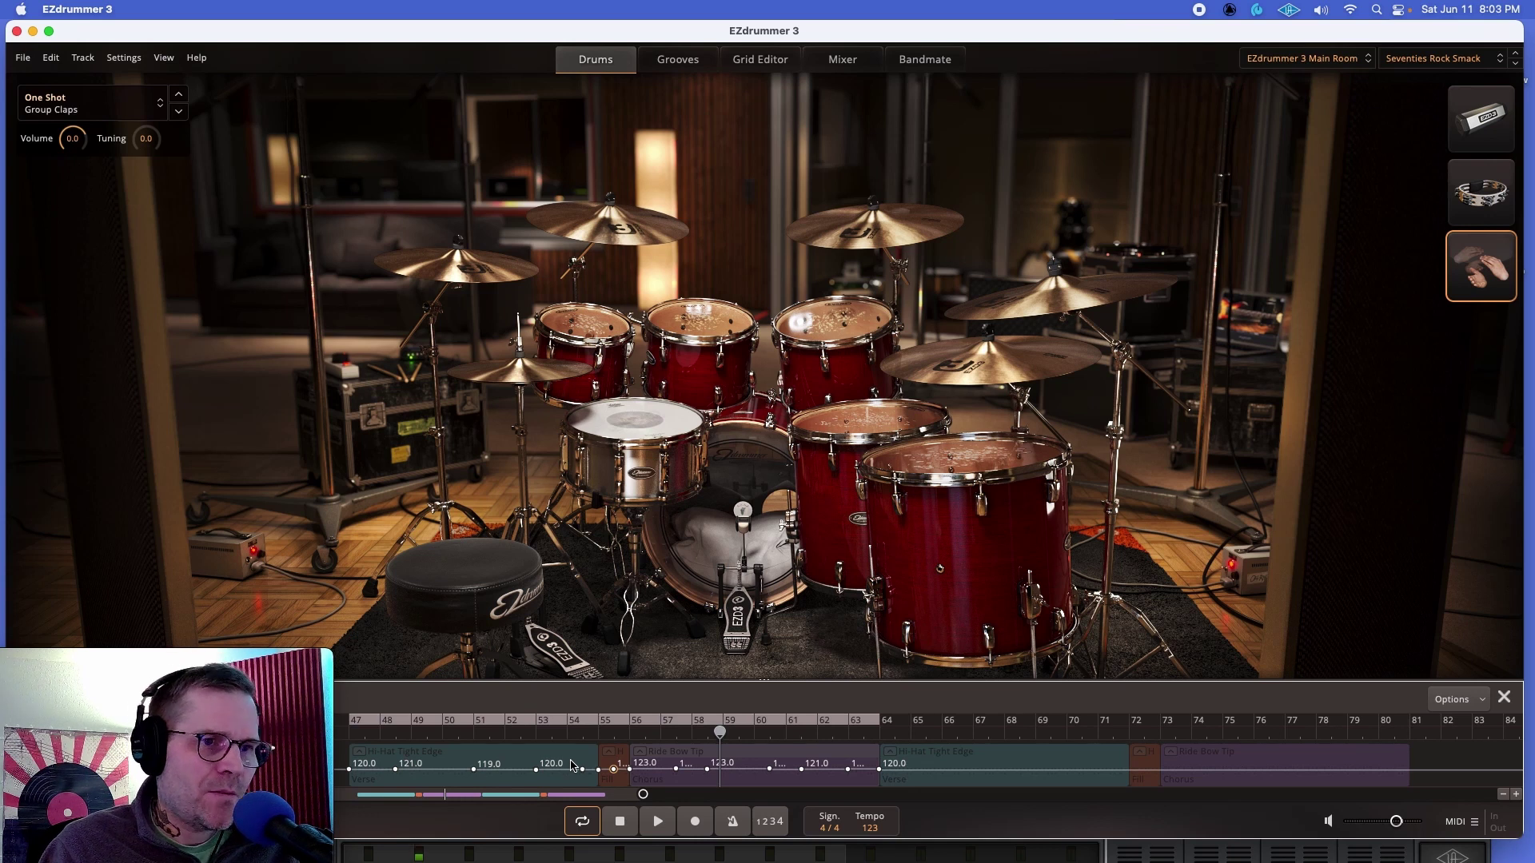
{"action": "left_click", "coordinate": [1198, 10]}
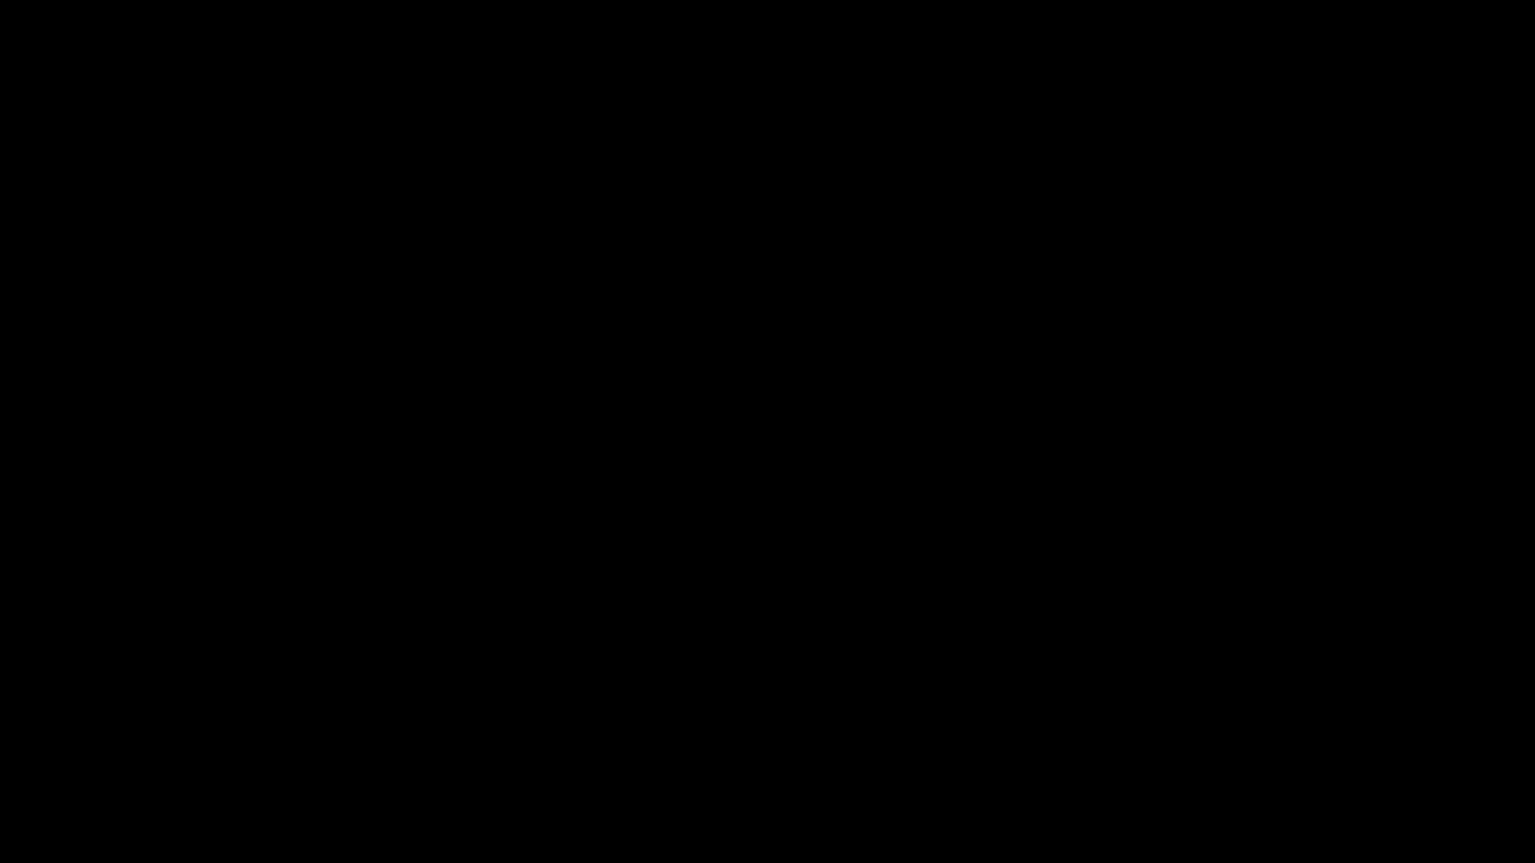